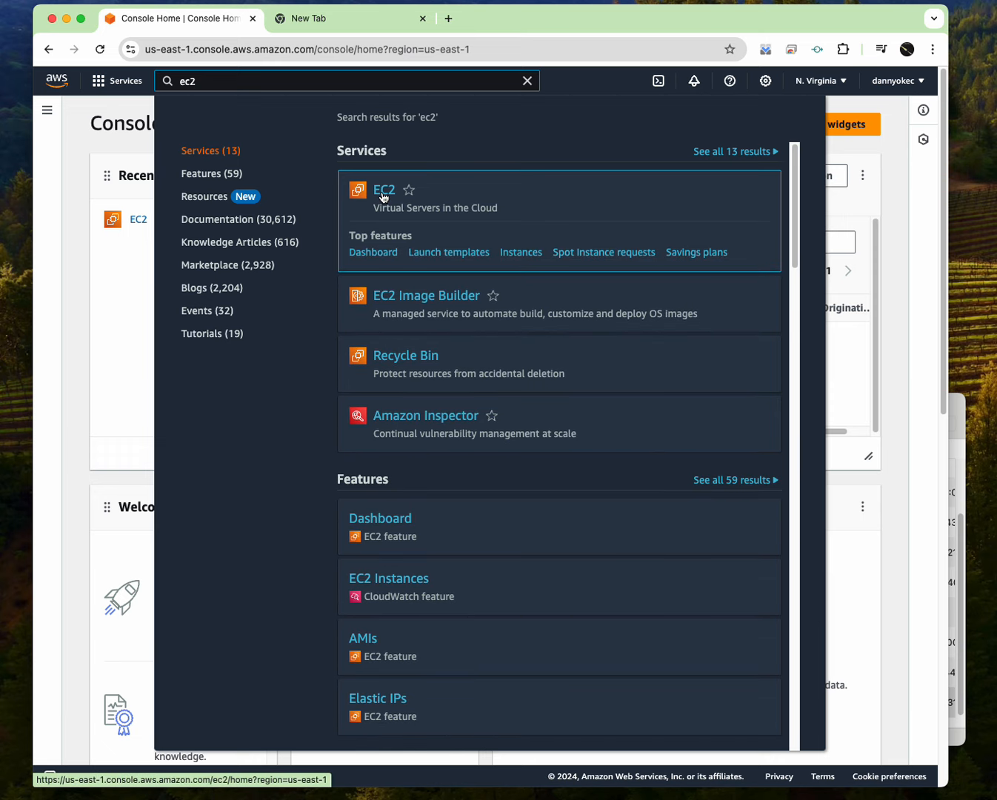
# Open the EC2 service and start launching a new instance named okecbot1.
pyautogui.click(375, 191)
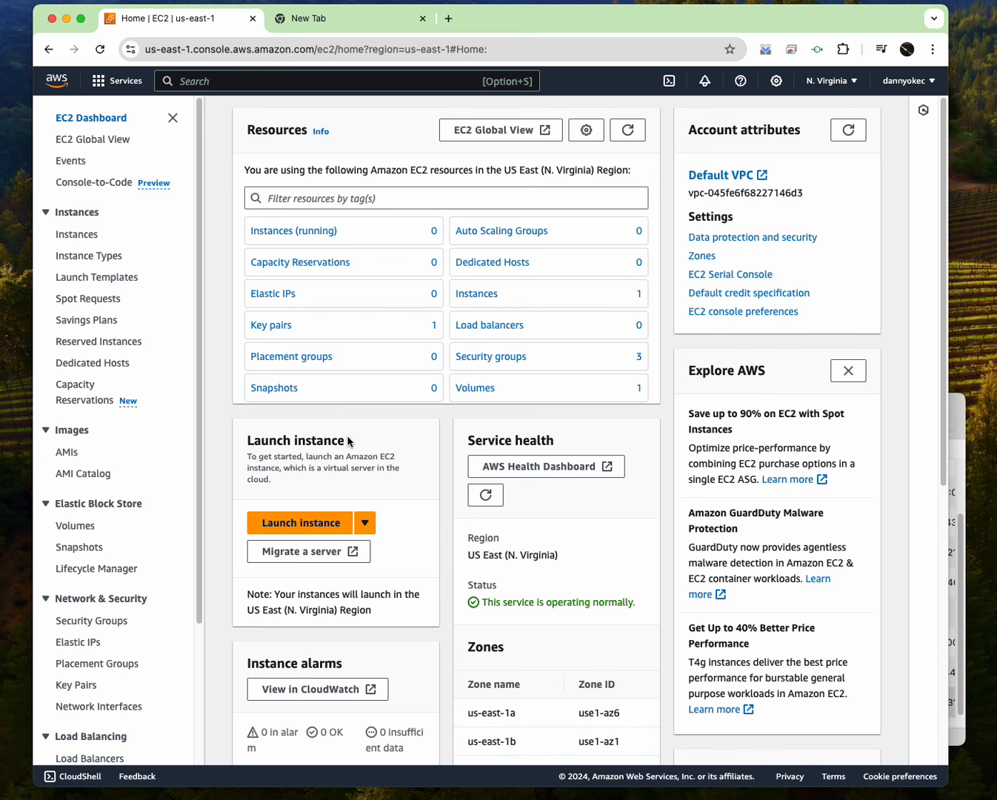
pyautogui.click(318, 525)
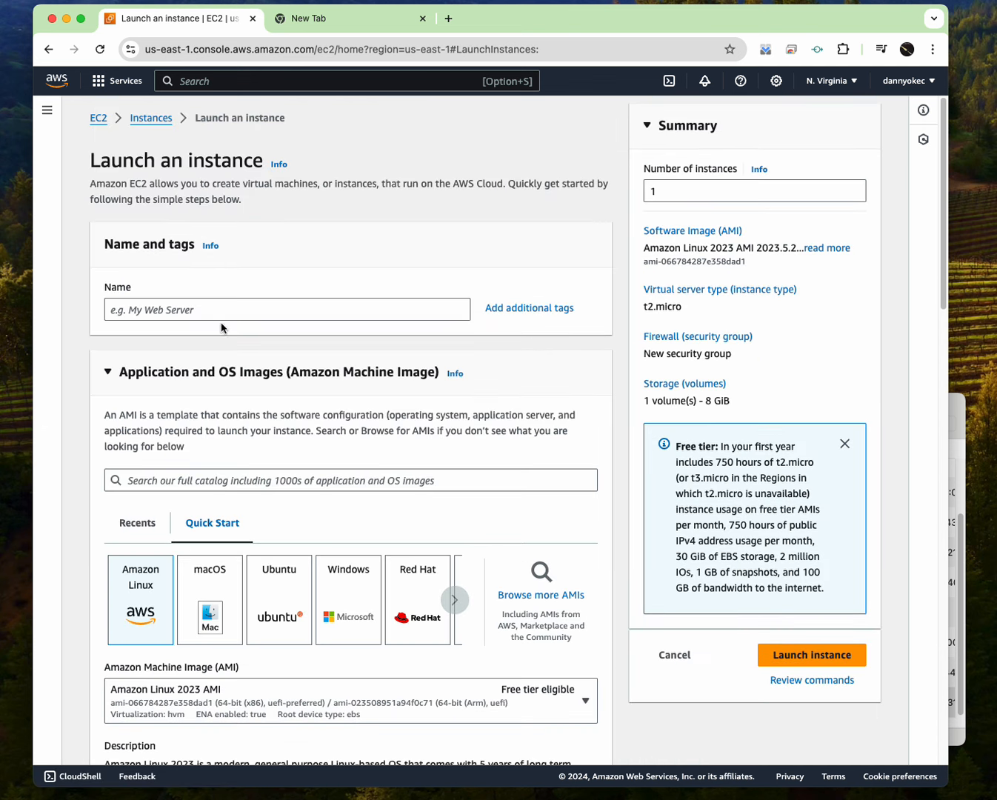
pyautogui.click(212, 305)
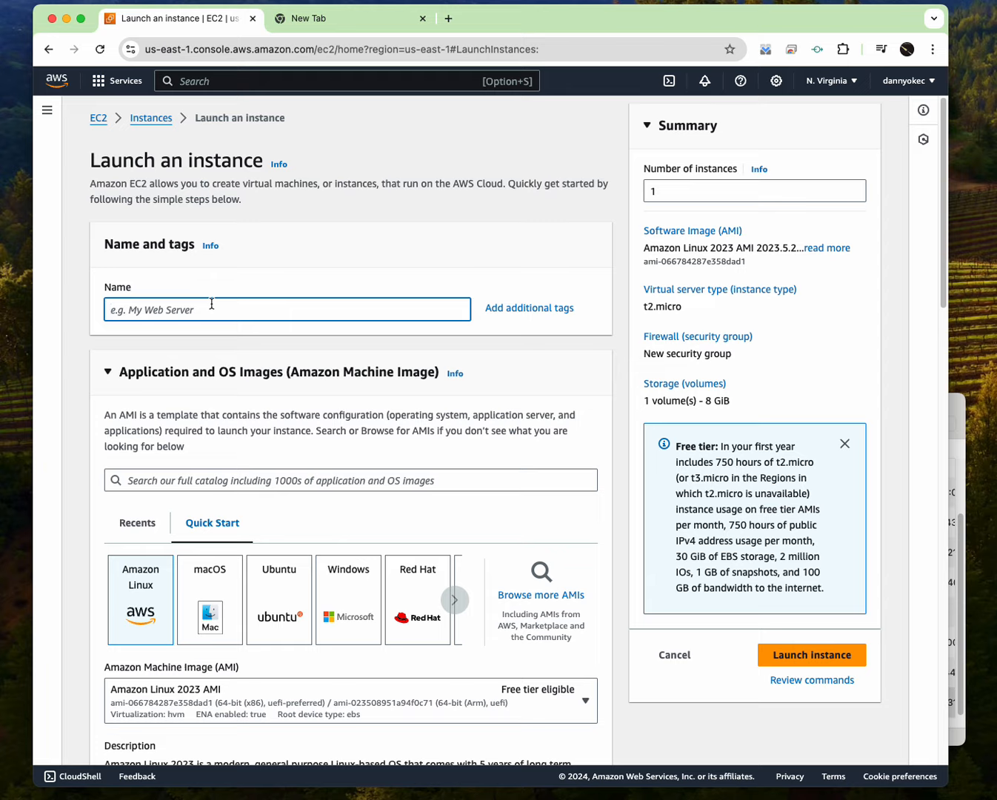
pyautogui.write('okecbot1')
# Choose Windows as the operating system for the new instance's machine image.
pyautogui.scroll(-4, 235, 442)
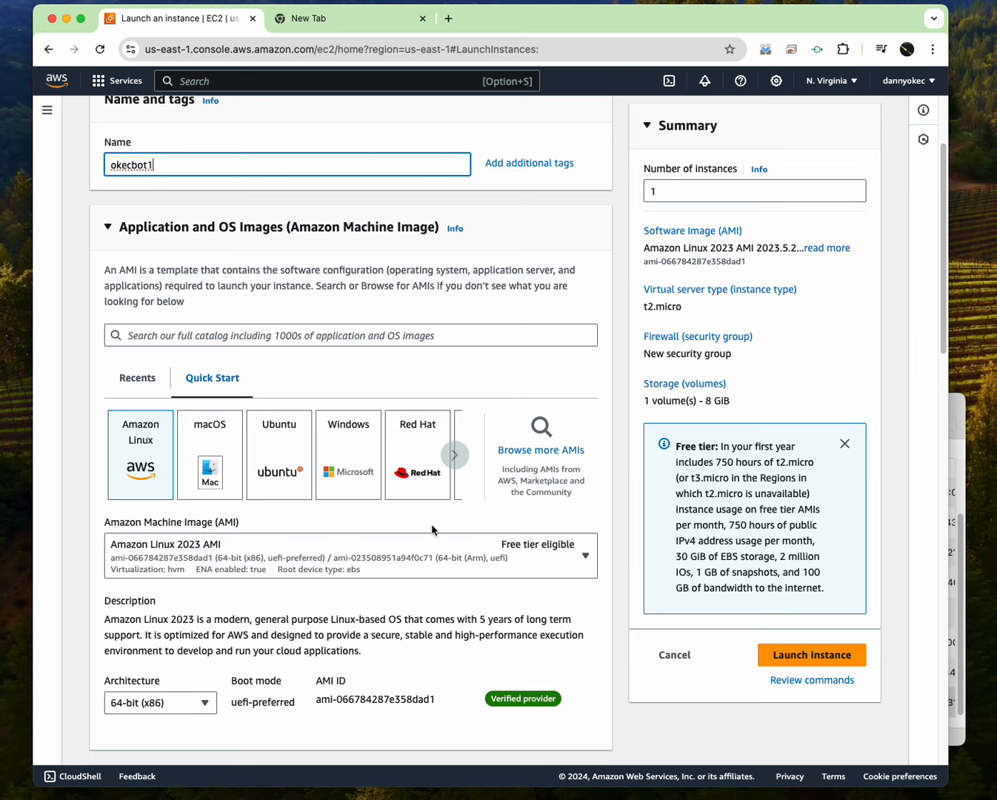
pyautogui.scroll(1, 280, 425)
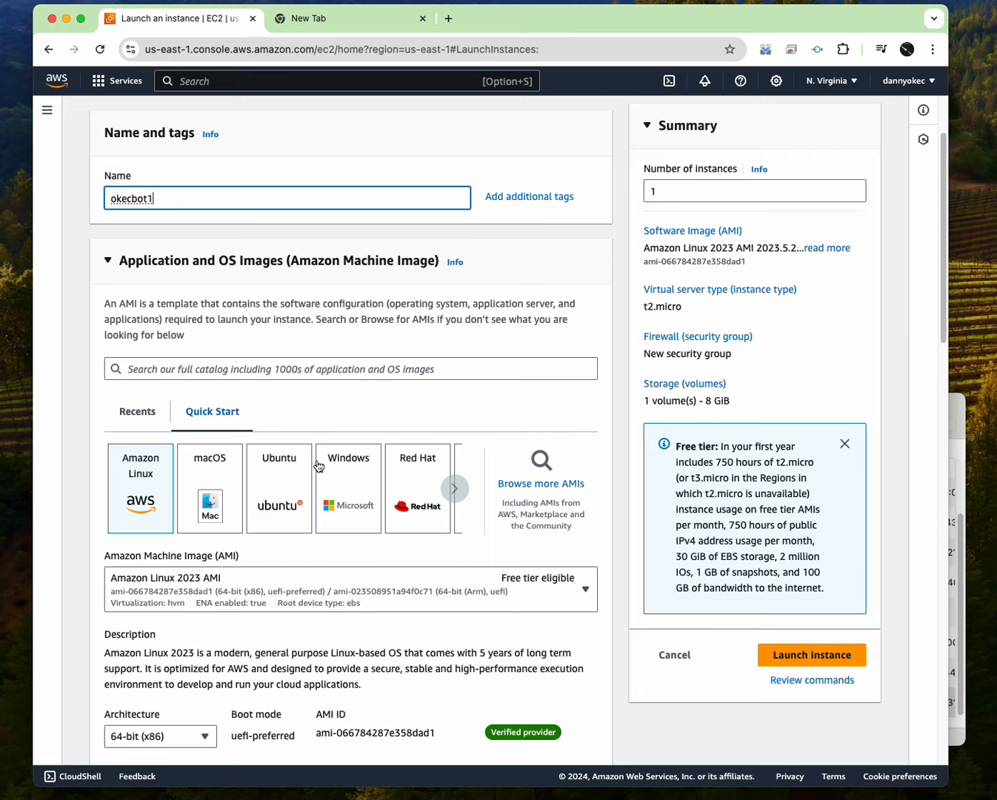
pyautogui.click(356, 483)
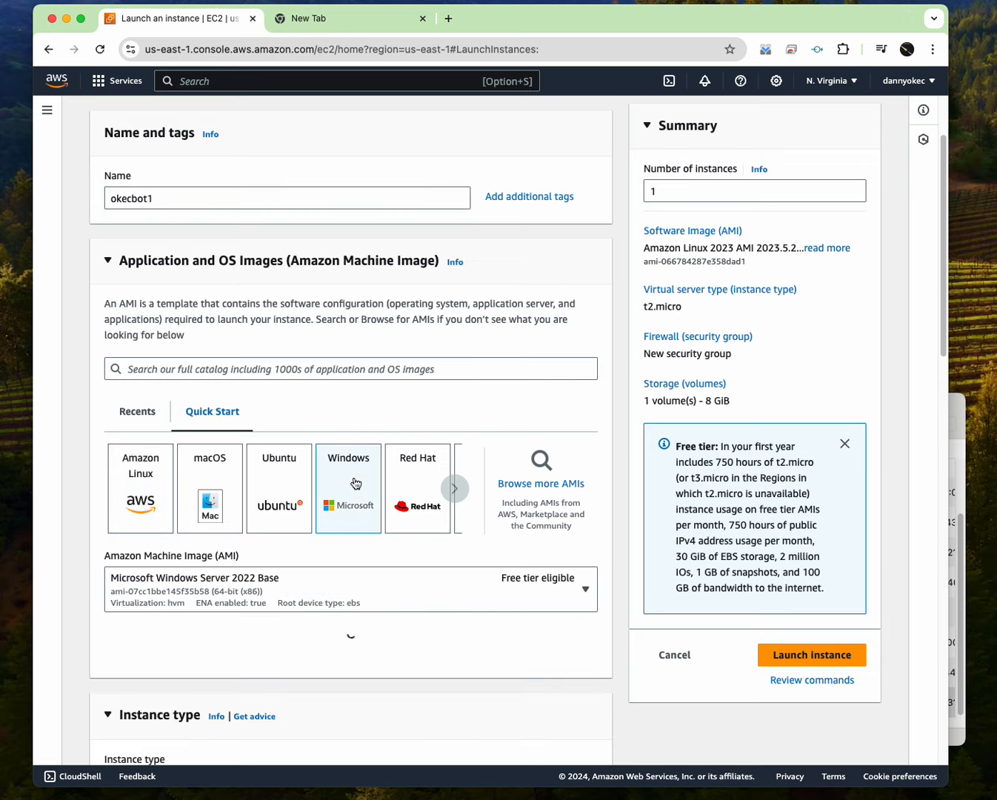
pyautogui.scroll(-2, 324, 554)
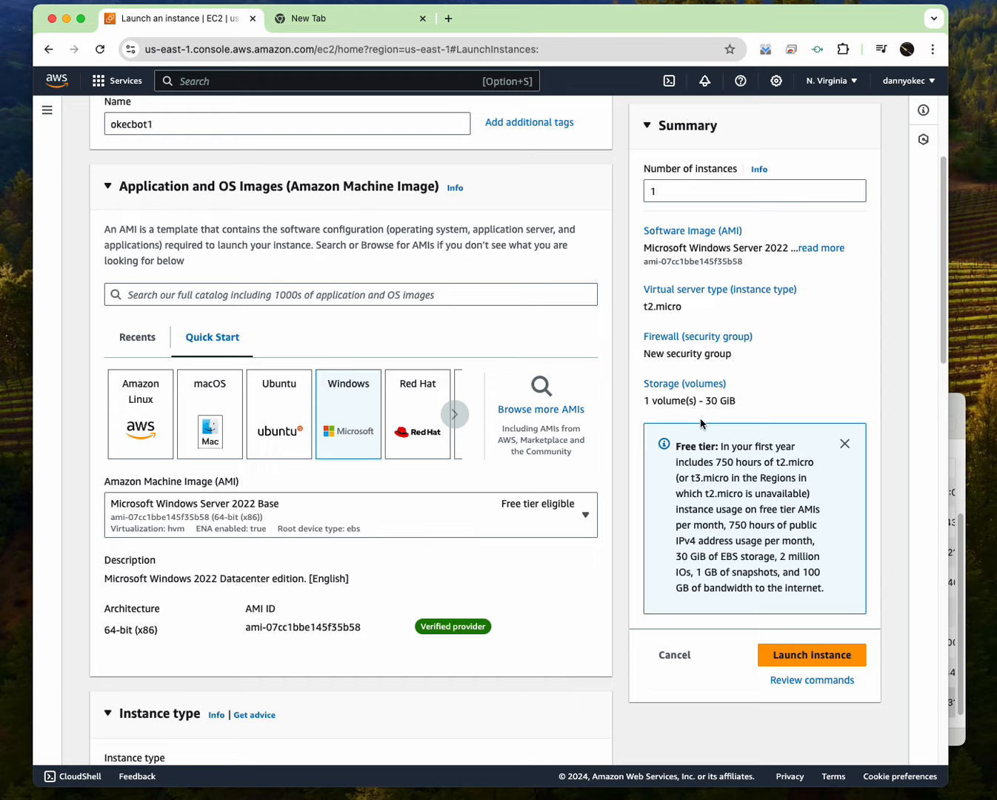
# Review the launch summary with the full software image description expanded, and dismiss the free tier notice.
pyautogui.scroll(3, 693, 404)
pyautogui.scroll(-3, 691, 404)
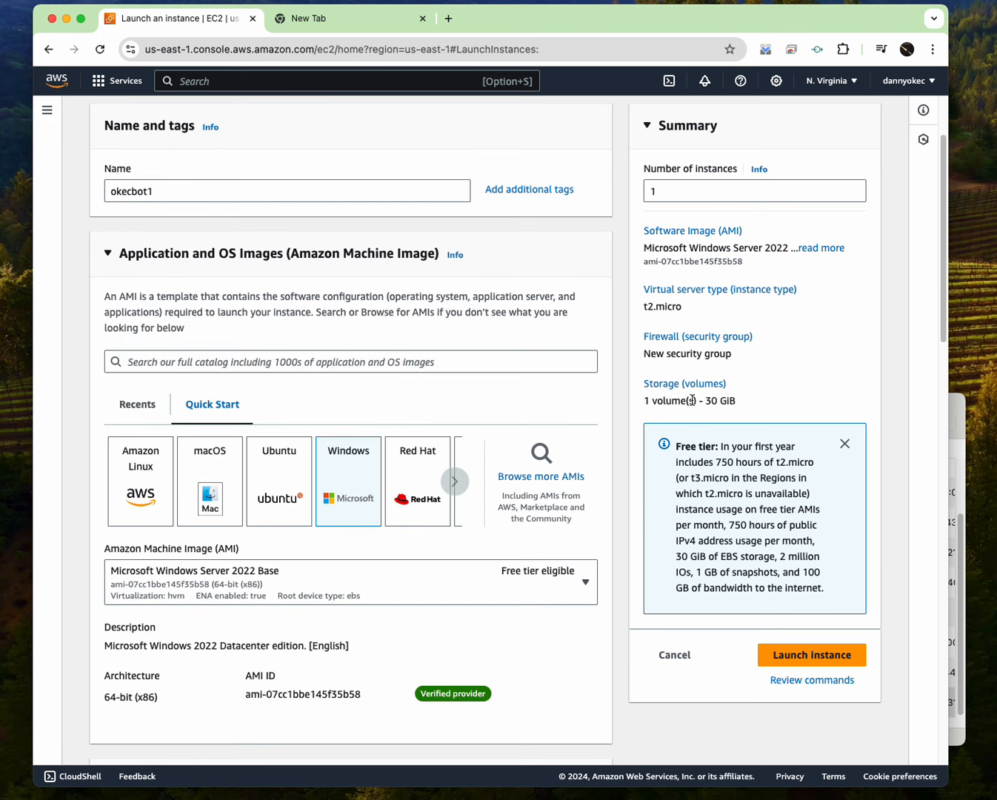
pyautogui.scroll(-5, 687, 411)
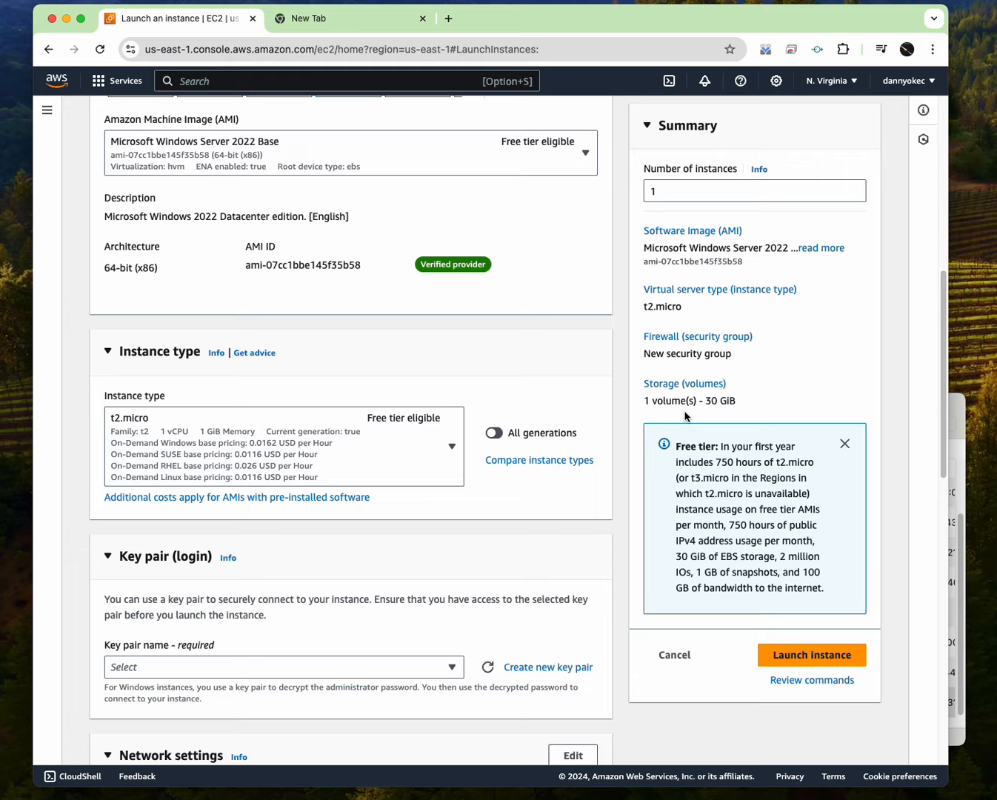
pyautogui.scroll(-2, 687, 416)
pyautogui.scroll(4, 687, 417)
pyautogui.click(828, 250)
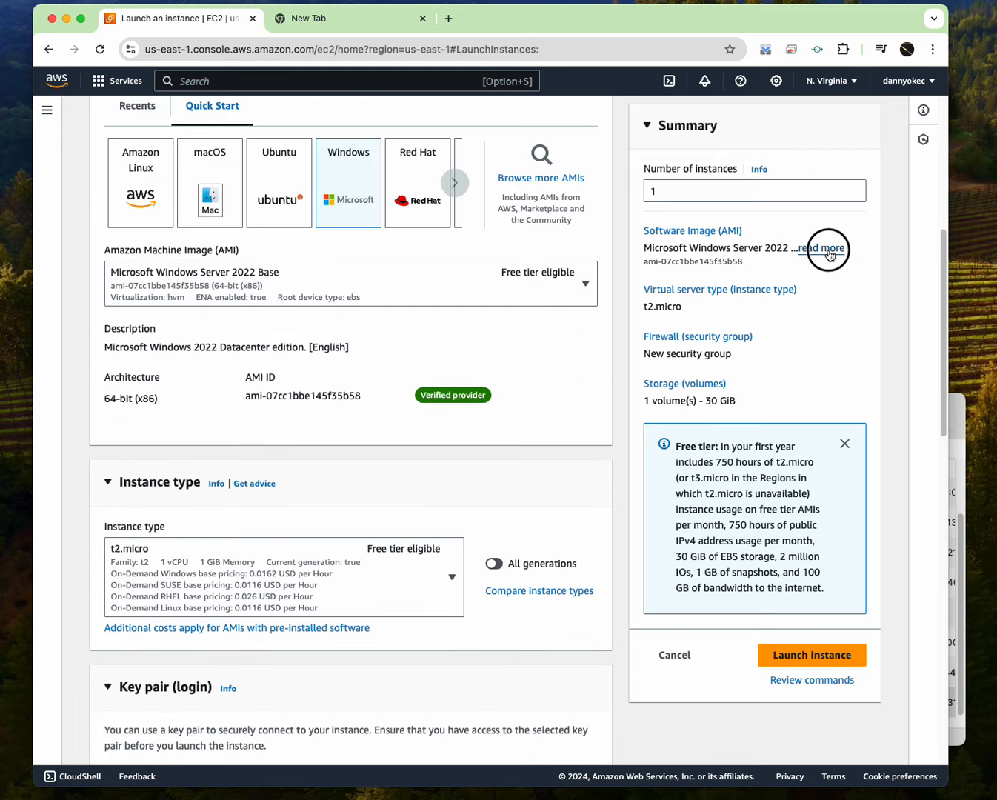
pyautogui.scroll(6, 720, 316)
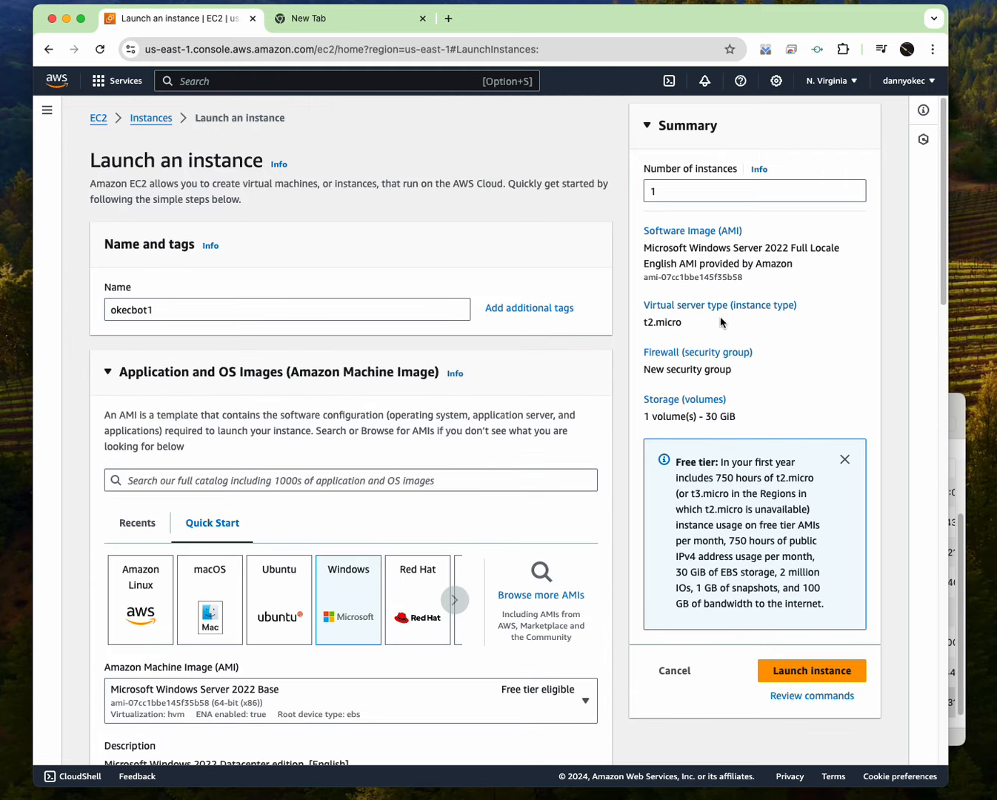
pyautogui.click(644, 125)
pyautogui.click(648, 129)
pyautogui.click(845, 461)
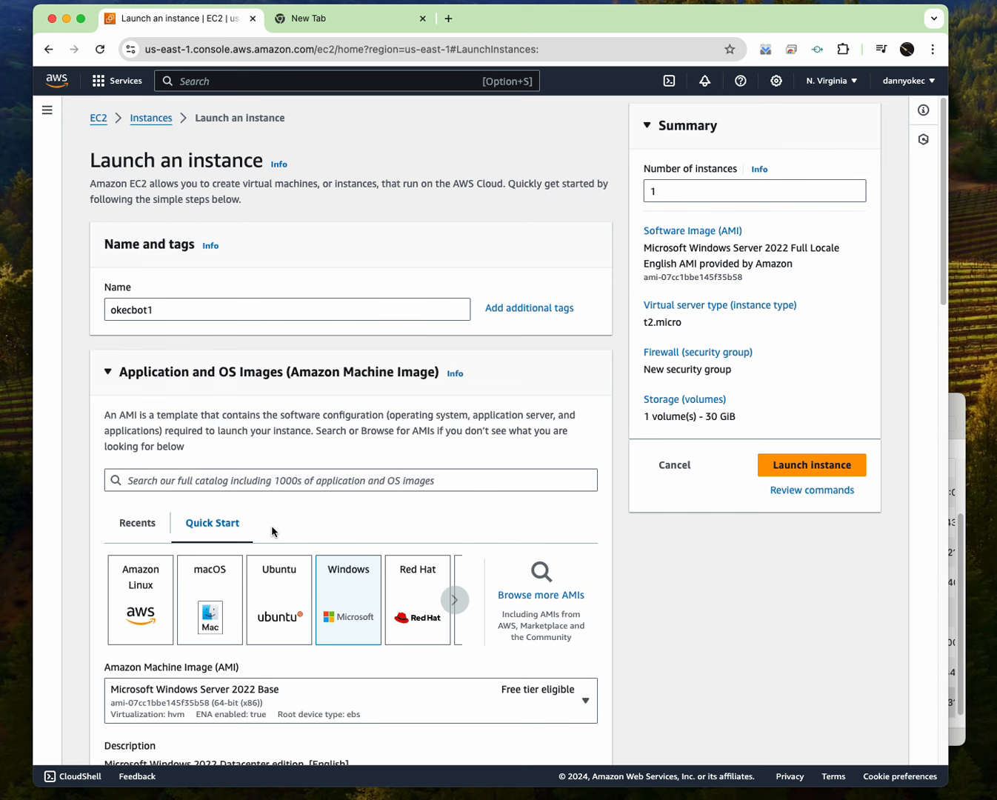
# Check the available Windows machine images and keep Microsoft Windows Server 2022 Base selected.
pyautogui.scroll(-5, 274, 529)
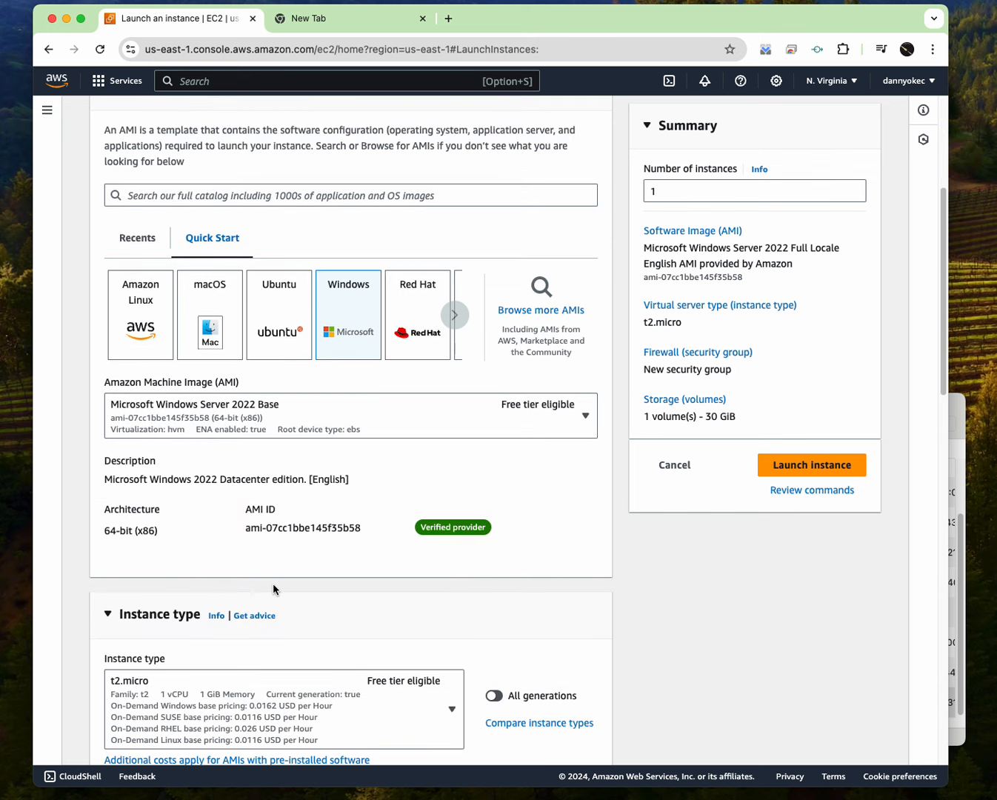
pyautogui.click(247, 398)
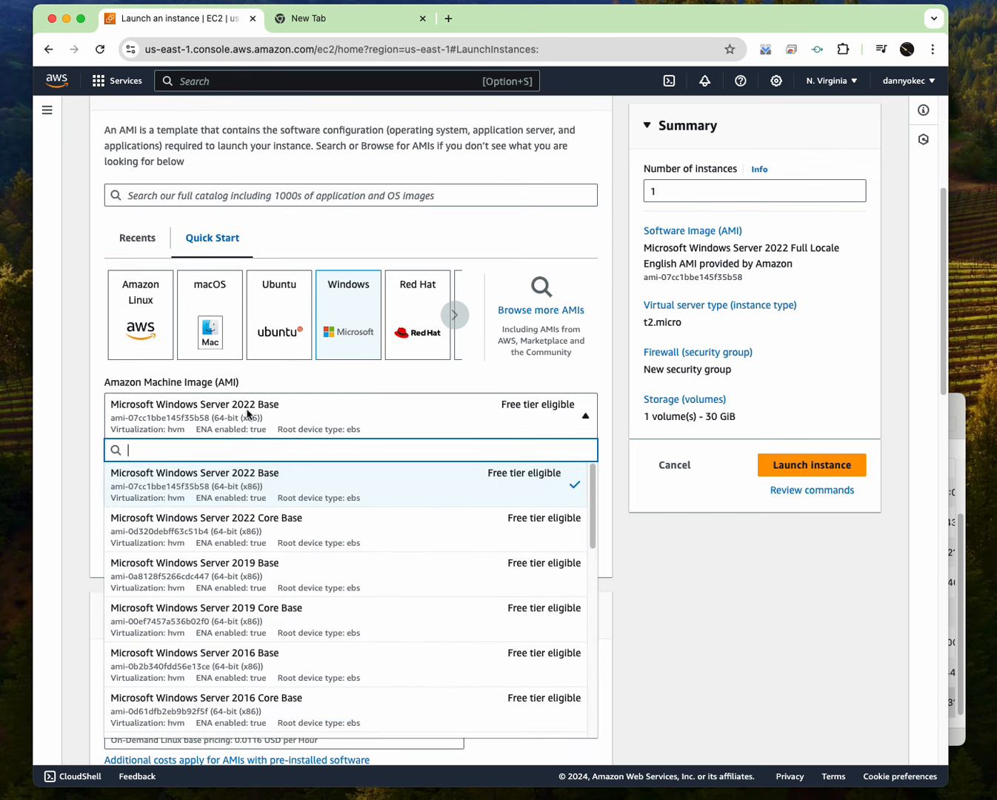
pyautogui.click(218, 496)
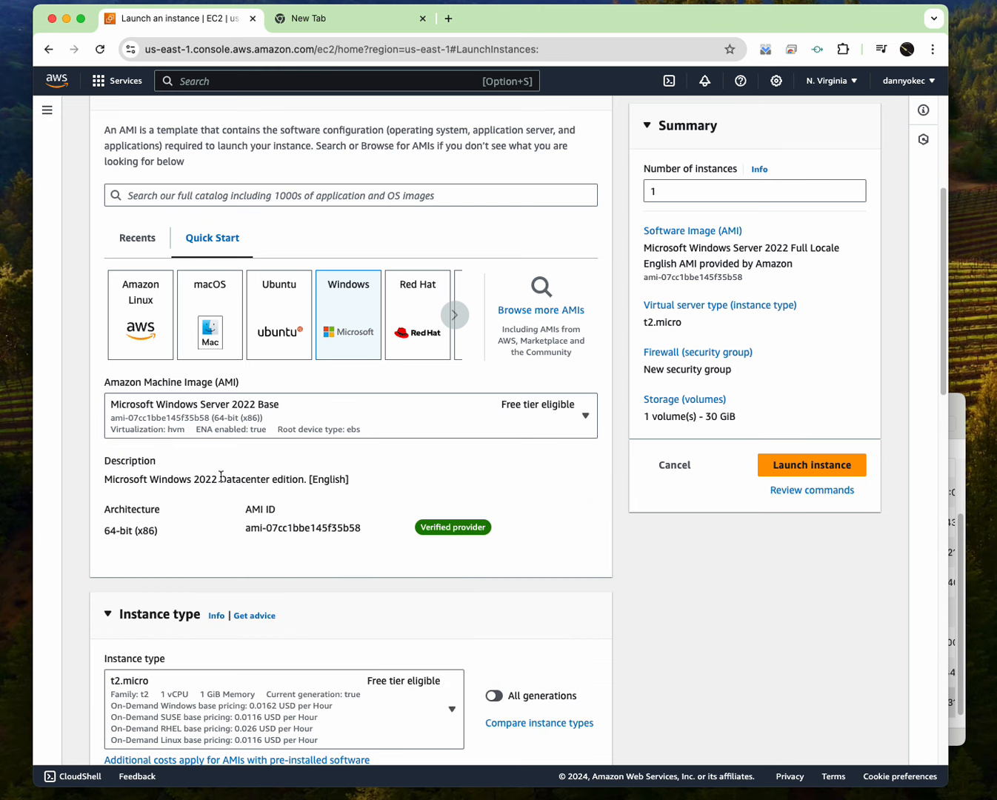
pyautogui.click(235, 413)
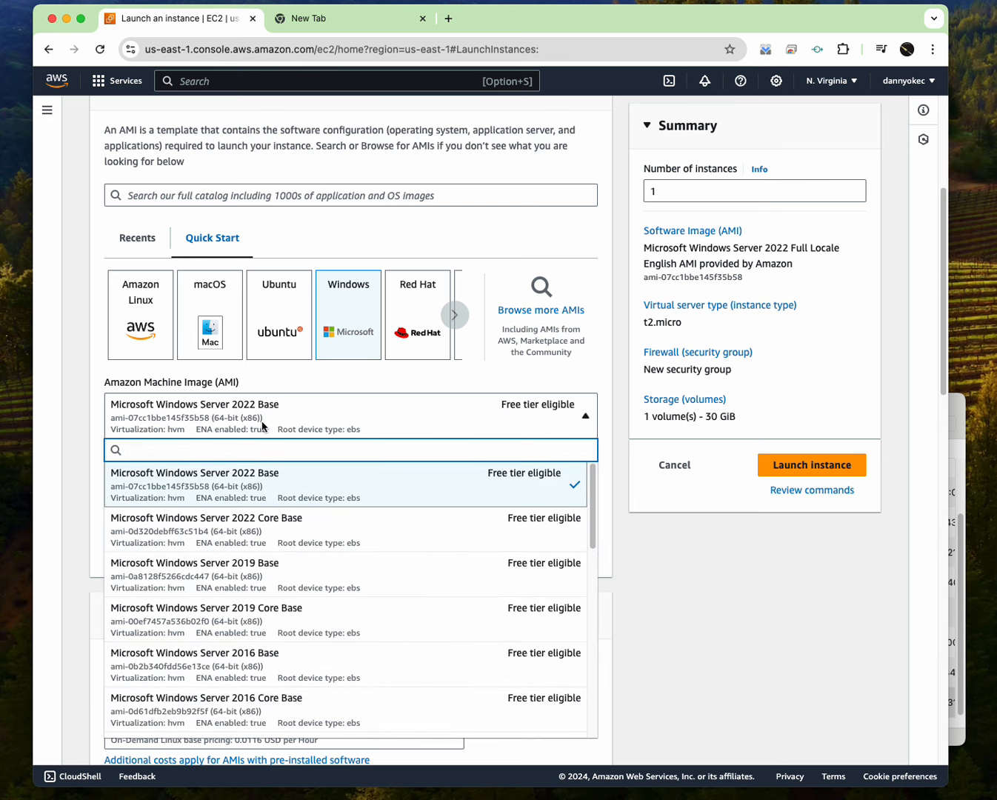
pyautogui.click(261, 428)
# Compare the available instance types and set the instance type to t2.xlarge with 4 vCPUs and 16 GiB memory.
pyautogui.scroll(-4, 261, 428)
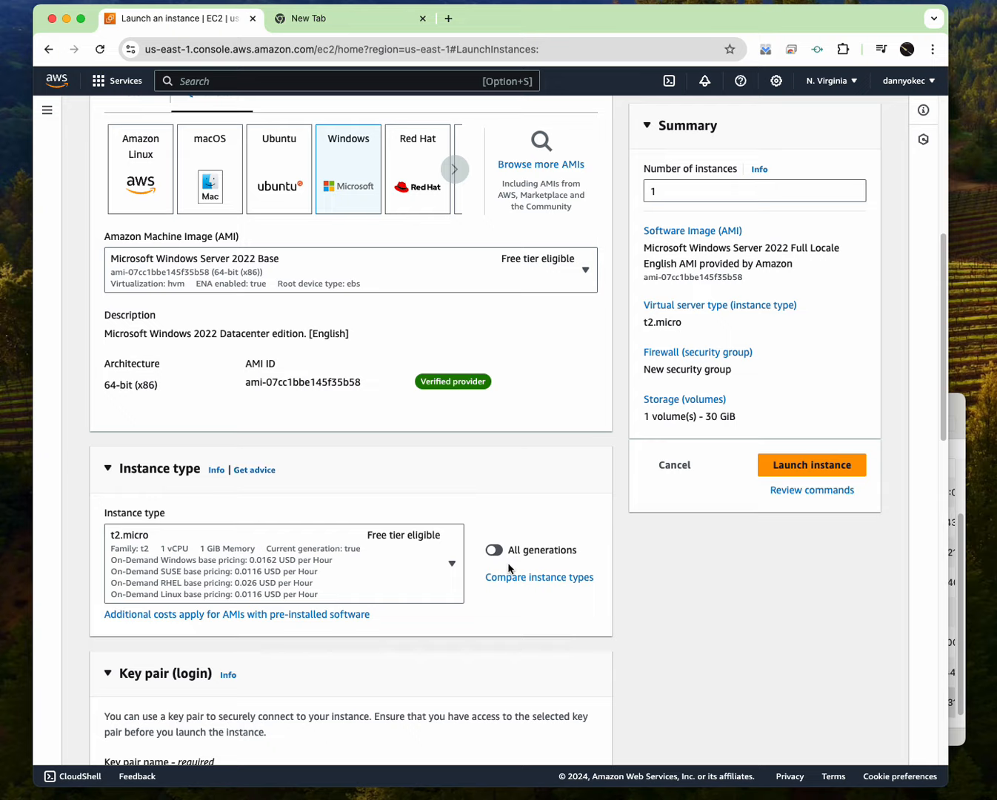
pyautogui.click(539, 586)
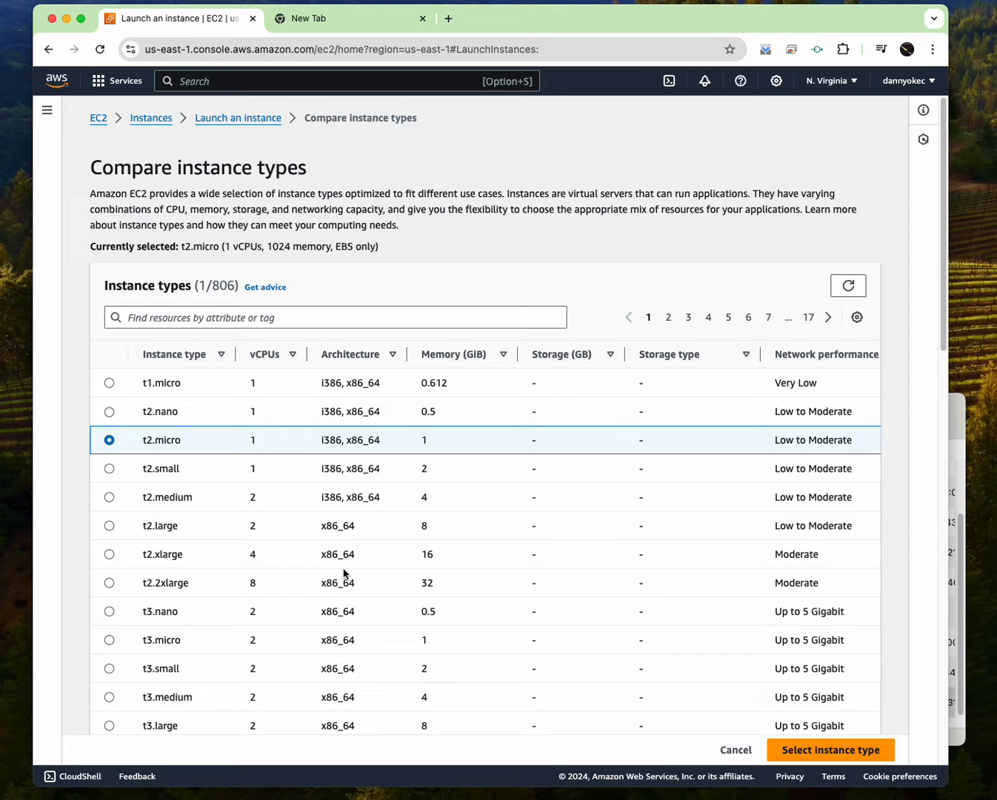
pyautogui.click(253, 554)
pyautogui.moveTo(253, 555); pyautogui.dragTo(268, 559)
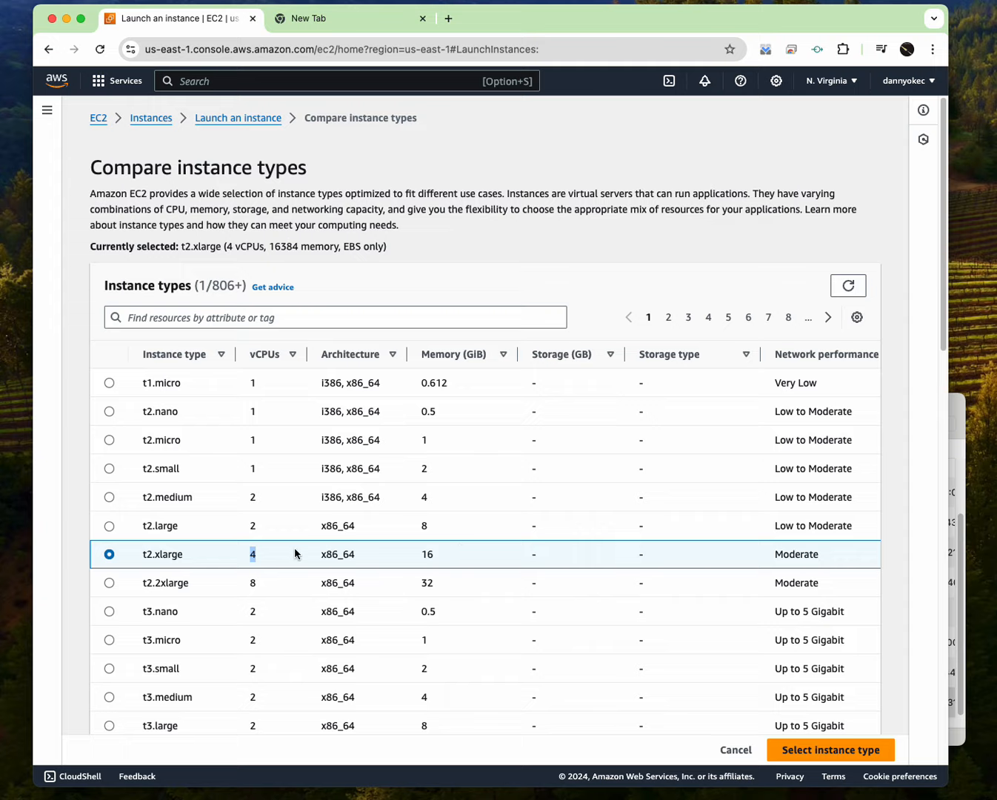
pyautogui.click(319, 551)
pyautogui.scroll(-10, 710, 676)
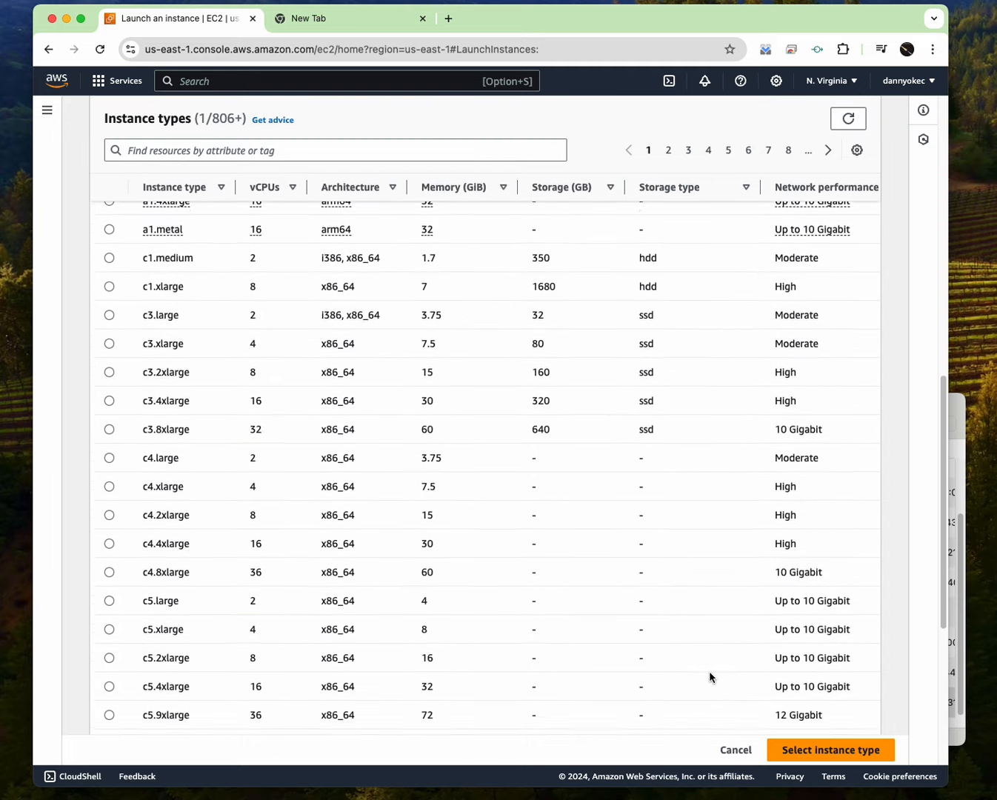
pyautogui.scroll(-3, 710, 676)
pyautogui.scroll(15, 710, 676)
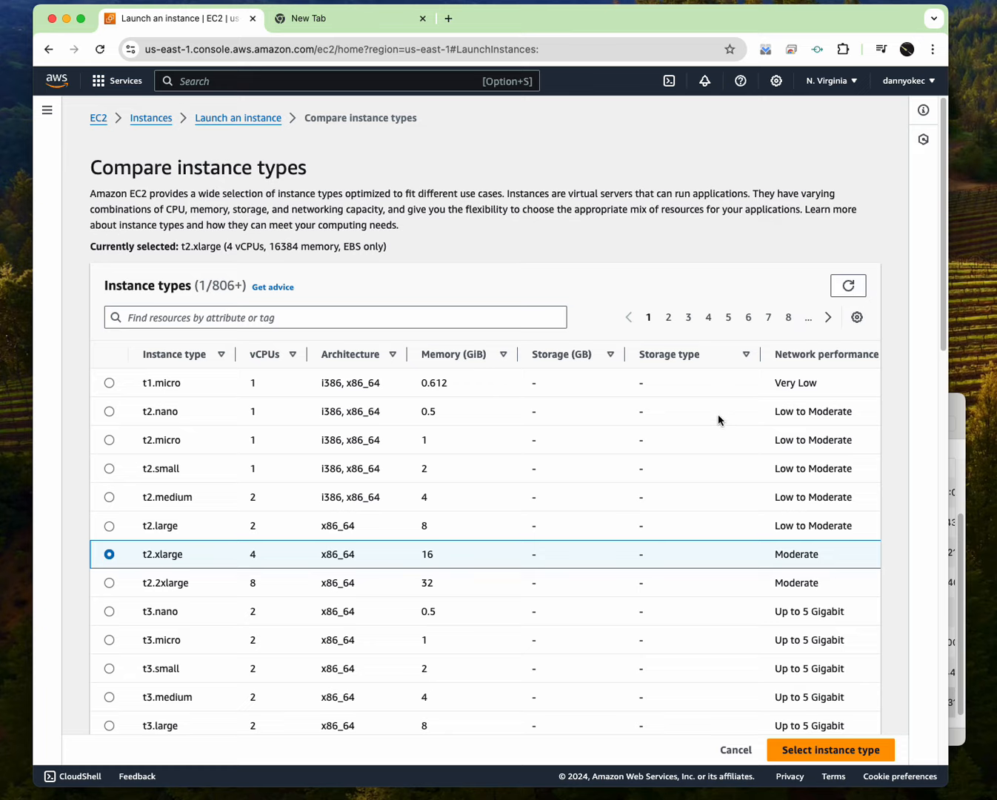
pyautogui.click(828, 748)
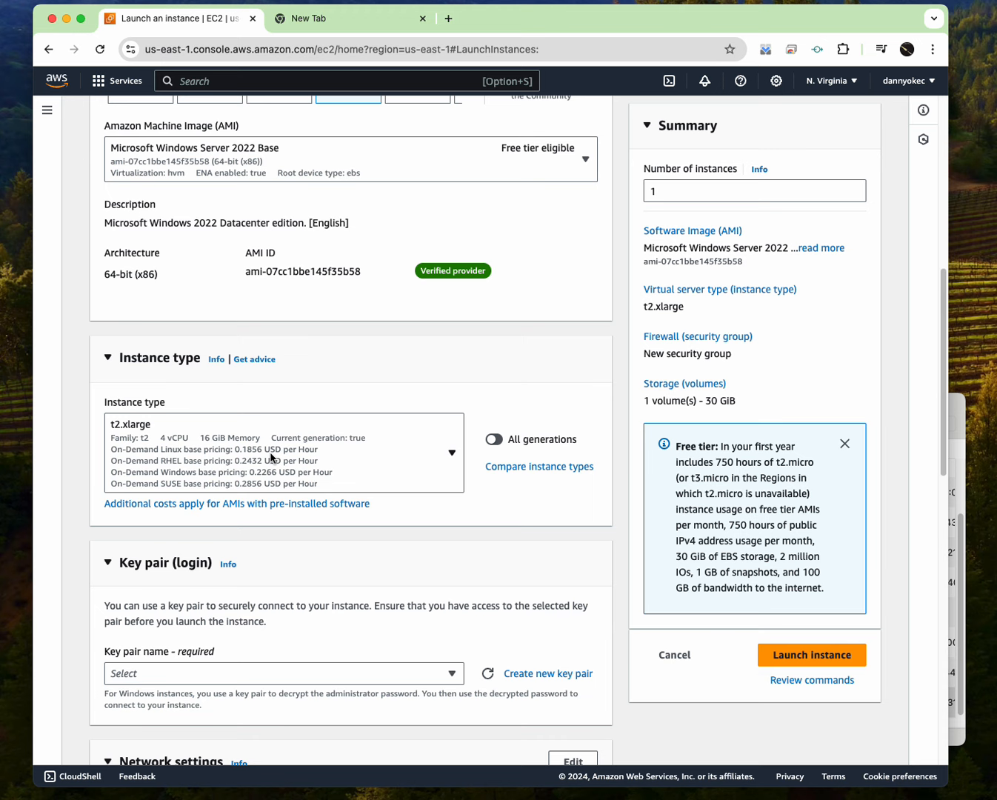
# Create a new RSA key pair named okecbot in .pem format for logging in to the instance.
pyautogui.scroll(-4, 299, 481)
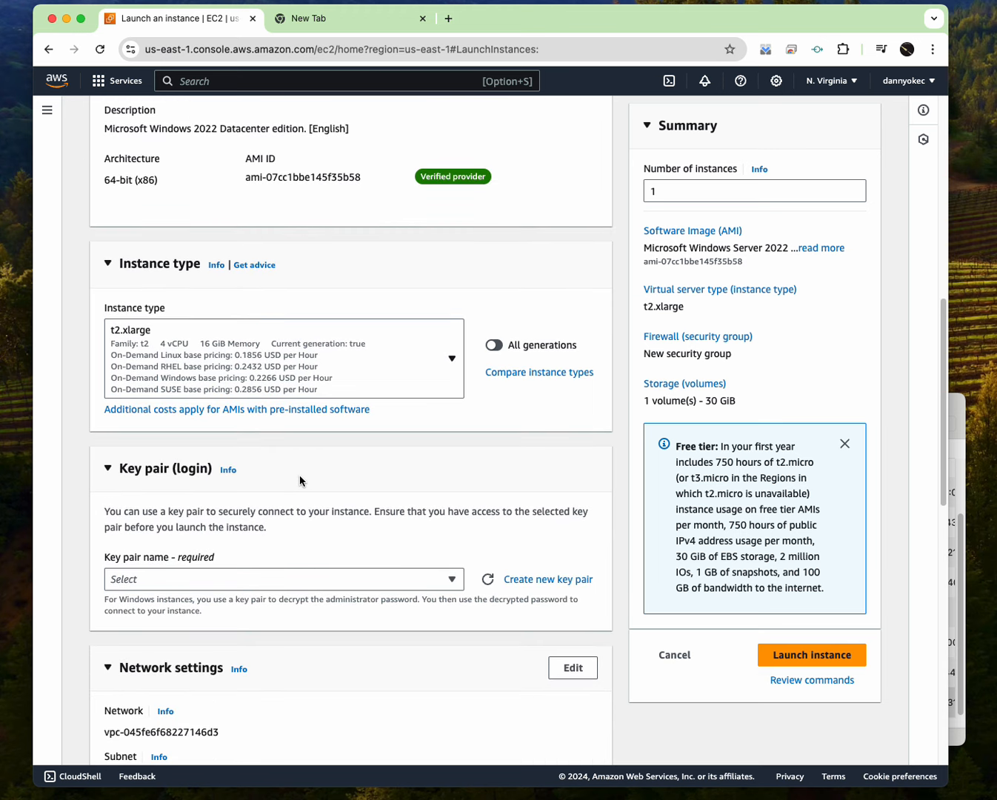
pyautogui.scroll(-1, 299, 475)
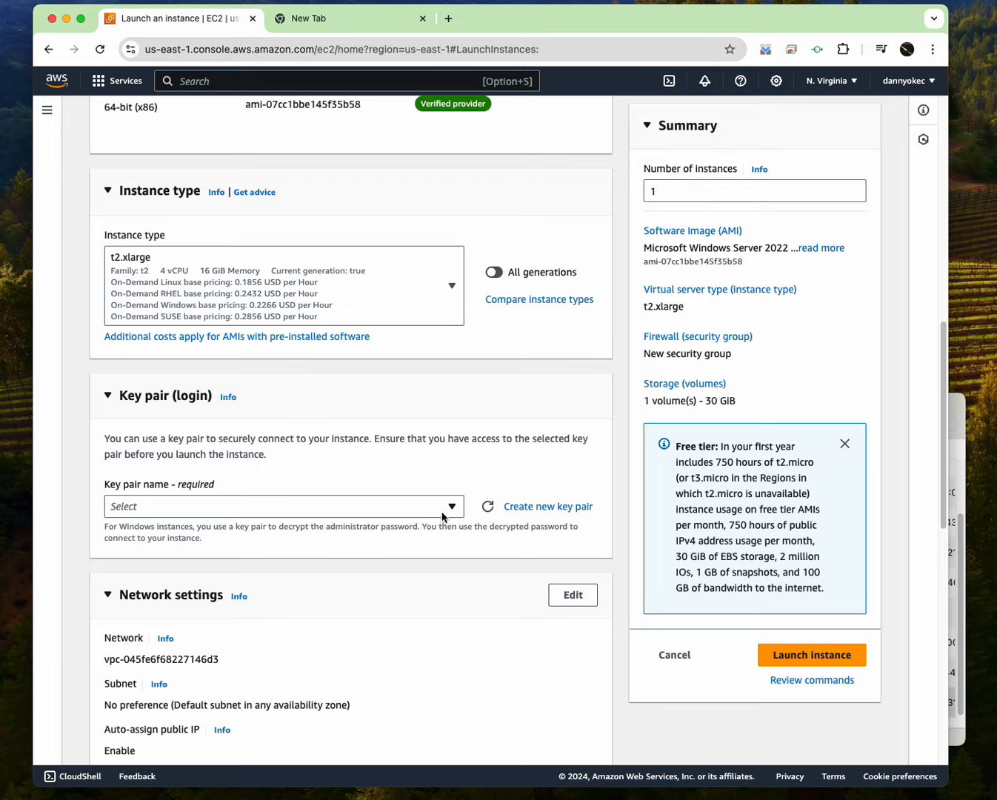
pyautogui.click(534, 506)
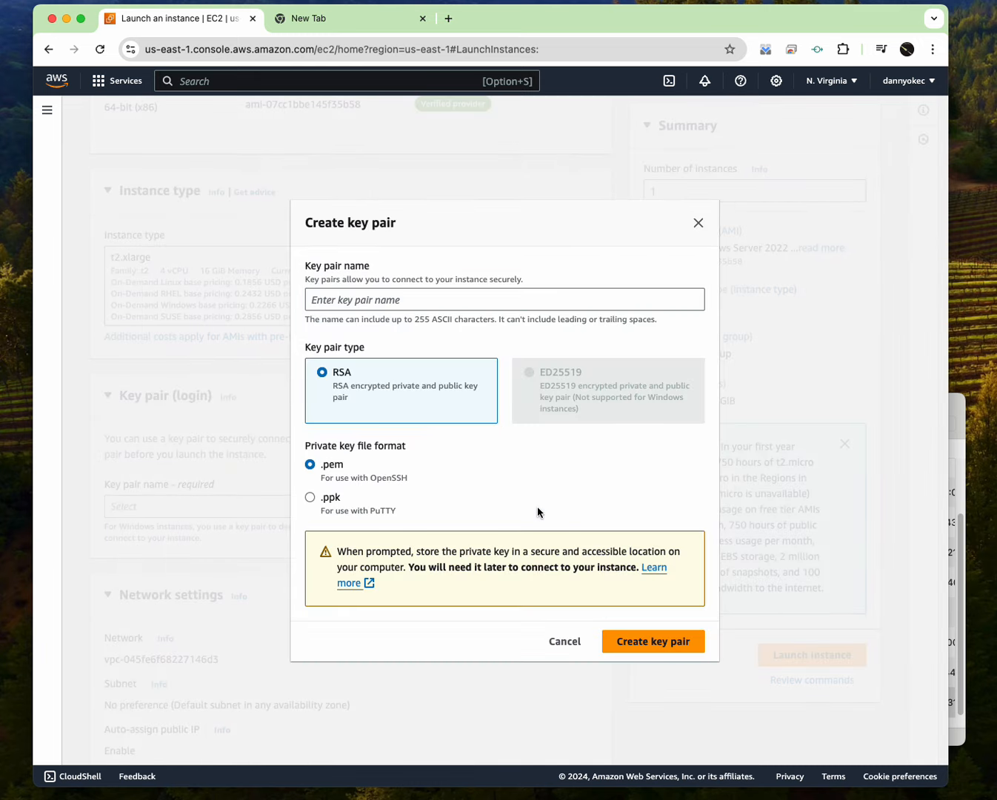
pyautogui.click(666, 647)
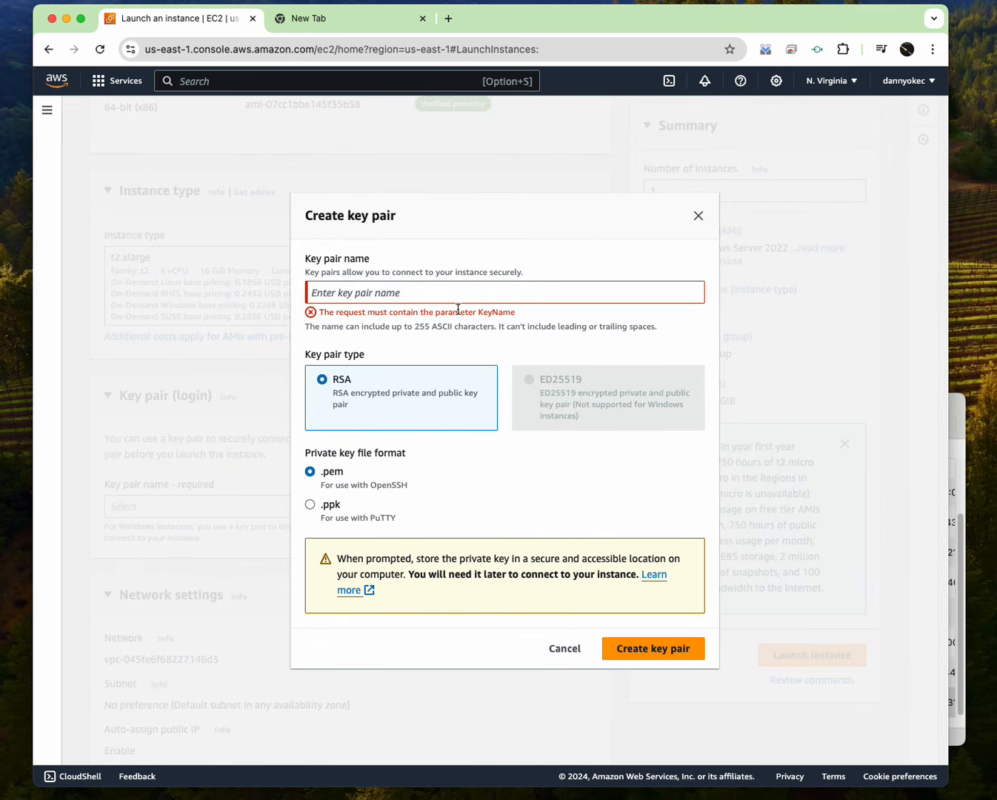
pyautogui.click(454, 293)
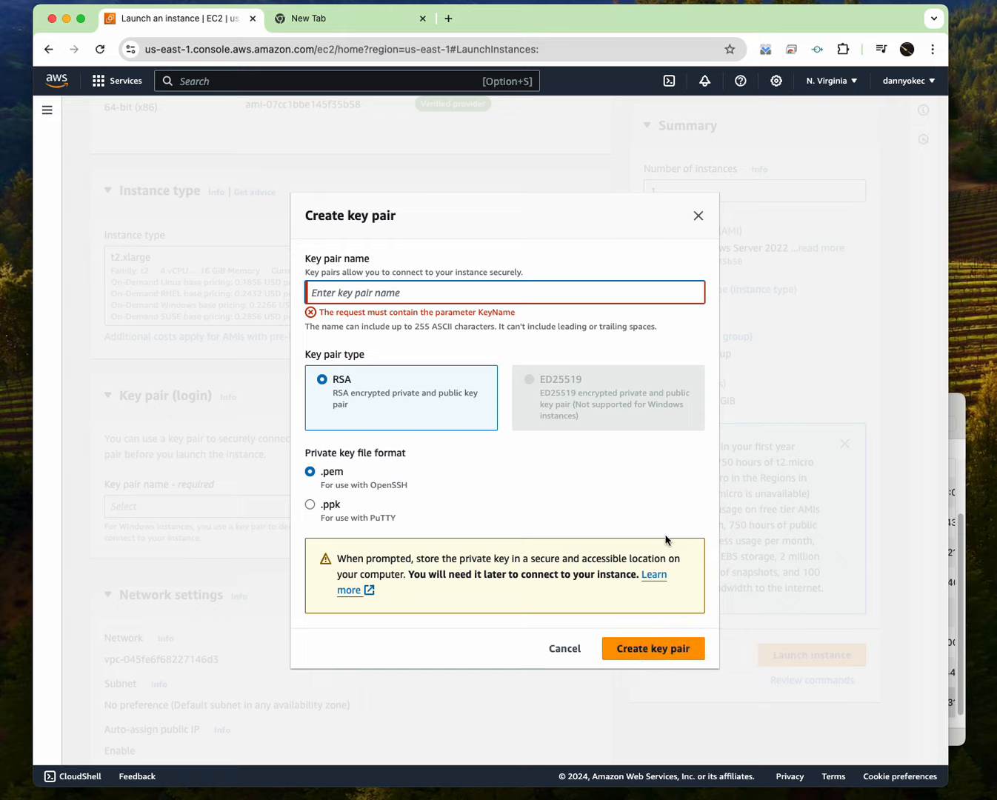
pyautogui.write('okecb')
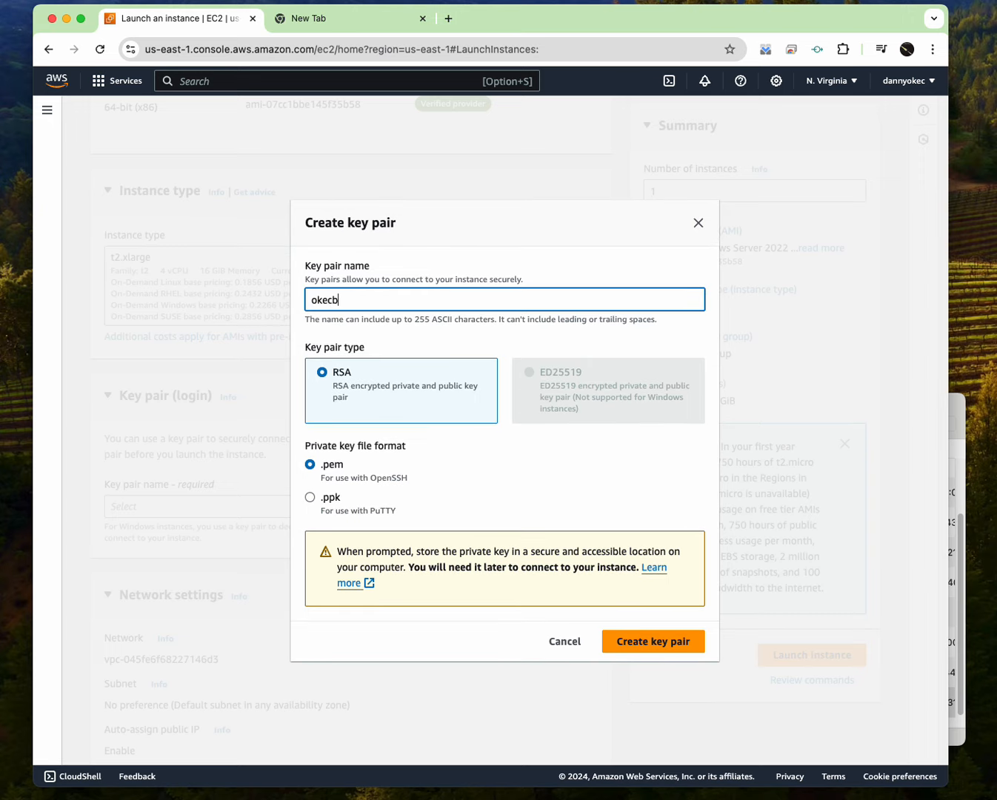
pyautogui.write('ot')
pyautogui.click(686, 653)
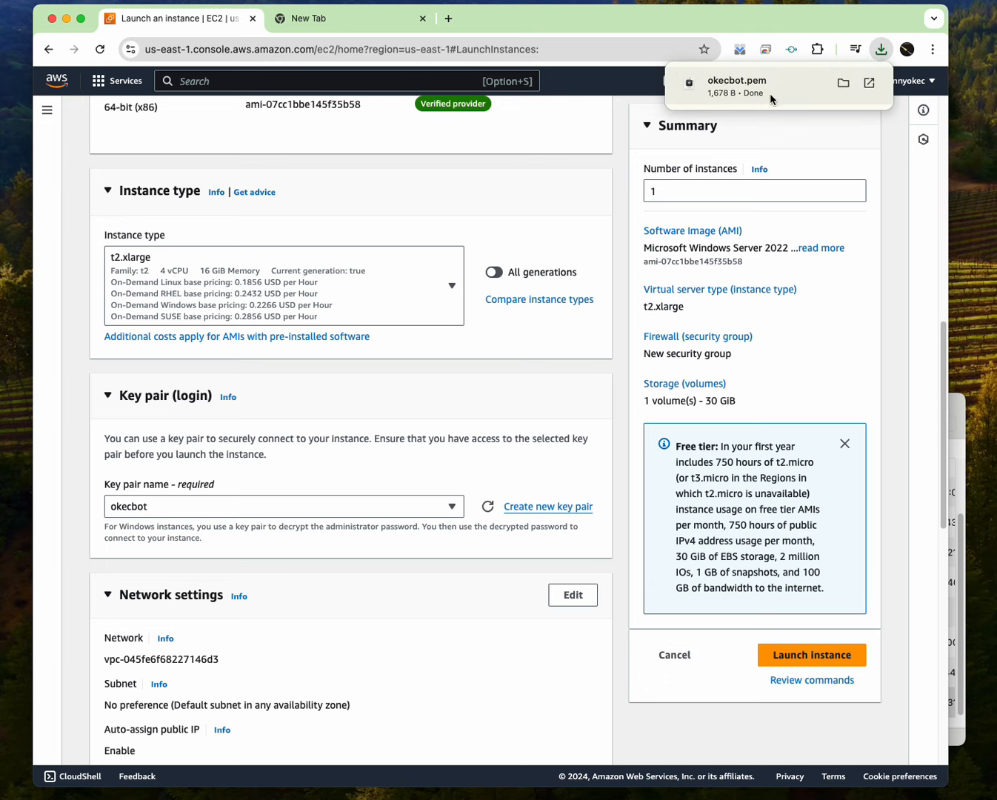
# Show the downloaded okecbot.pem file in the Downloads folder, and return to the instance launch page in the browser.
pyautogui.click(843, 83)
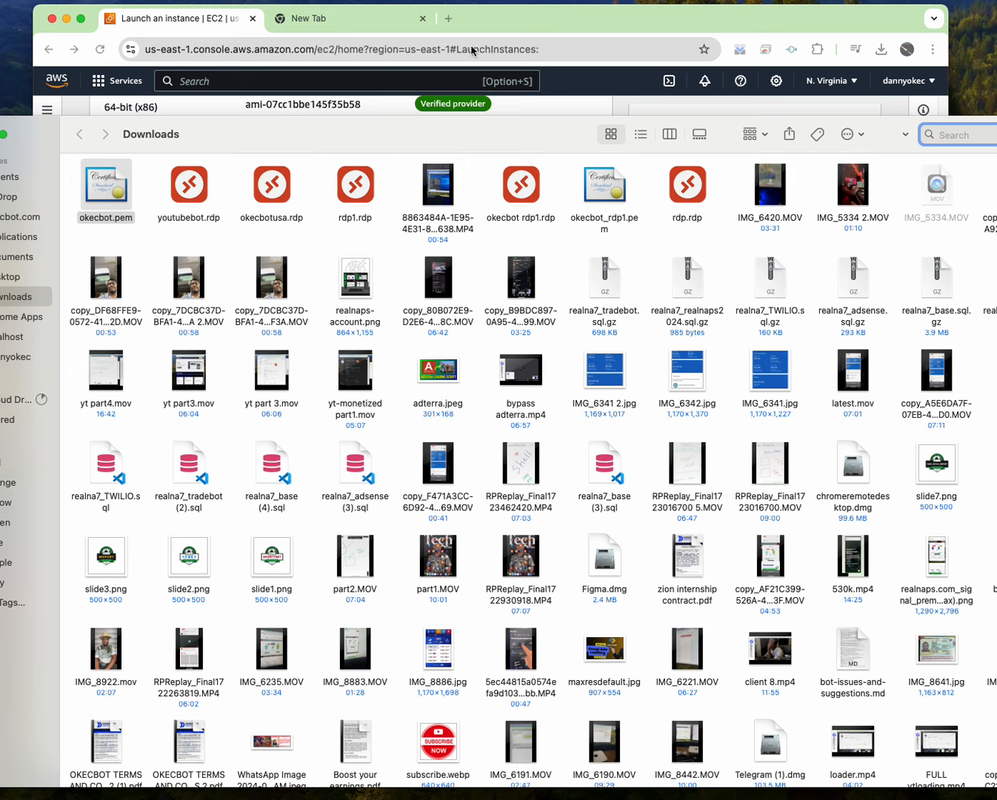
pyautogui.click(578, 12)
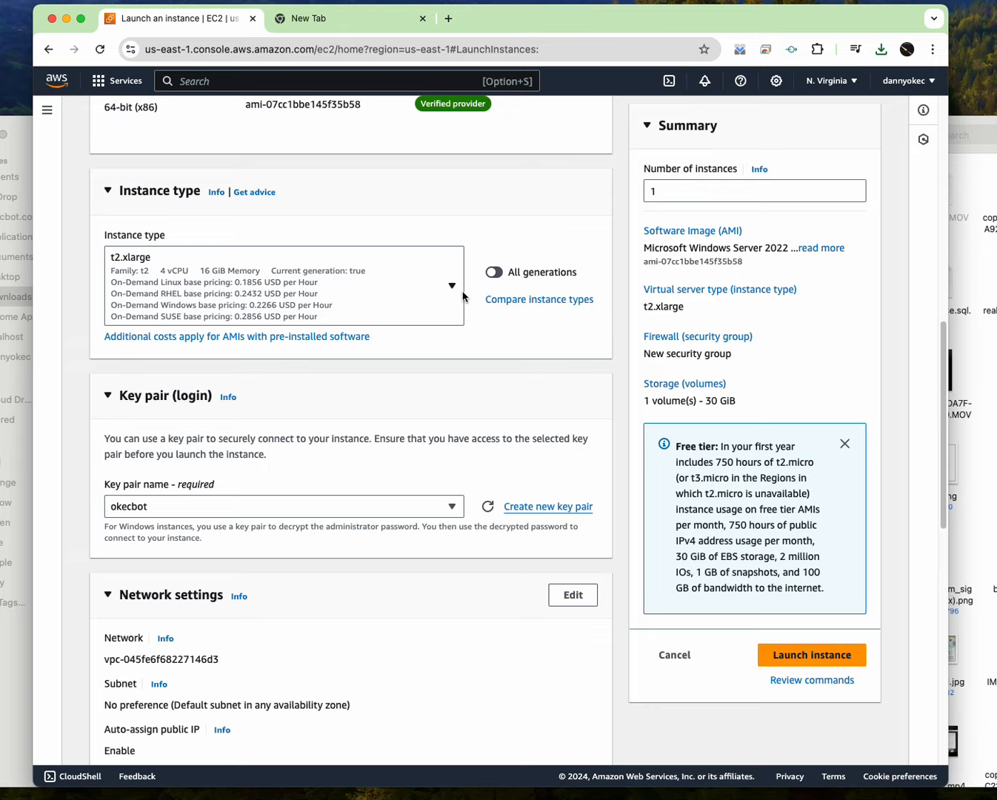
# Review the network and storage settings, keep the default RDP access and 30 GiB gp2 root volume, and launch the instance.
pyautogui.scroll(-4, 410, 360)
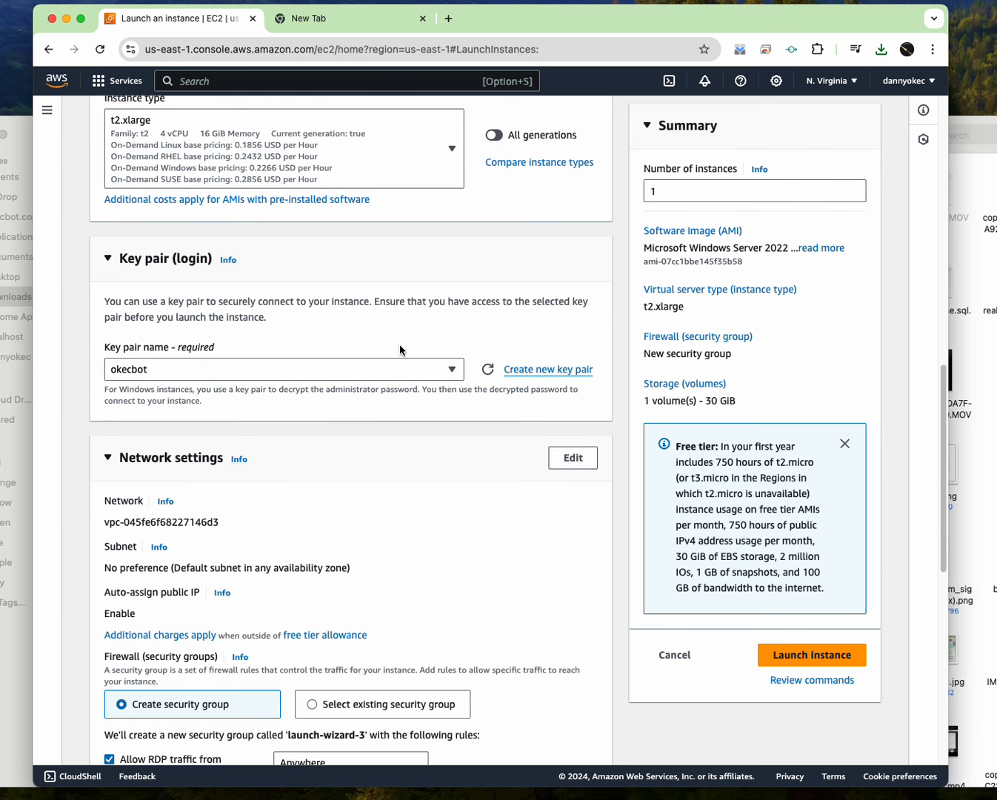
pyautogui.scroll(-10, 385, 399)
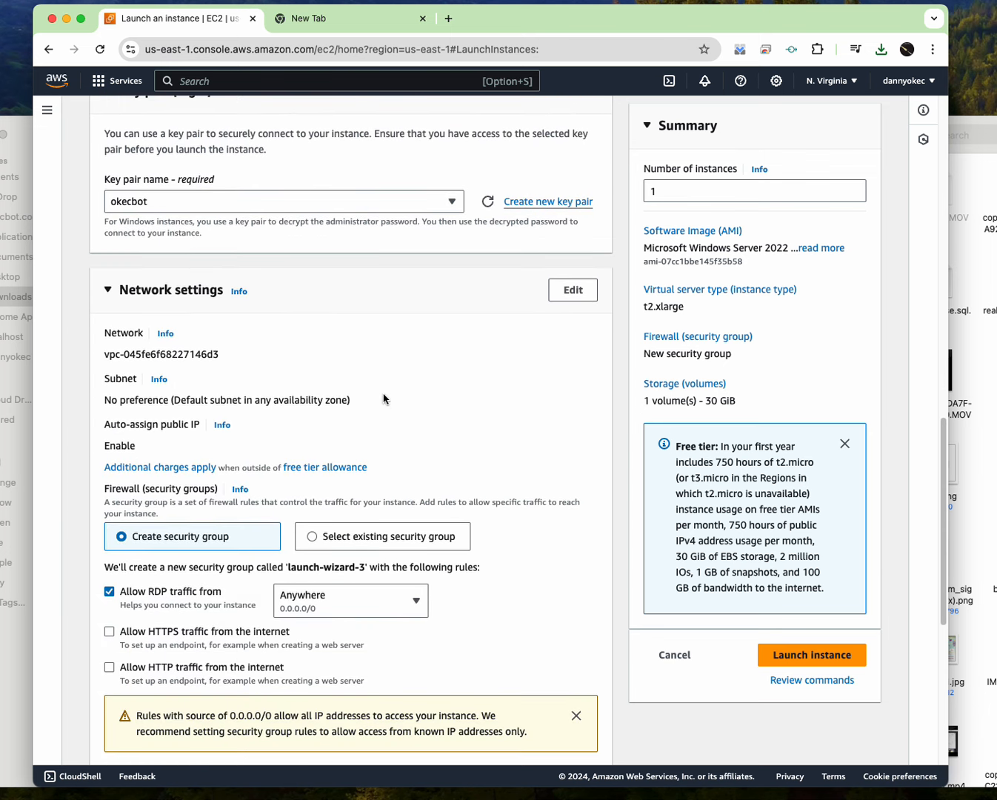
pyautogui.scroll(-3, 385, 398)
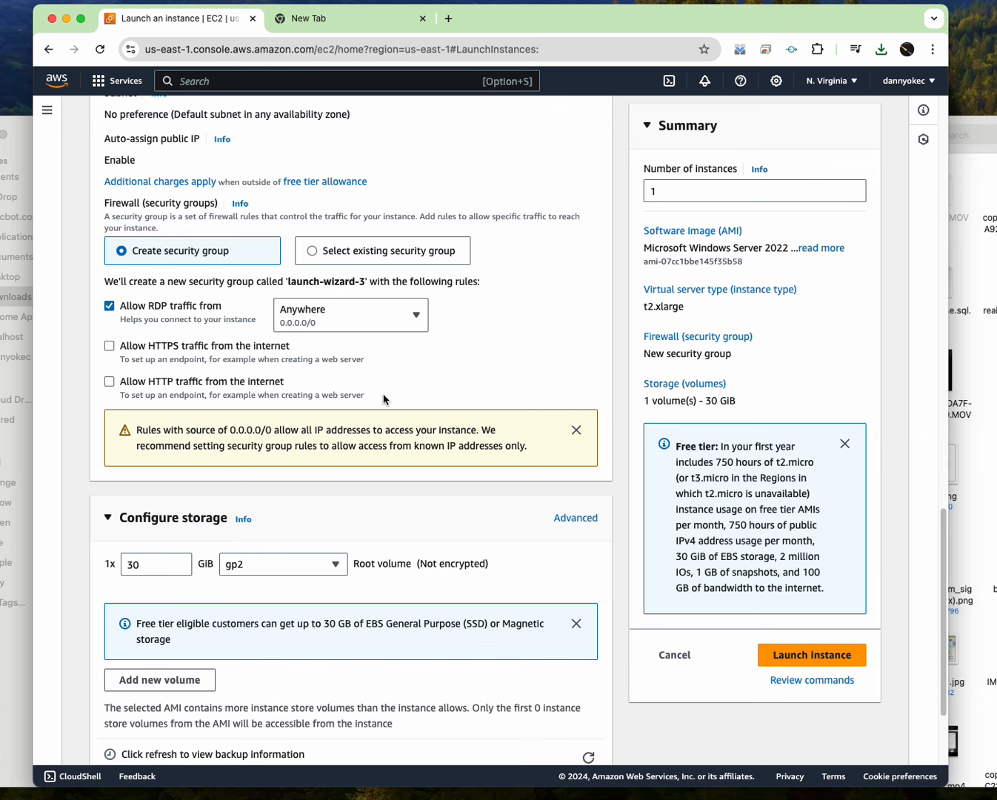
pyautogui.scroll(-2, 385, 400)
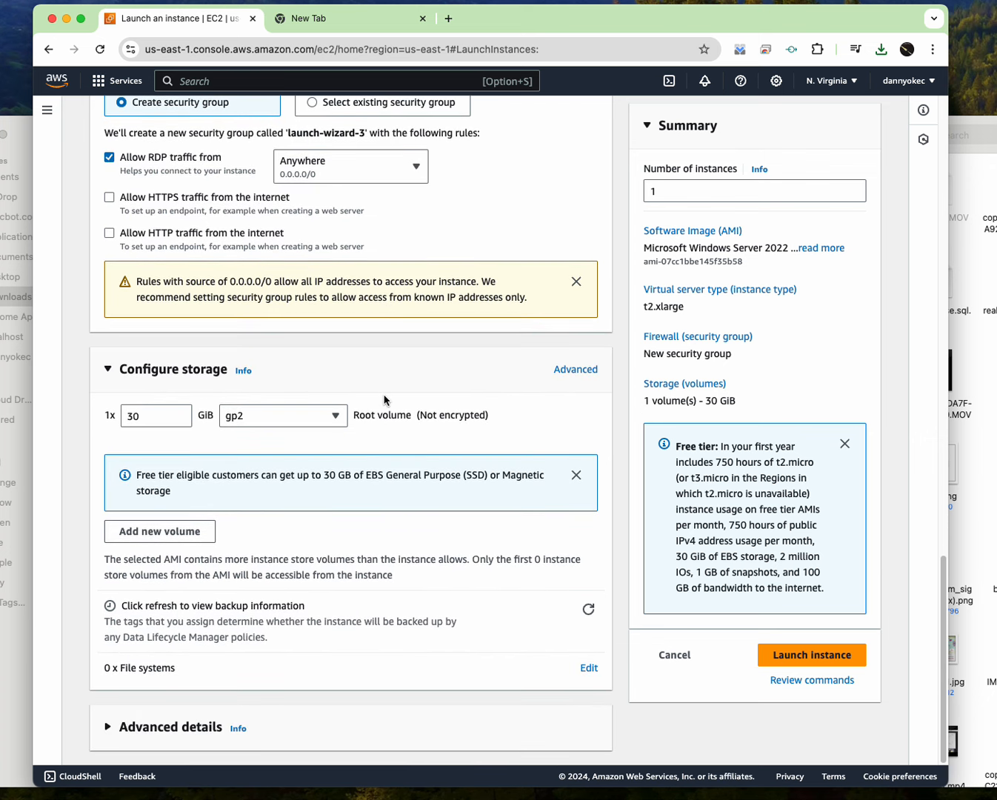
pyautogui.click(840, 658)
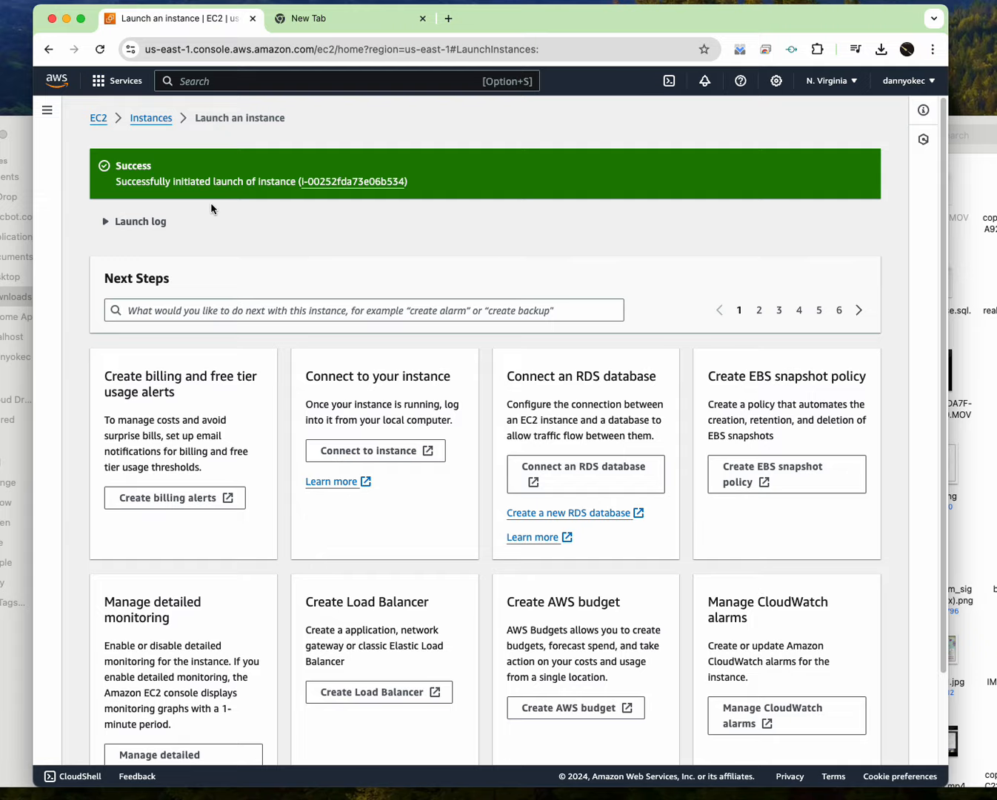
# Find the launched okecbot1 instance in the instances list and open its details.
pyautogui.click(352, 182)
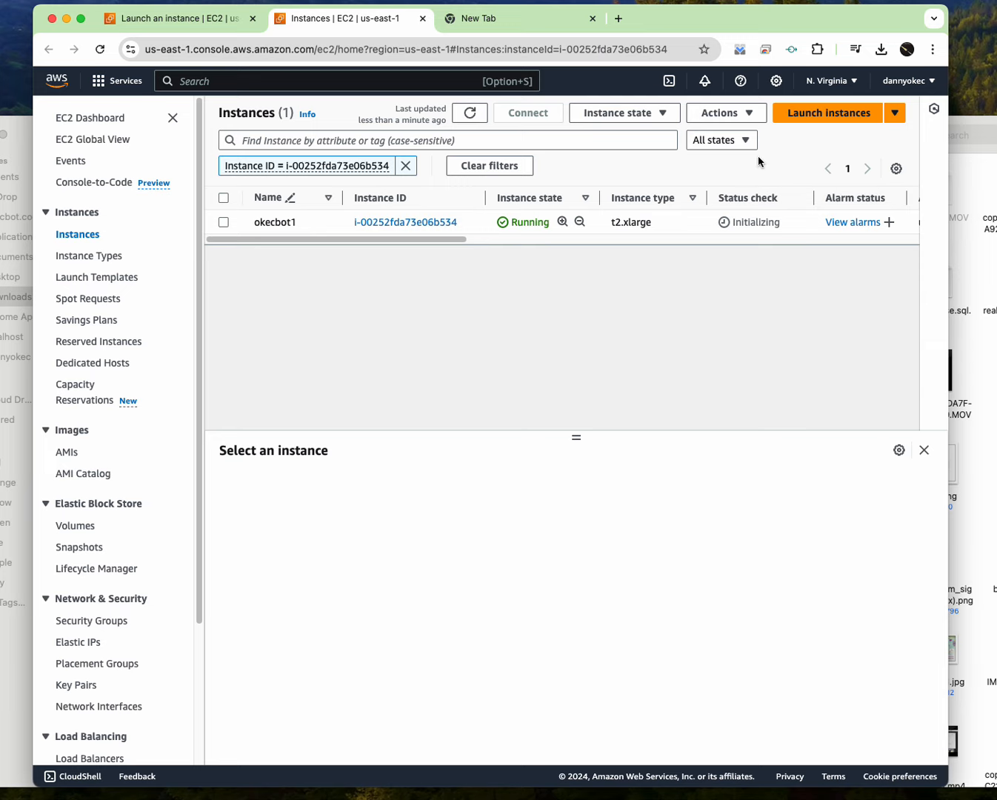
pyautogui.click(792, 113)
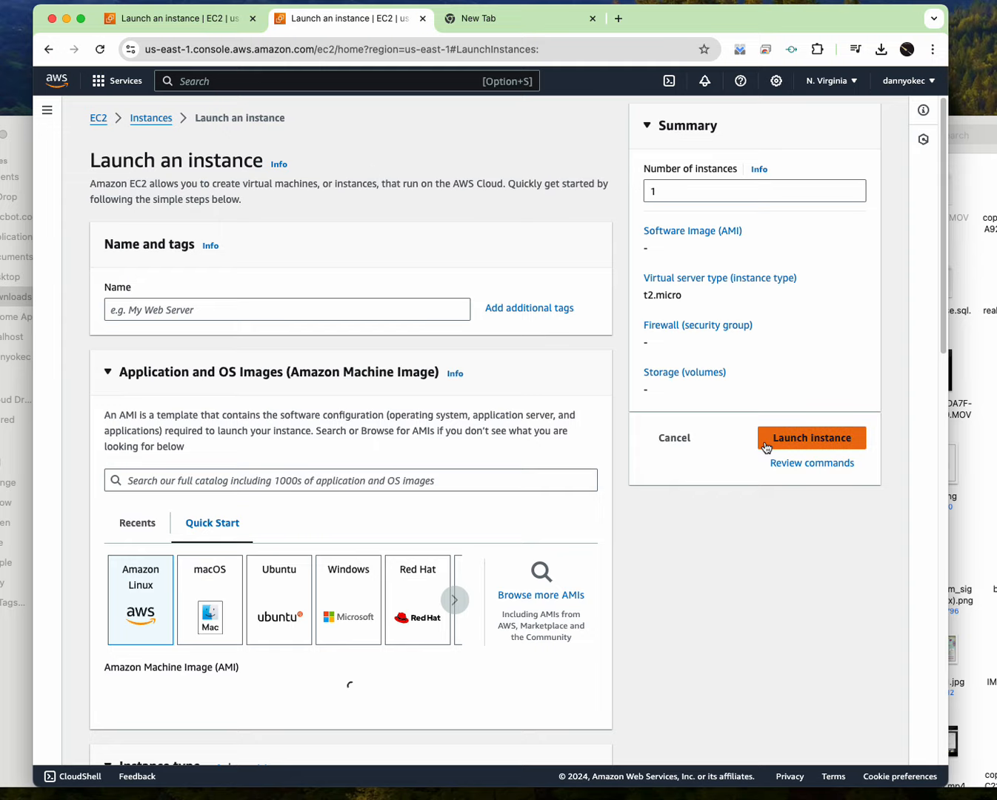
pyautogui.click(139, 118)
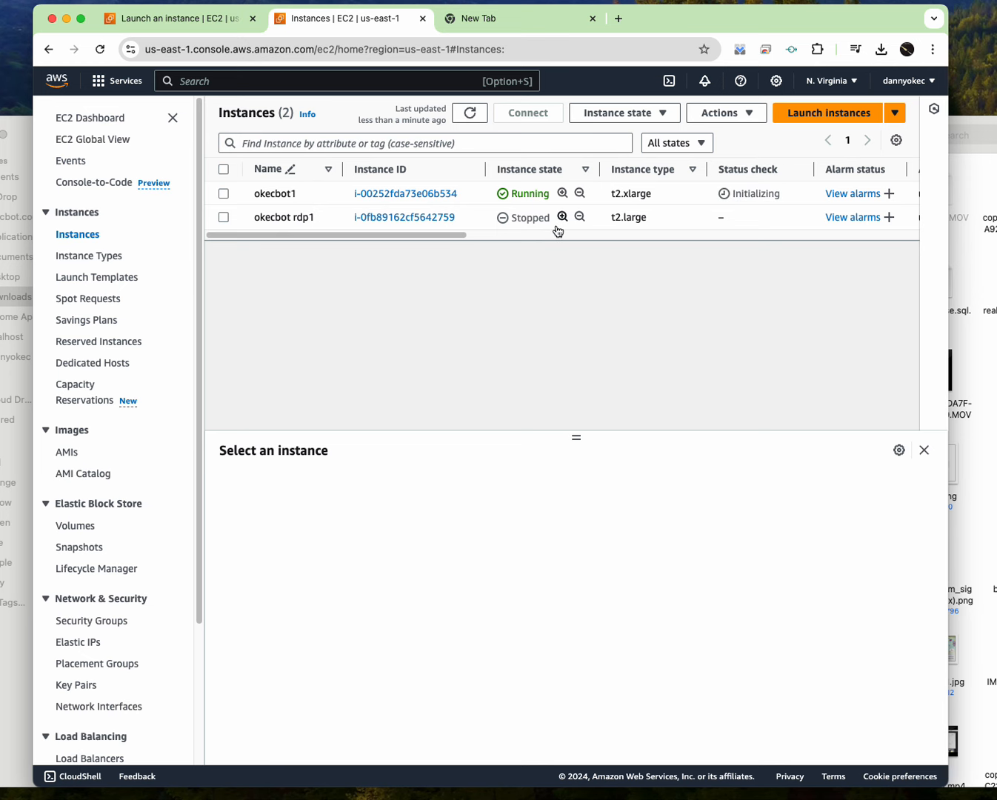
pyautogui.click(397, 196)
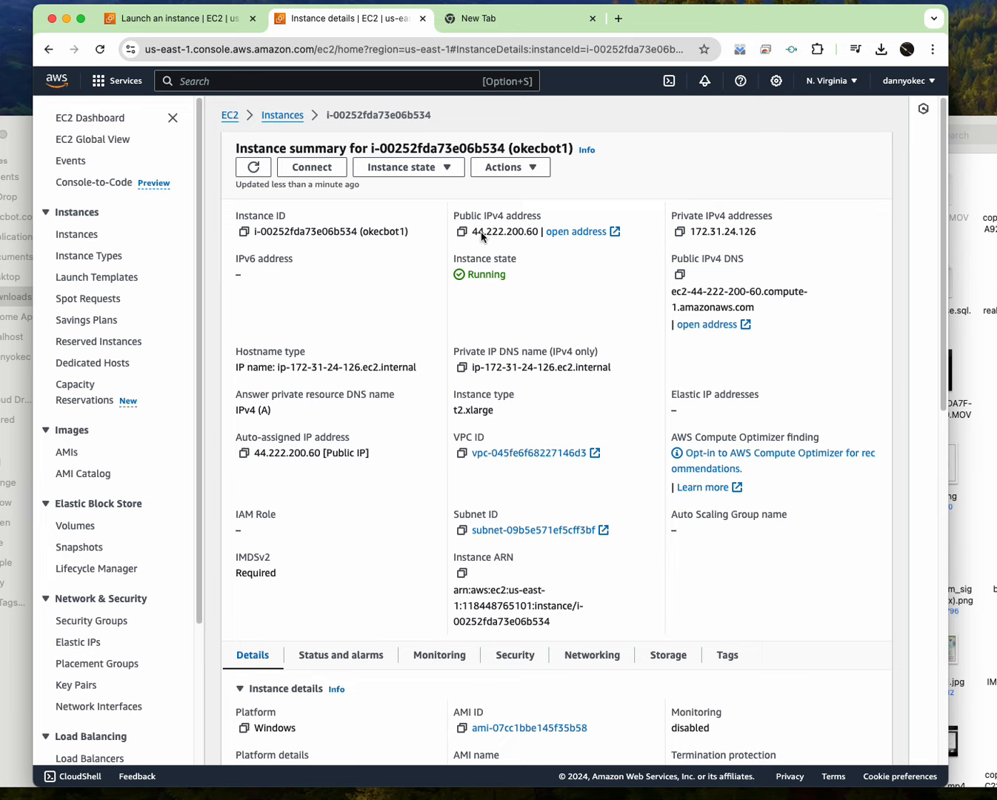
# Open the RDP client connection options for okecbot1 and copy its public DNS.
pyautogui.click(330, 174)
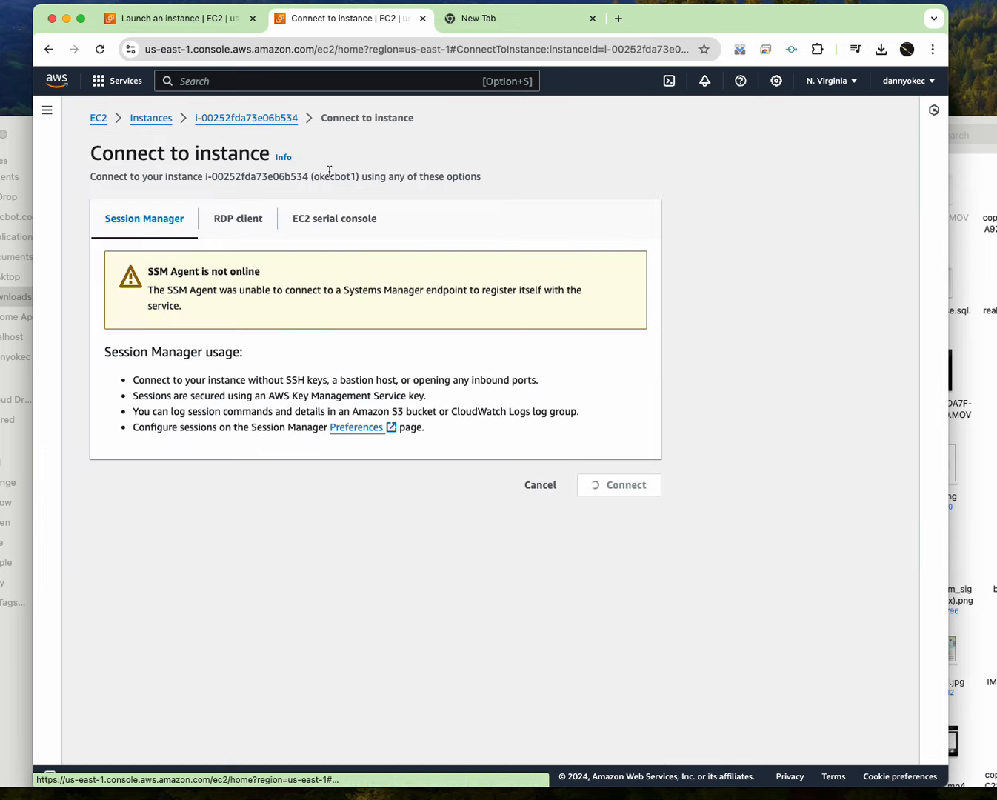
pyautogui.click(258, 225)
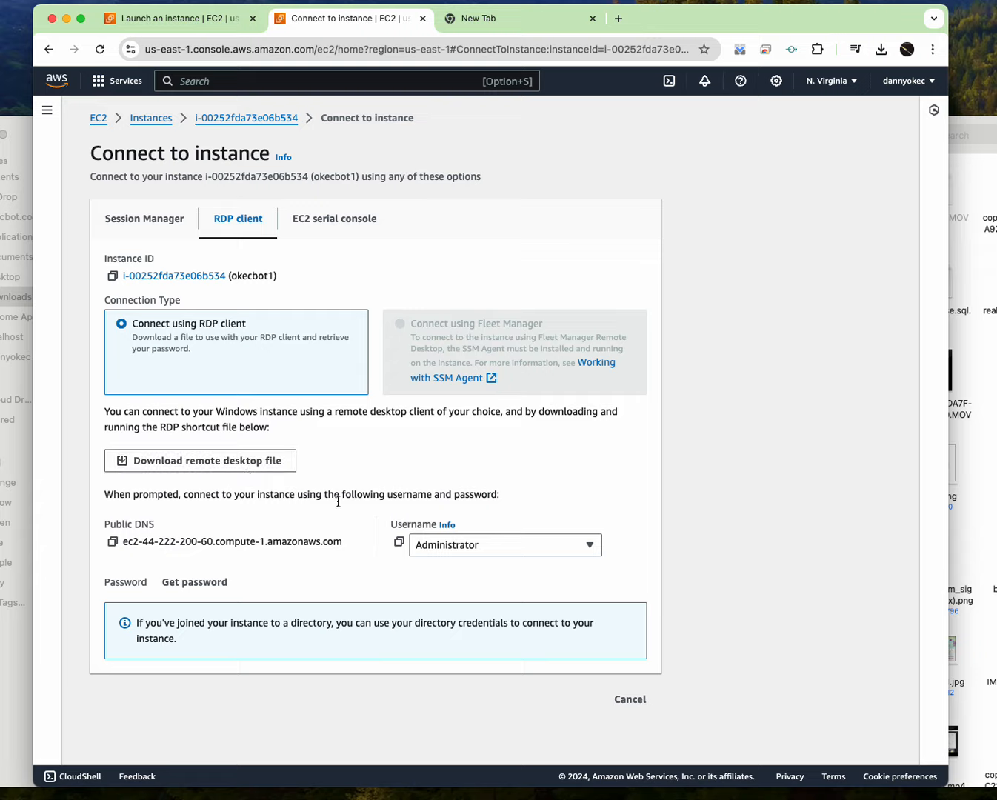
pyautogui.click(341, 544)
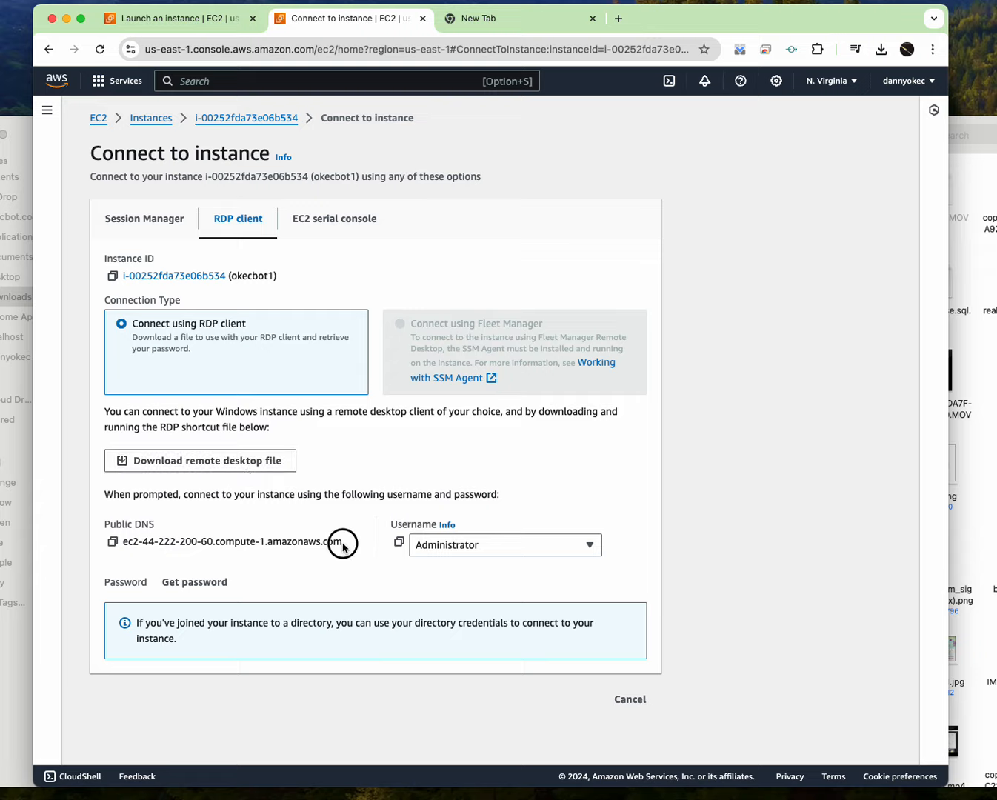
pyautogui.click(112, 544)
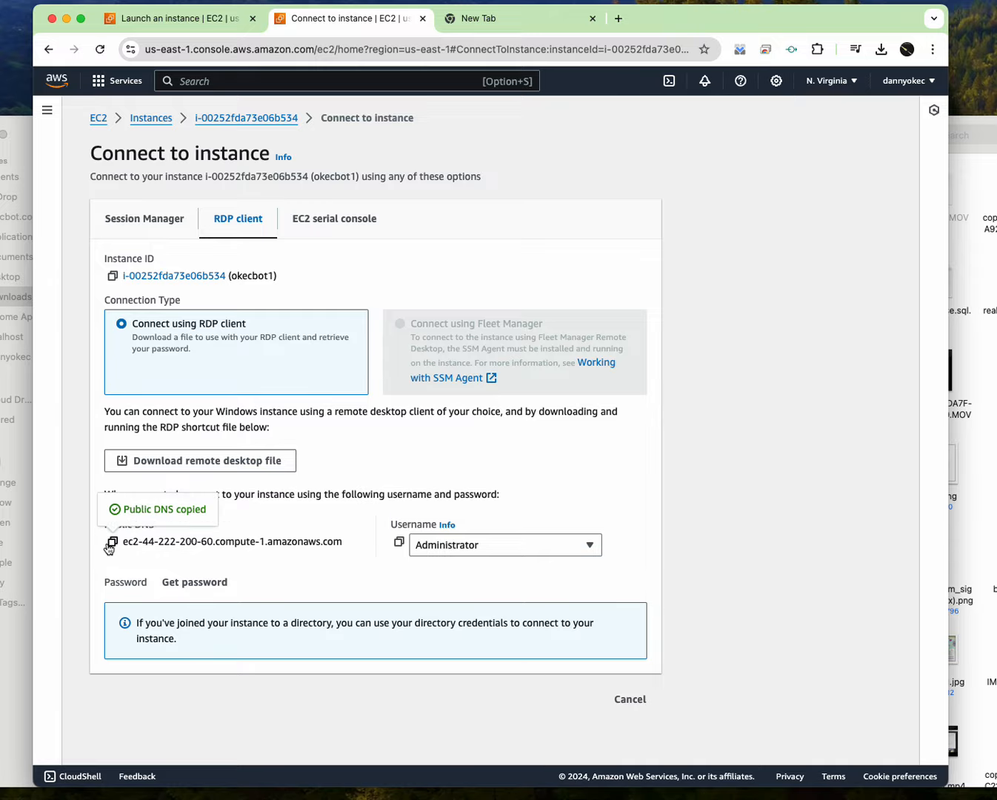
# Switch to Microsoft Remote Desktop and start a new PC entry with the copied public DNS as its PC name.
pyautogui.press('F4')
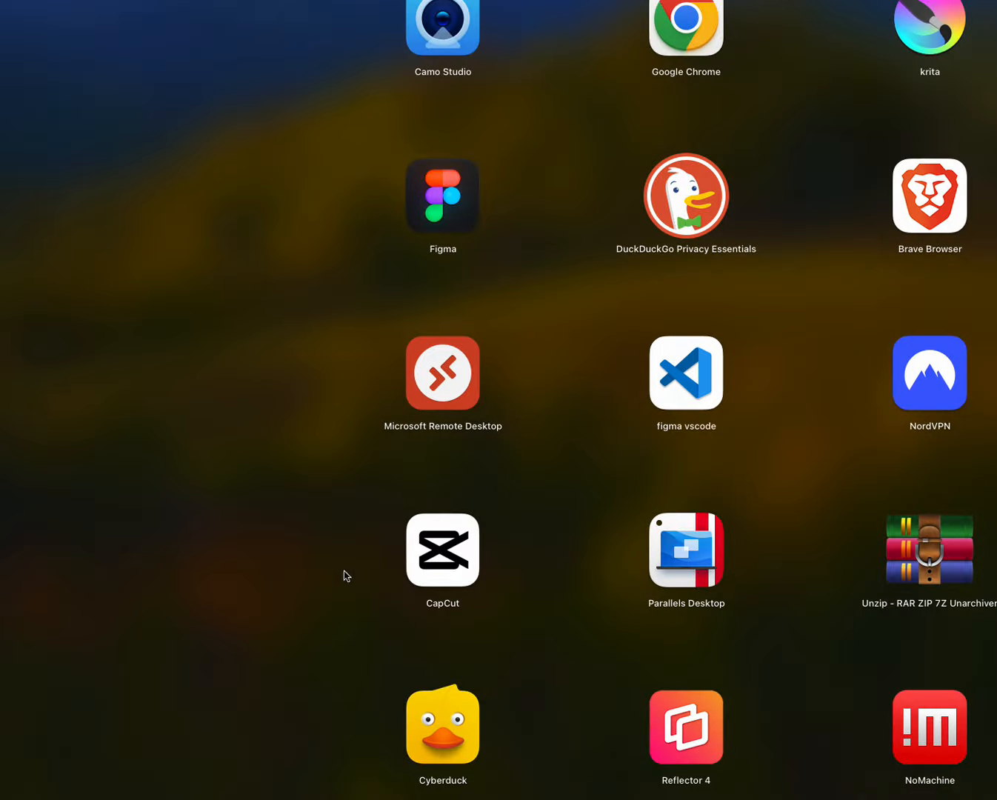
pyautogui.click(432, 379)
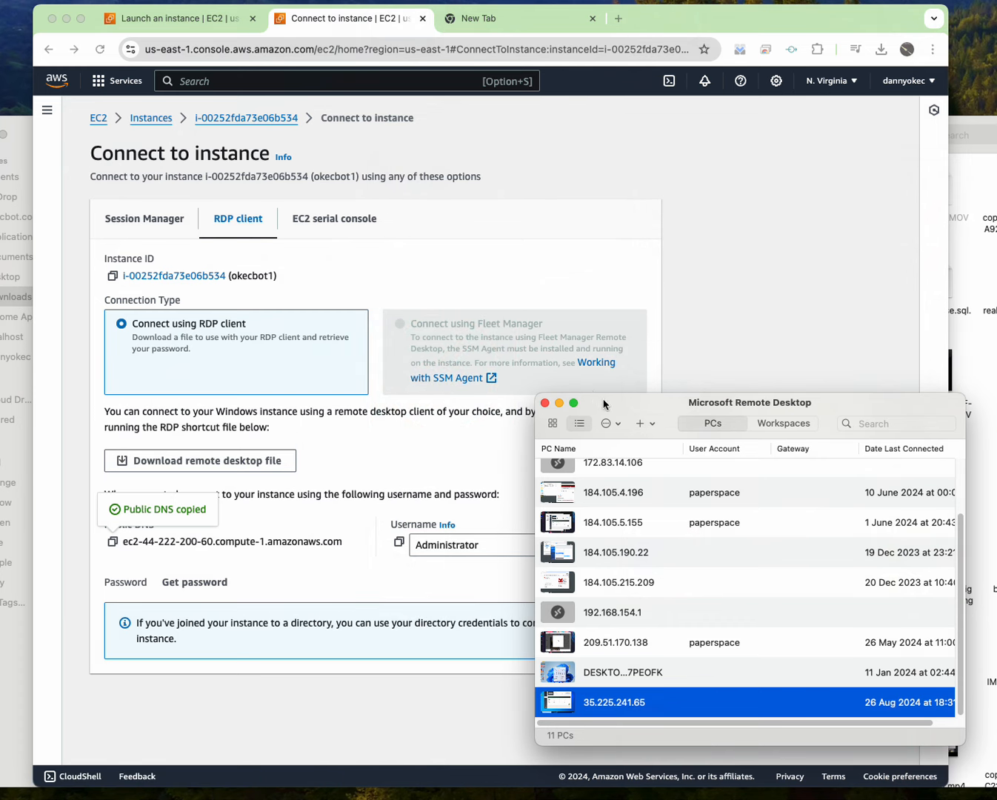
pyautogui.moveTo(610, 401); pyautogui.dragTo(467, 263)
pyautogui.click(497, 288)
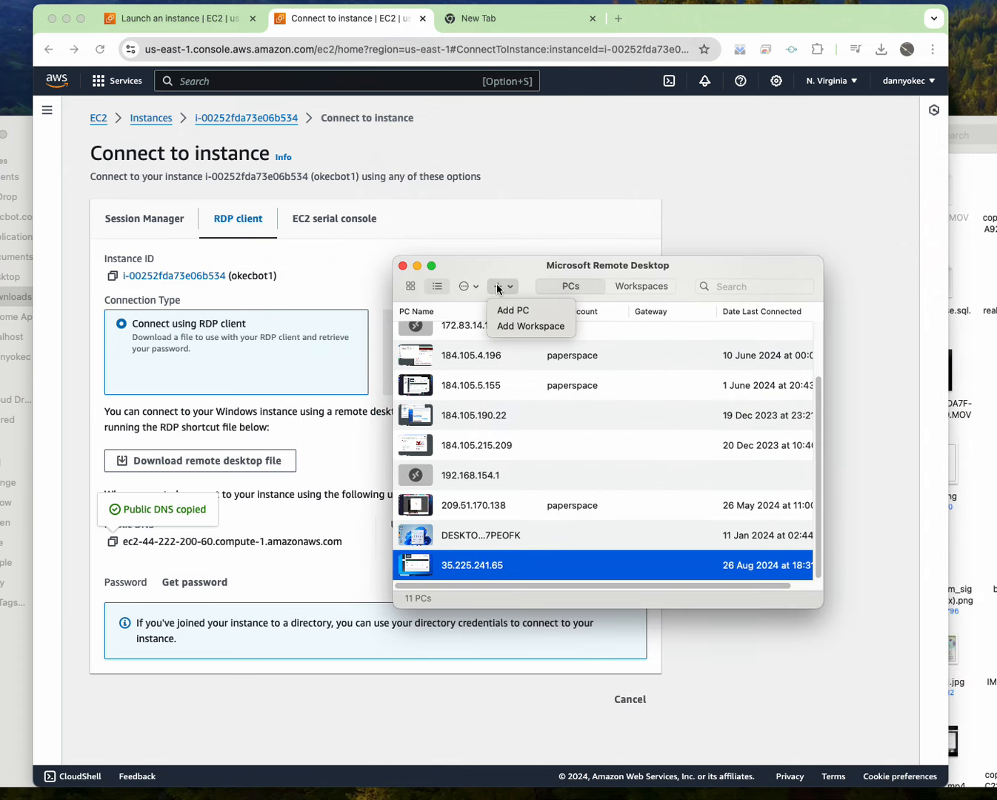
pyautogui.click(510, 310)
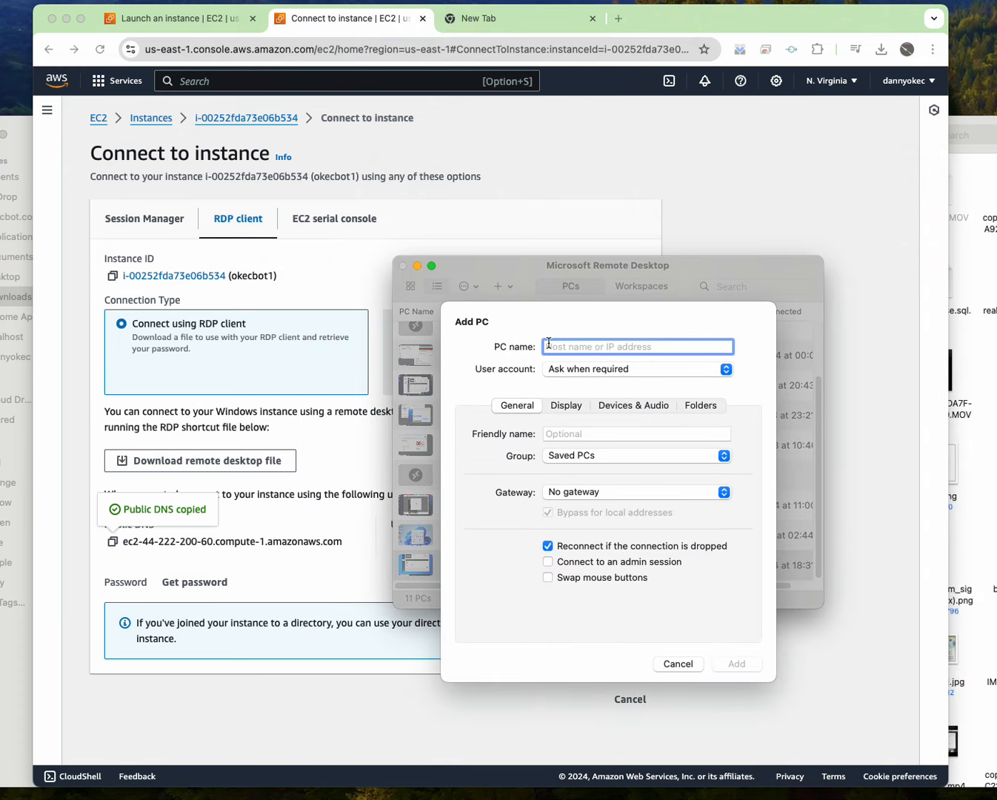
pyautogui.press('super+v')
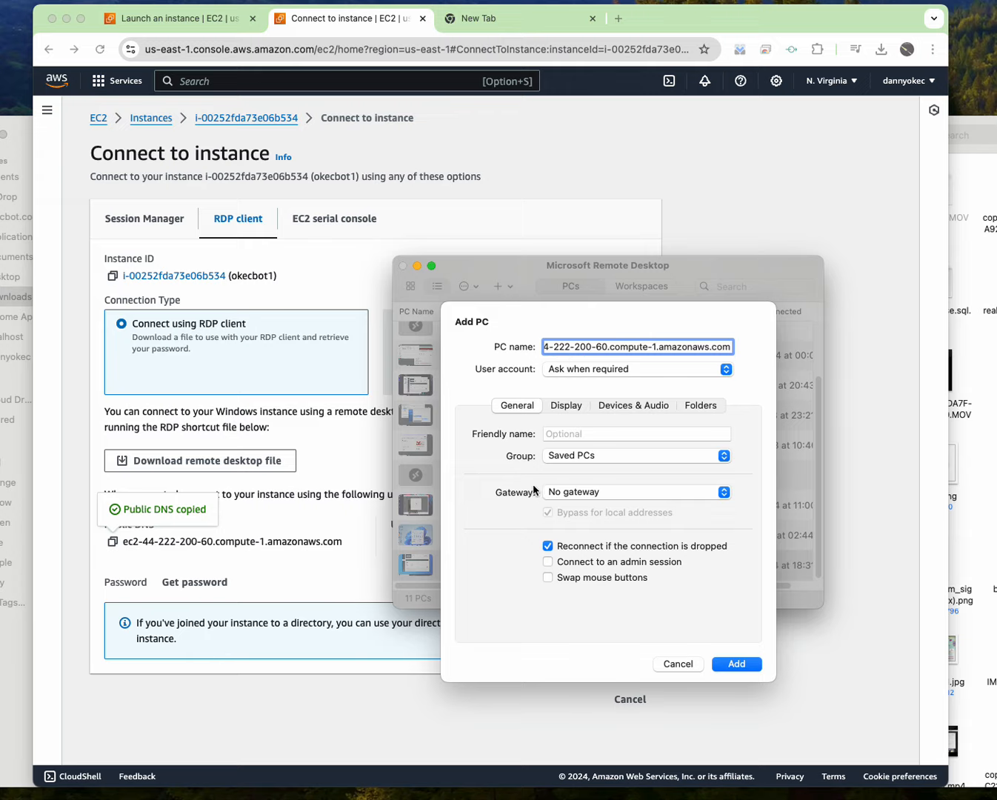
# Return to the browser, decrypt the Windows administrator password with the okecbot.pem private key file, and copy the password.
pyautogui.click(260, 583)
pyautogui.click(212, 591)
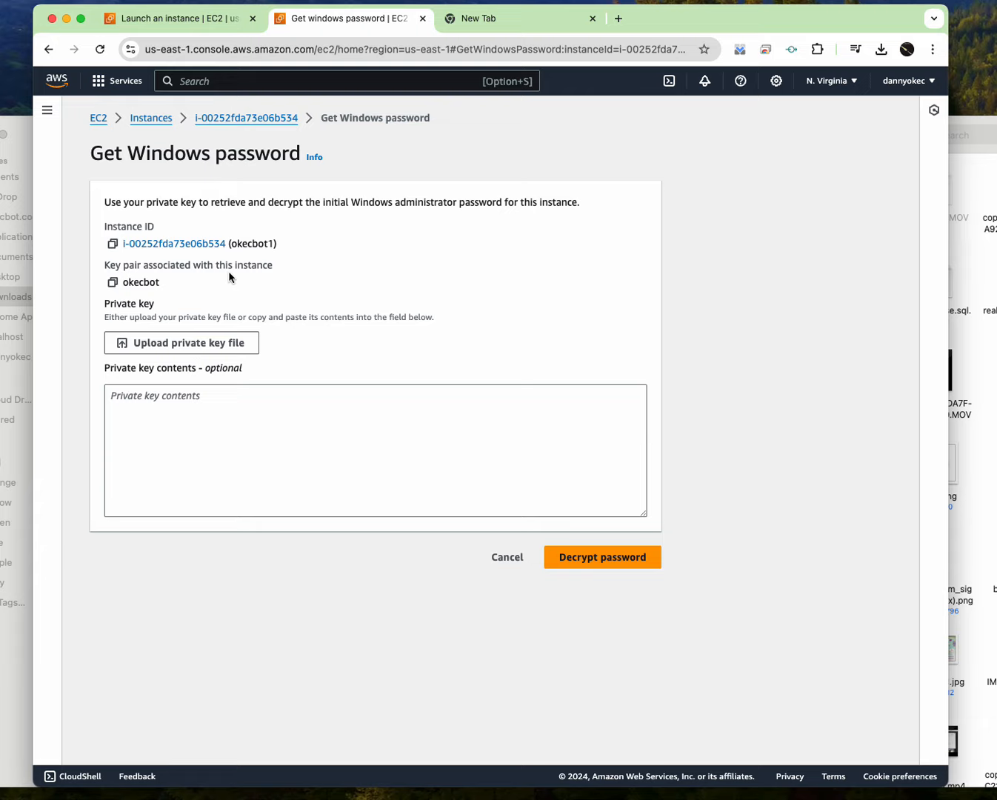
pyautogui.click(198, 350)
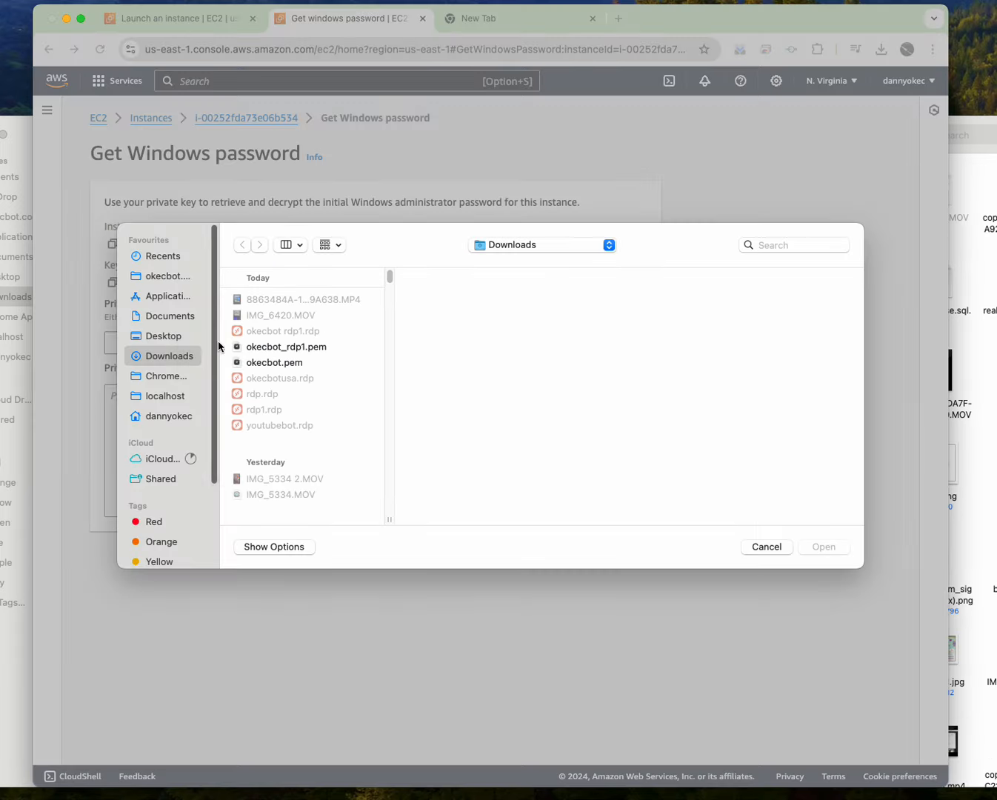
pyautogui.click(297, 364)
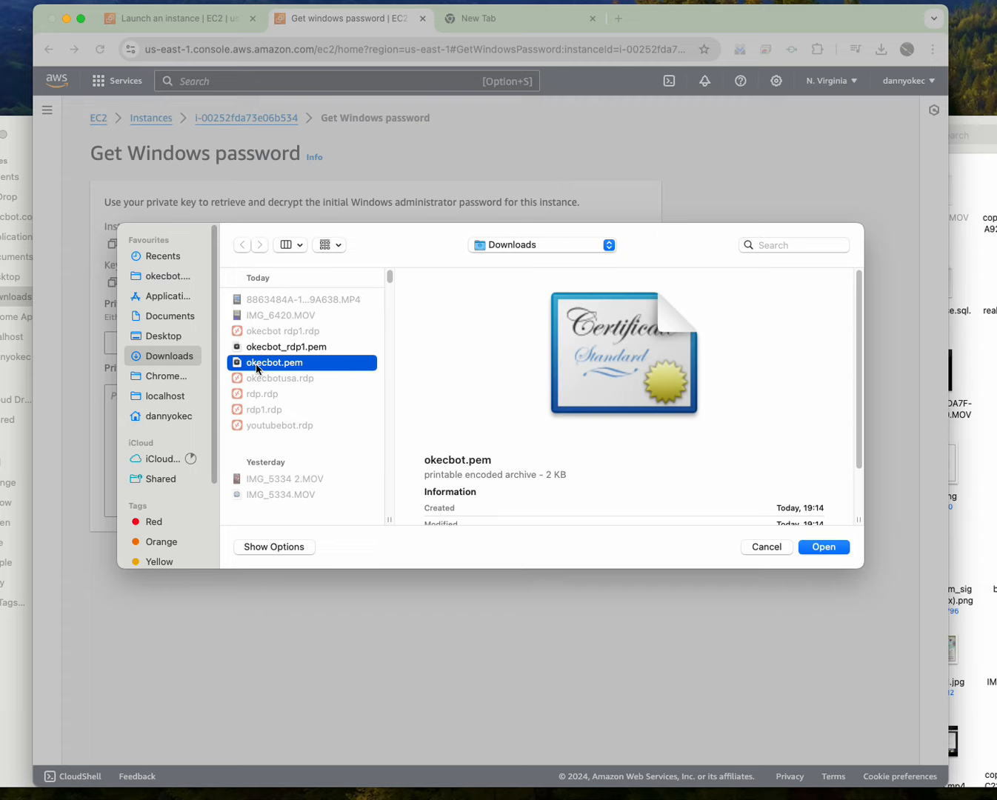
pyautogui.click(835, 551)
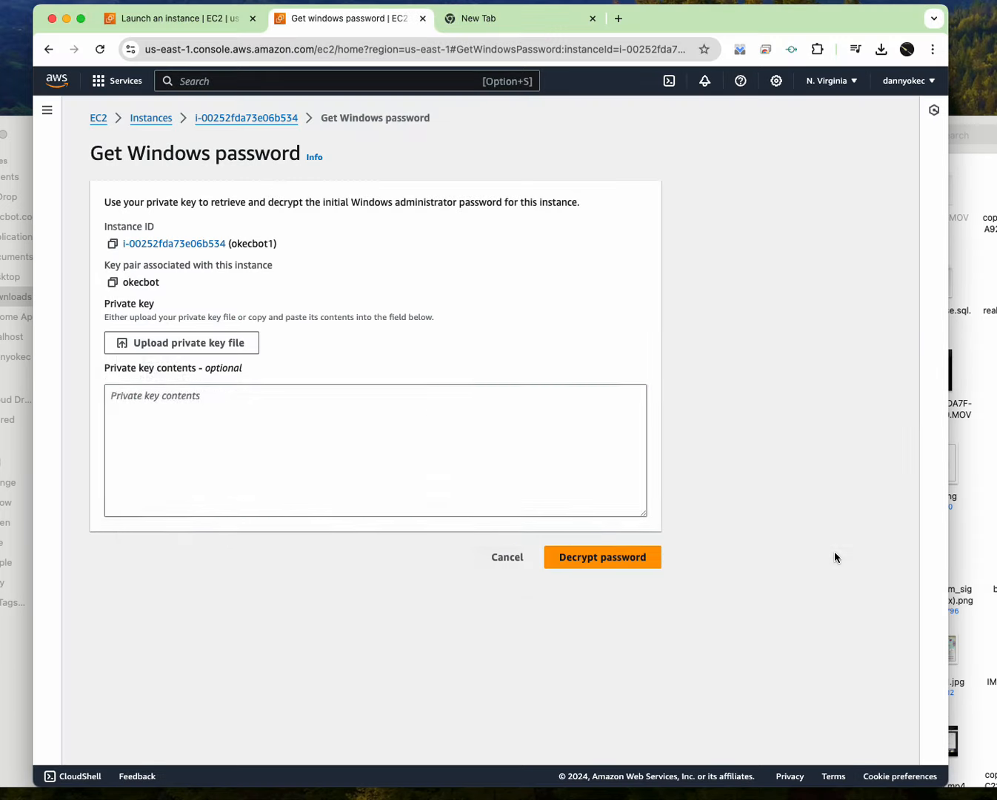
pyautogui.click(633, 593)
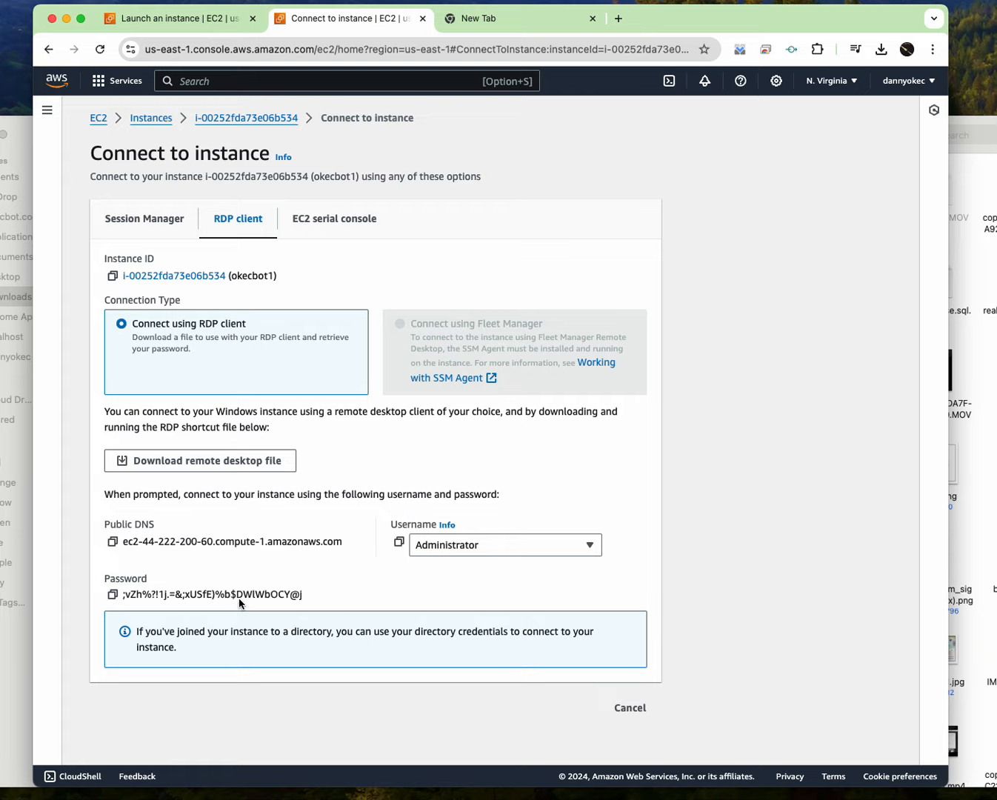
pyautogui.click(112, 594)
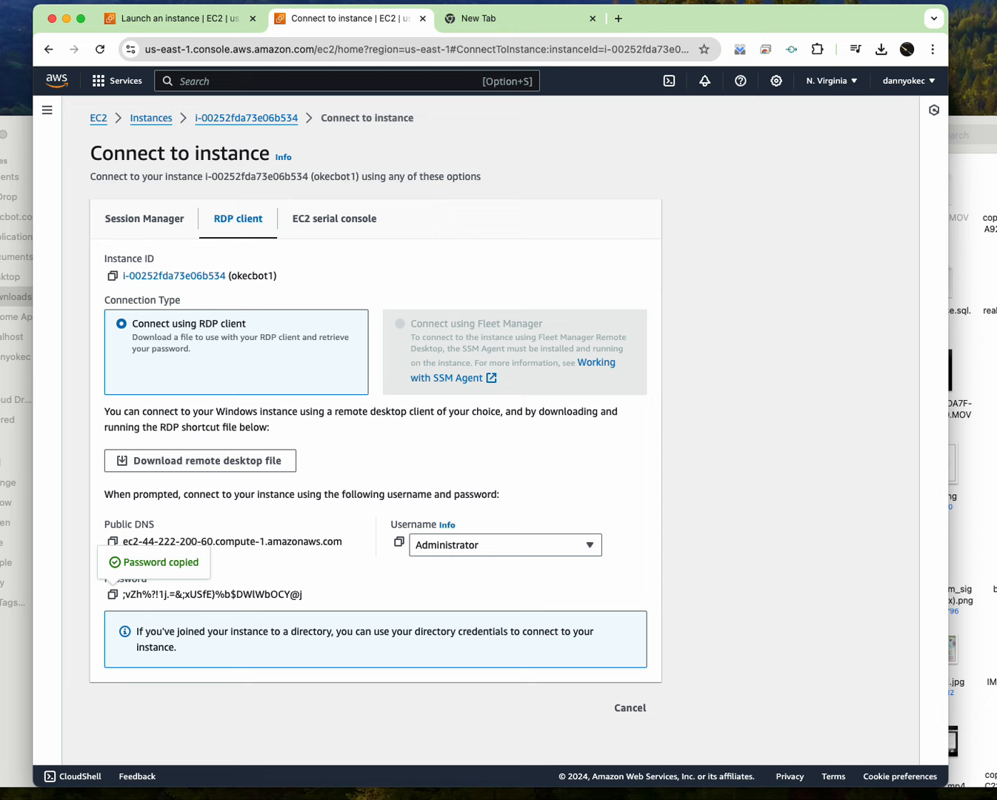
# Switch back to Microsoft Remote Desktop and add the prepared PC entry to the saved PCs.
pyautogui.press('super+Tab')
pyautogui.click(743, 663)
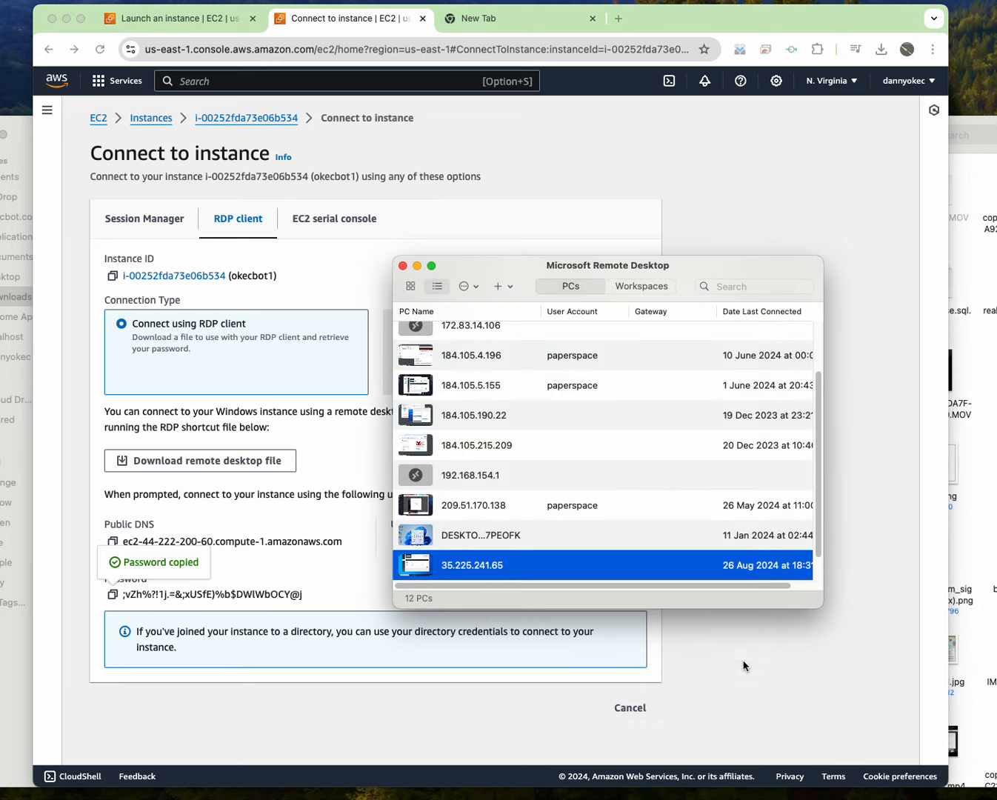
# Try to connect to the saved PC 35.225.241.65 in Microsoft Remote Desktop.
pyautogui.doubleClick(563, 570)
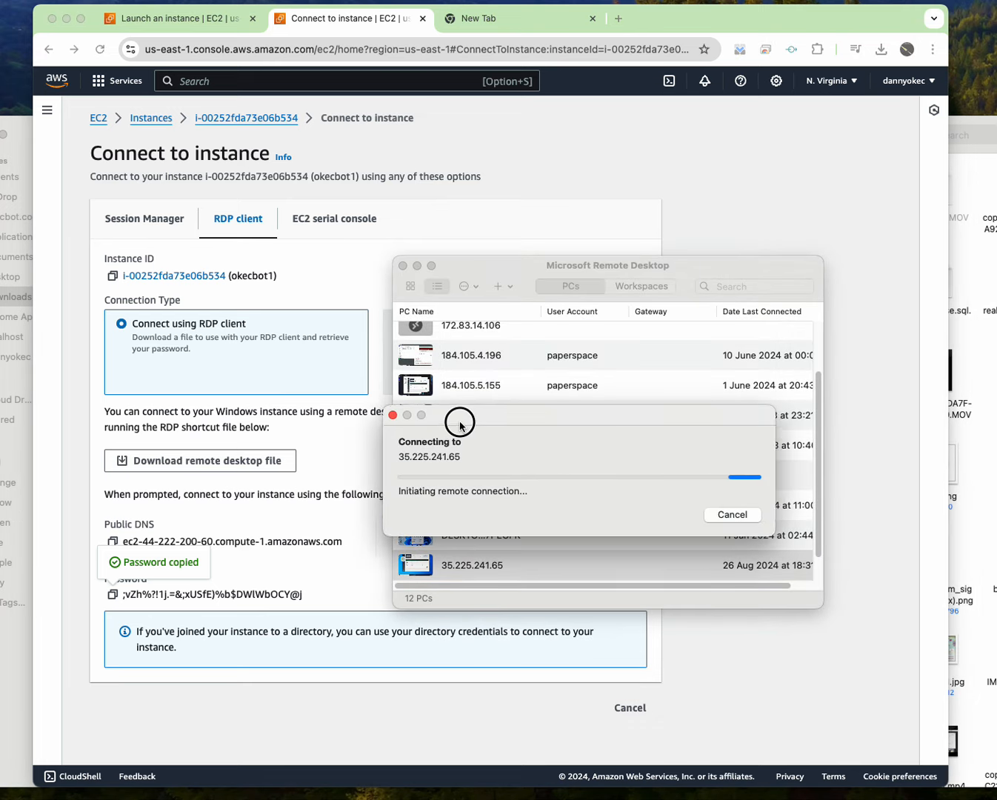
pyautogui.moveTo(460, 425); pyautogui.dragTo(402, 415)
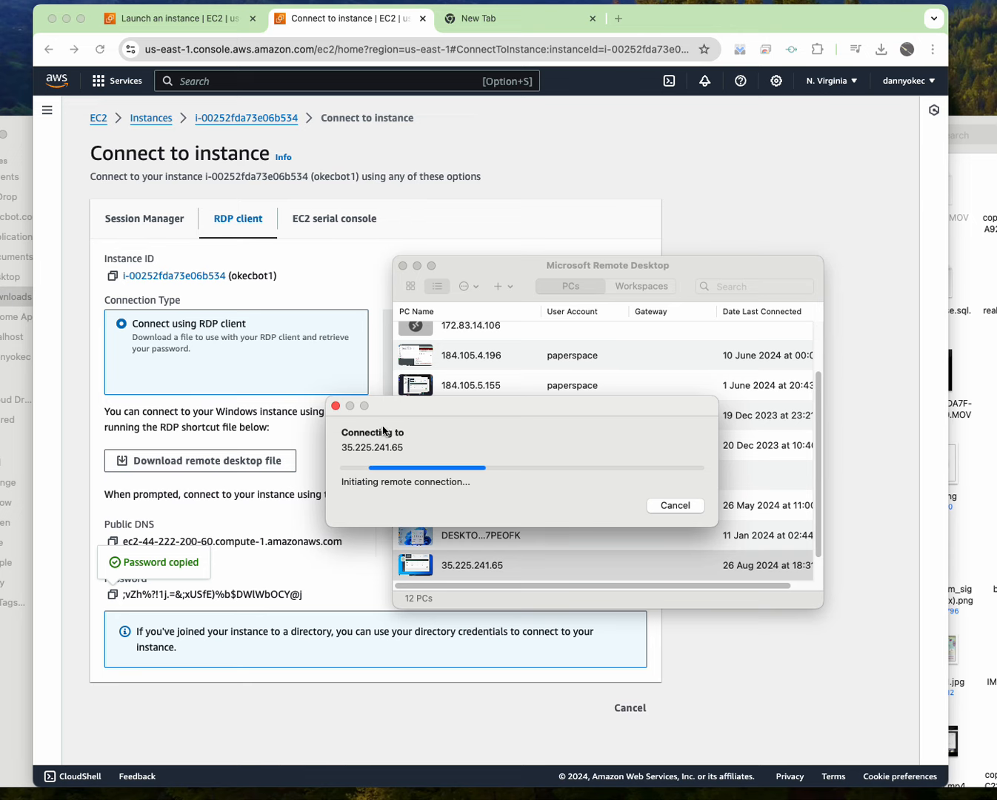
pyautogui.moveTo(518, 265); pyautogui.dragTo(649, 114)
pyautogui.moveTo(422, 398); pyautogui.dragTo(344, 301)
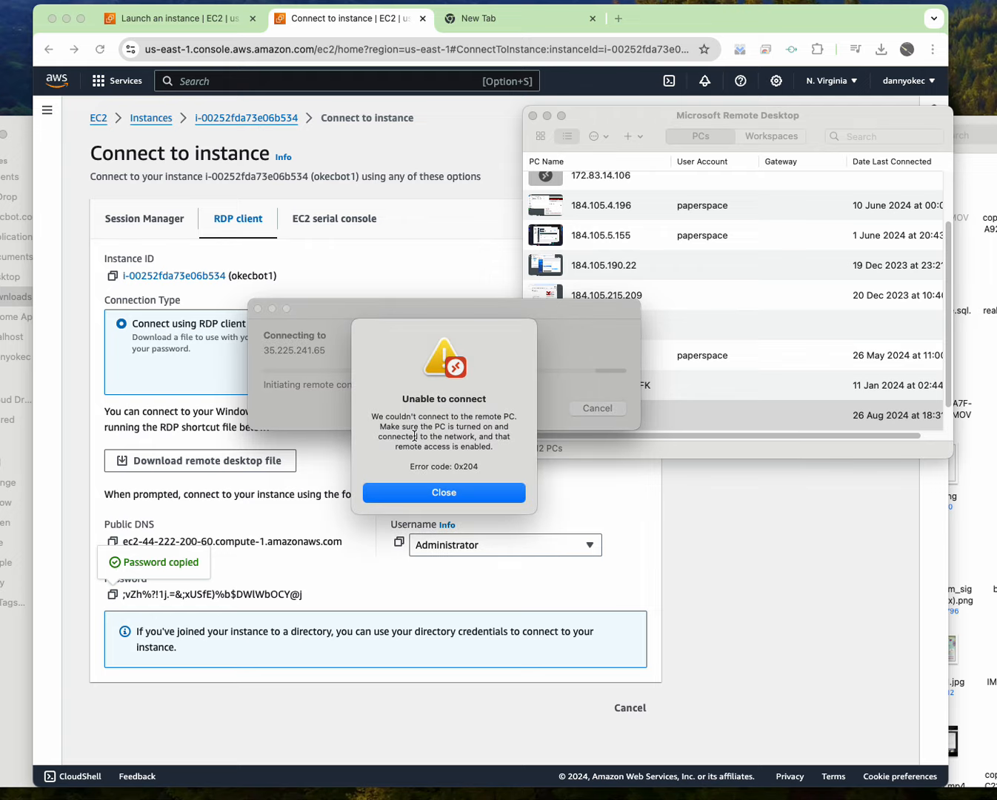
pyautogui.click(437, 492)
# Return to the okecbot1 instance details in the browser, refresh them, and look through the available instance actions.
pyautogui.click(259, 121)
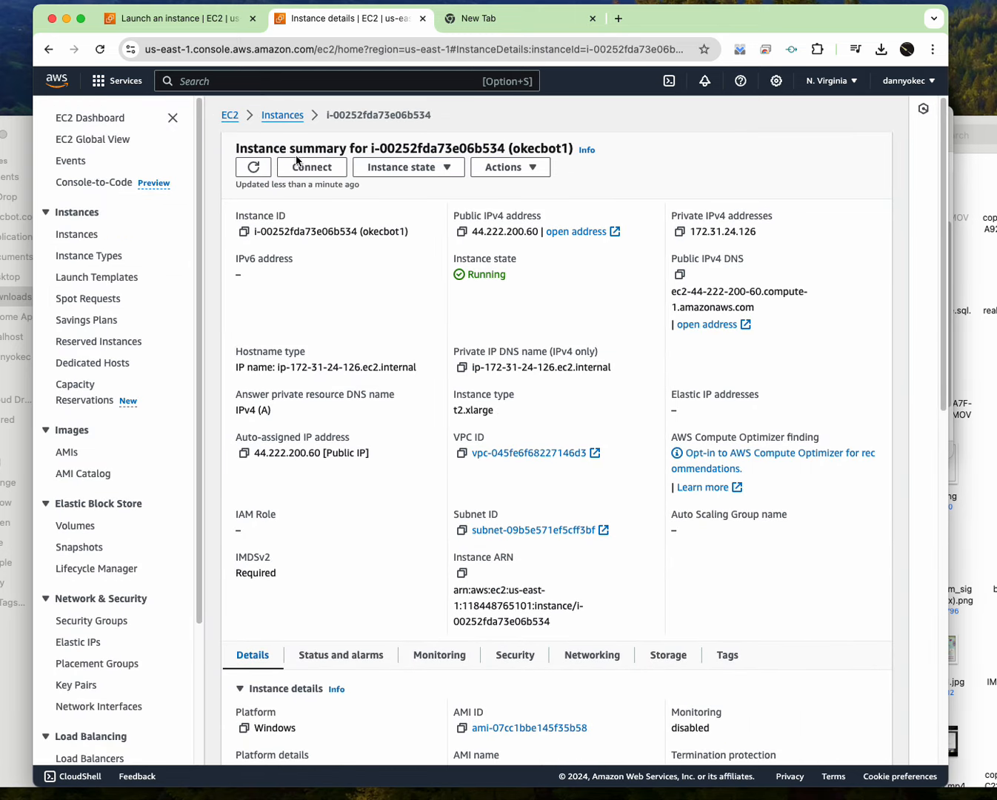
pyautogui.click(254, 170)
pyautogui.click(500, 177)
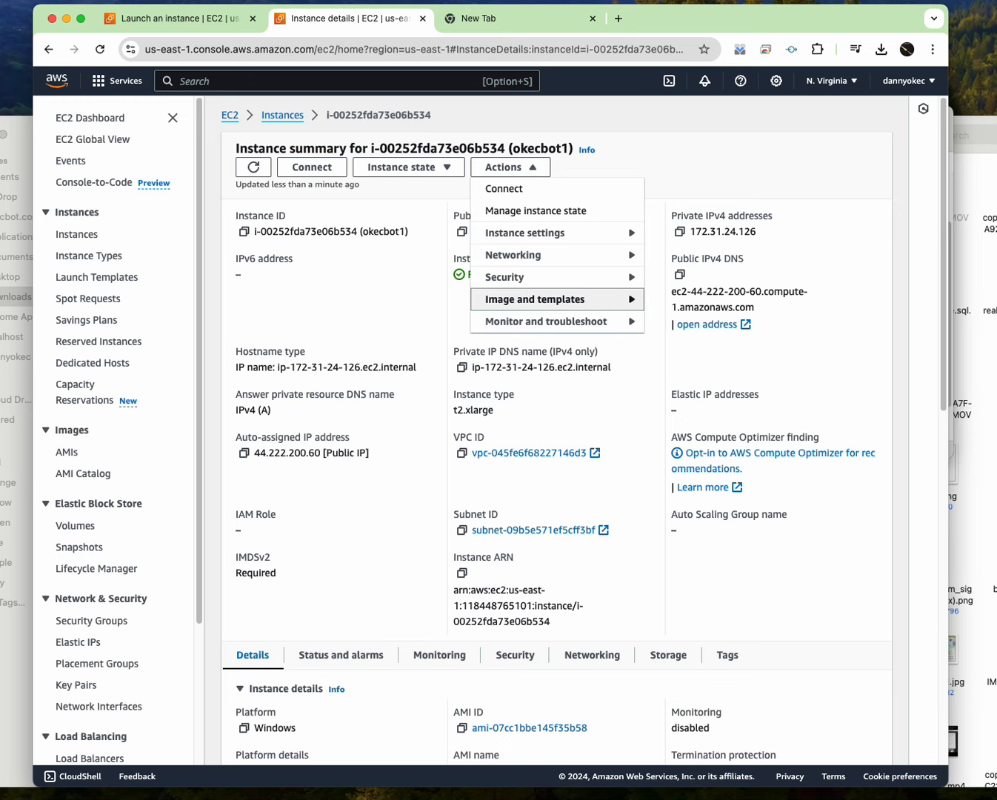
pyautogui.press('super+Tab')
pyautogui.doubleClick(666, 423)
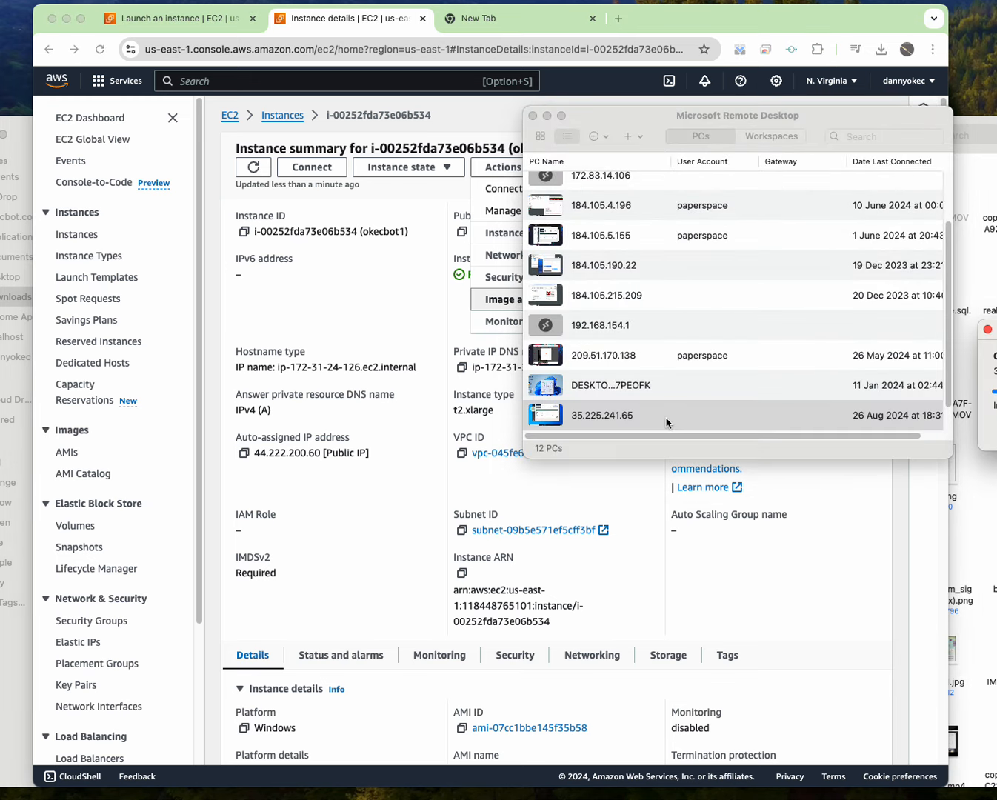
pyautogui.moveTo(996, 330); pyautogui.dragTo(281, 345)
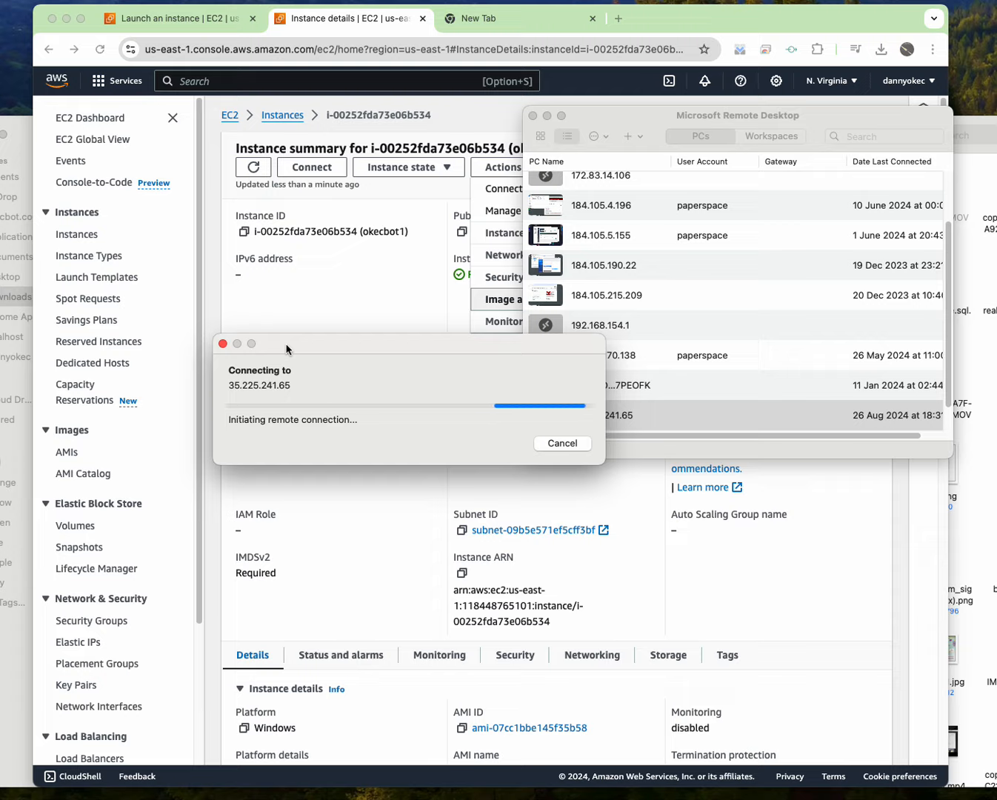
pyautogui.click(563, 444)
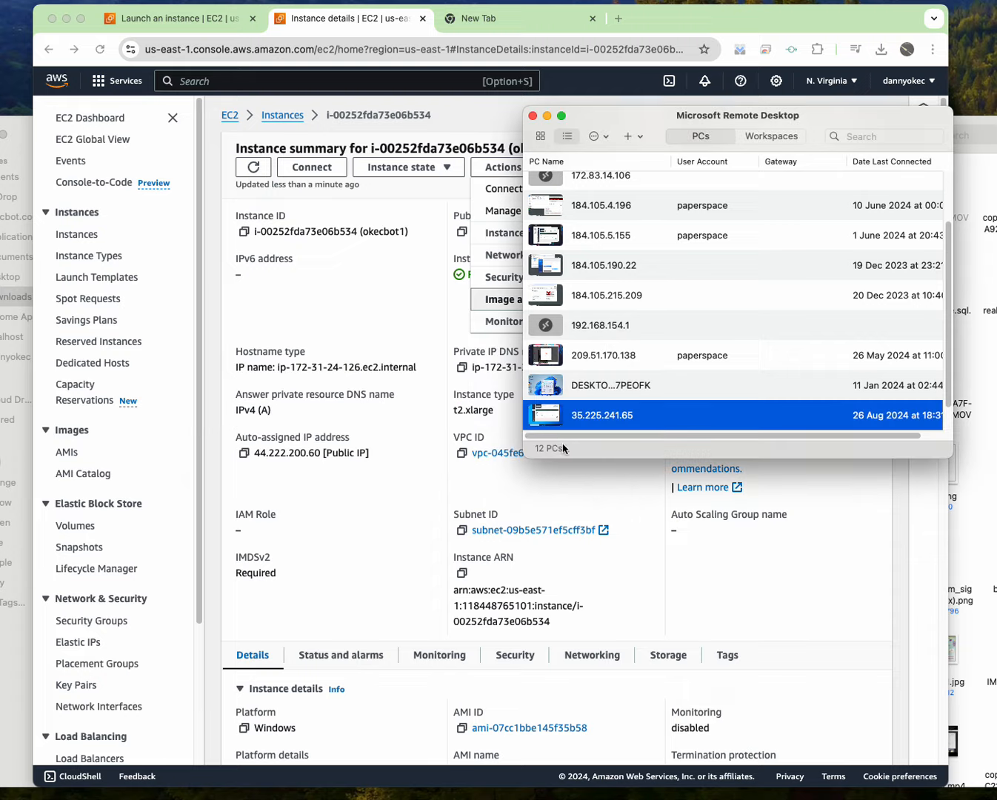
# Return to the browser and download the remote desktop file from okecbot1's RDP client connection options.
pyautogui.click(325, 238)
pyautogui.click(309, 167)
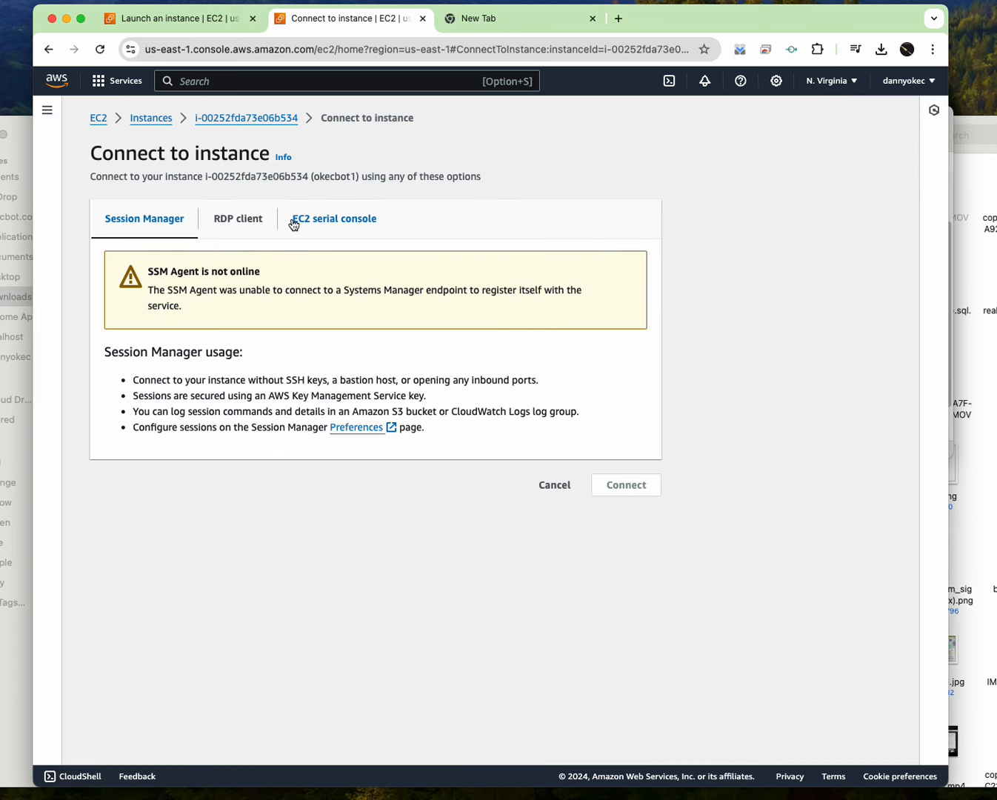
pyautogui.click(260, 220)
pyautogui.click(223, 461)
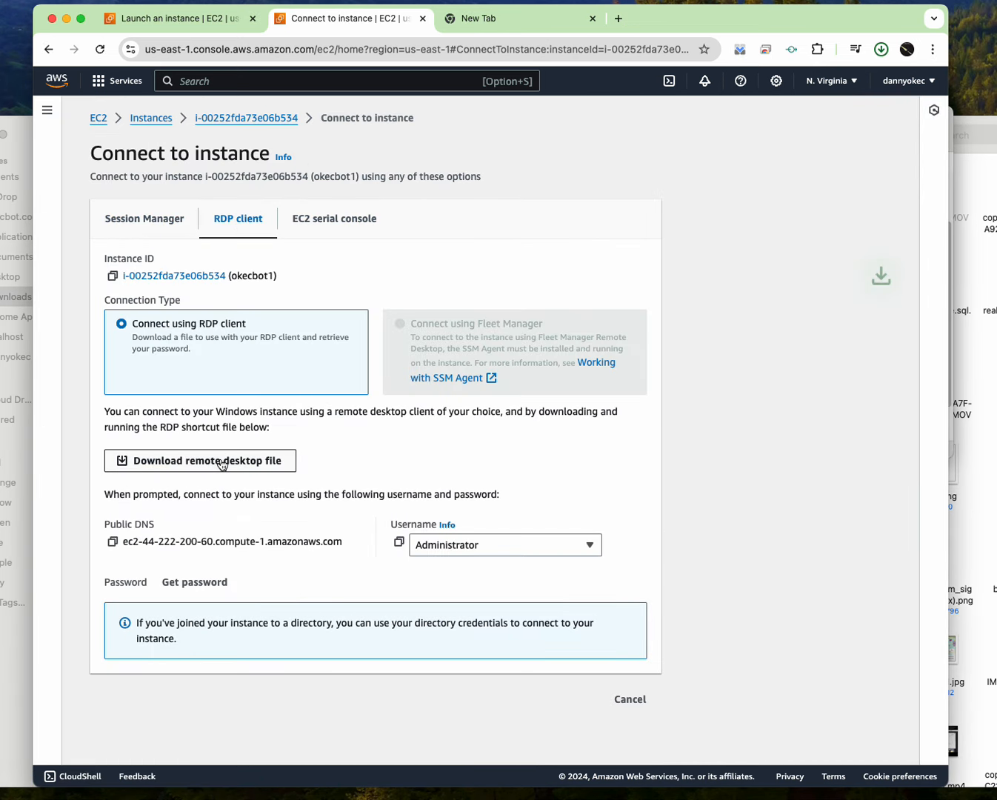
# Switch to the Downloads folder, open okecbot1.rdp in Microsoft Remote Desktop, and cancel its account prompt.
pyautogui.click(843, 83)
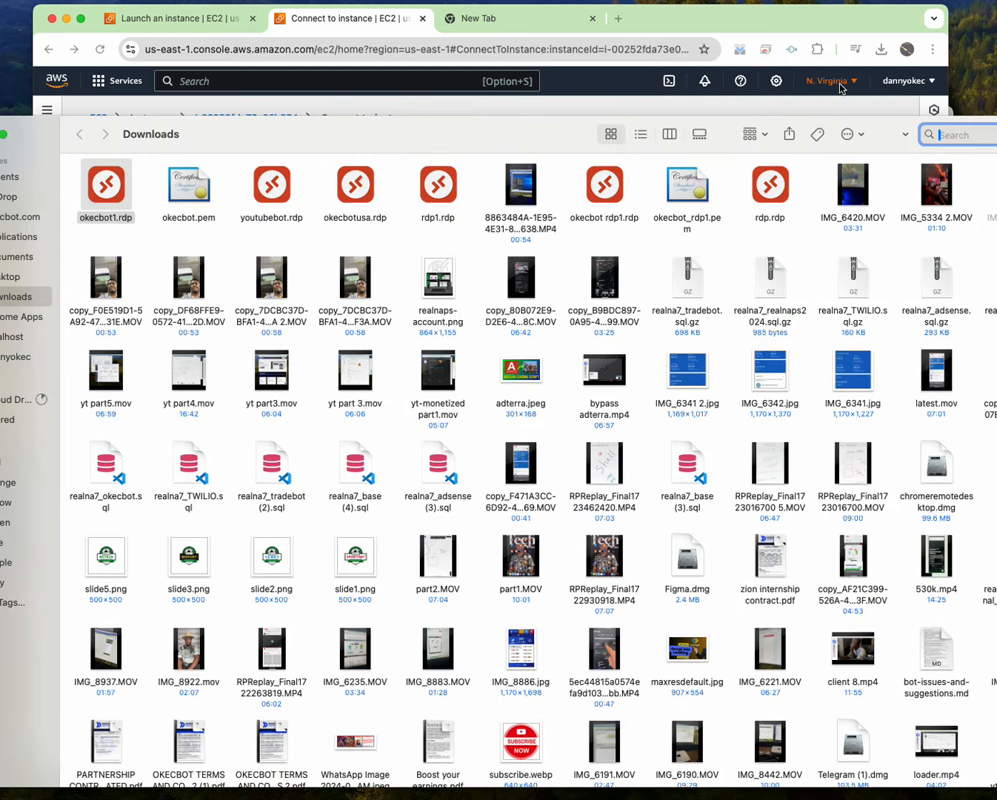
pyautogui.doubleClick(105, 184)
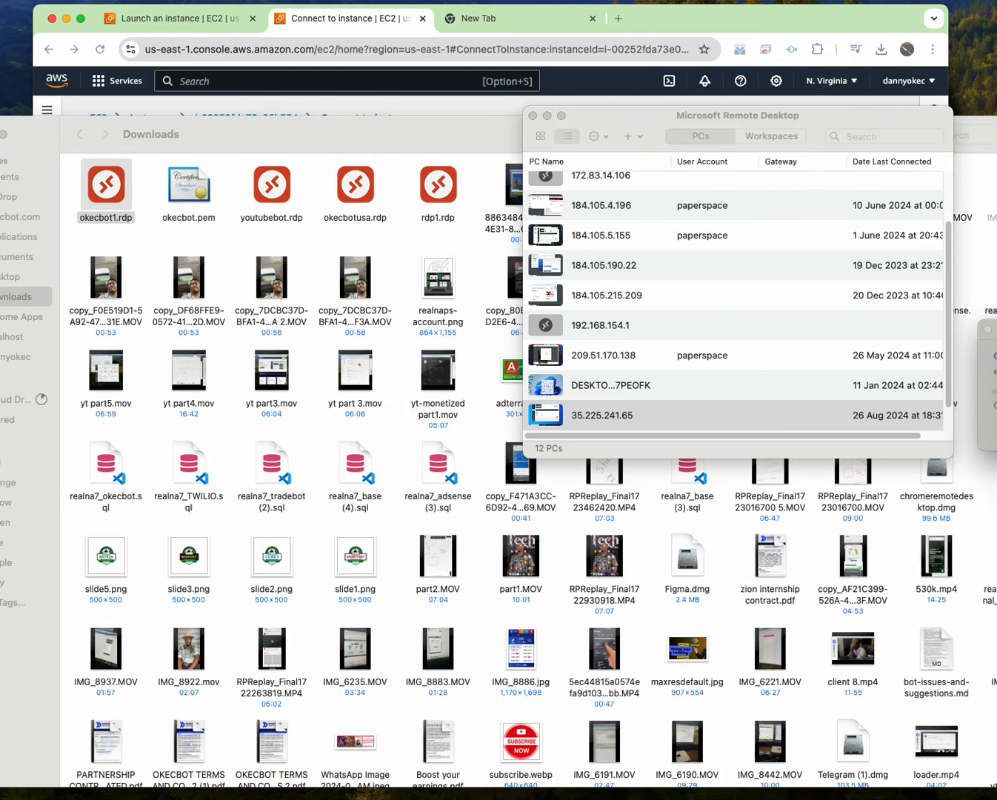
pyautogui.click(663, 413)
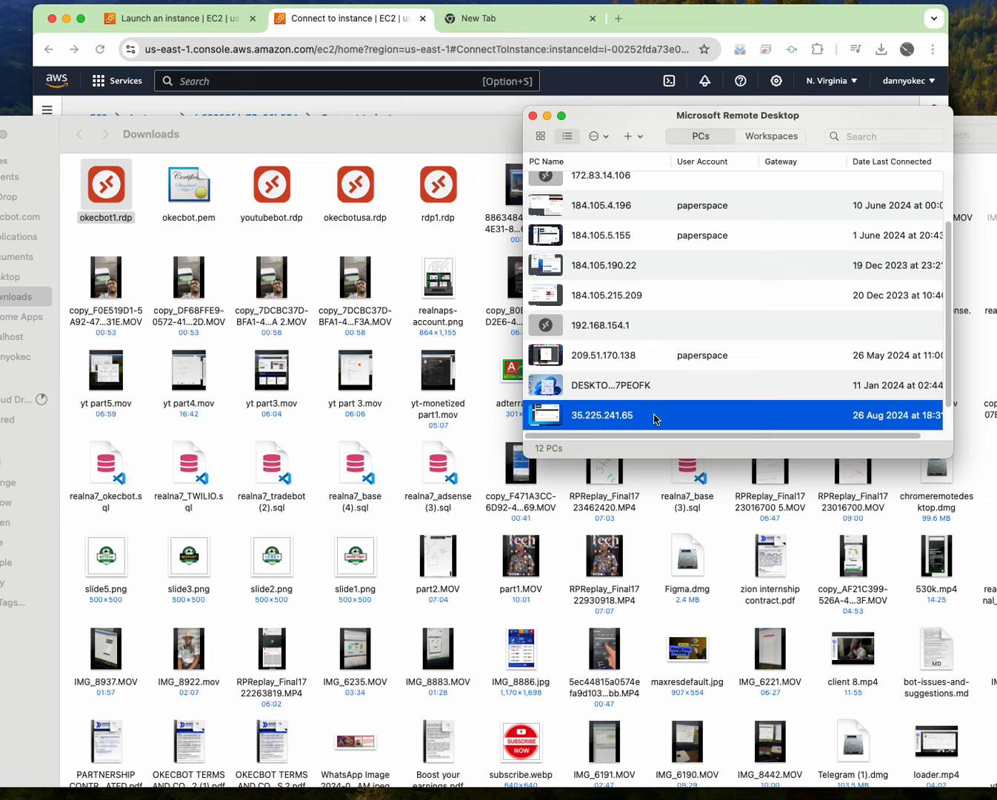
pyautogui.scroll(-1, 656, 419)
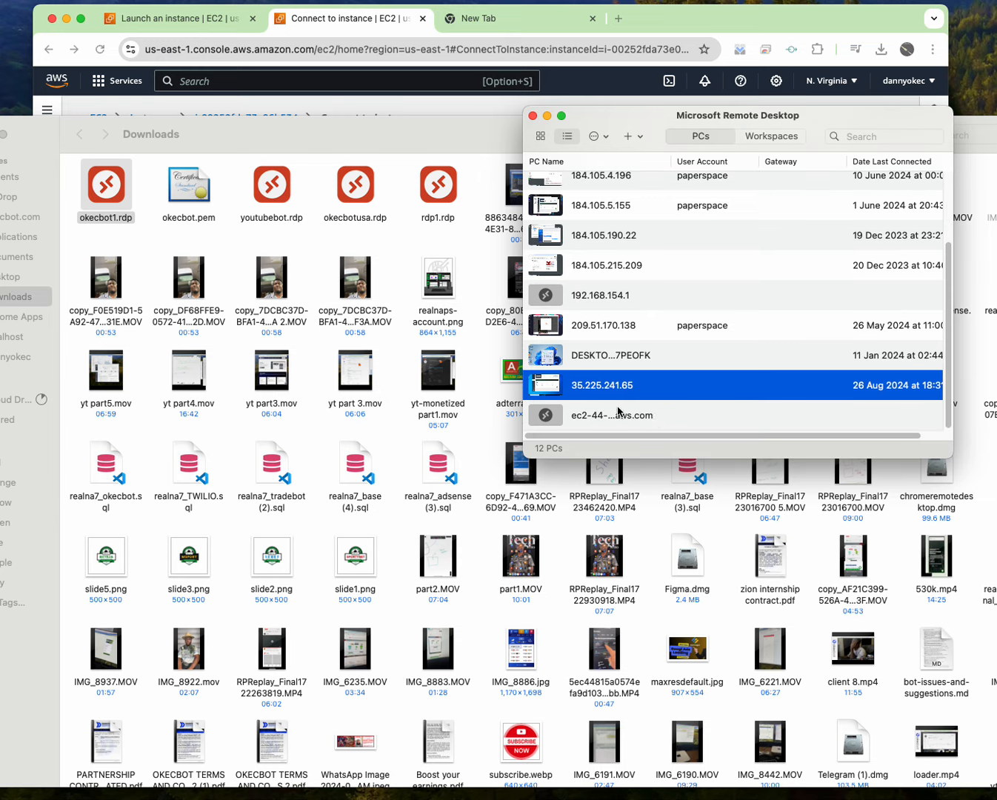
pyautogui.click(644, 416)
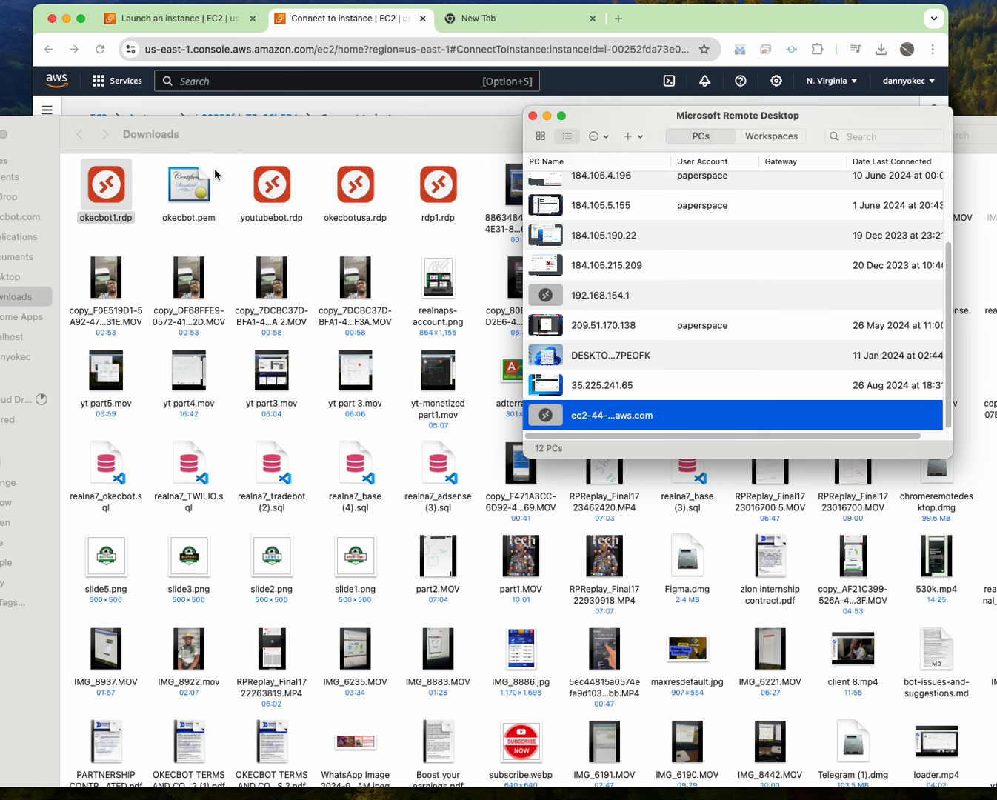
pyautogui.doubleClick(94, 190)
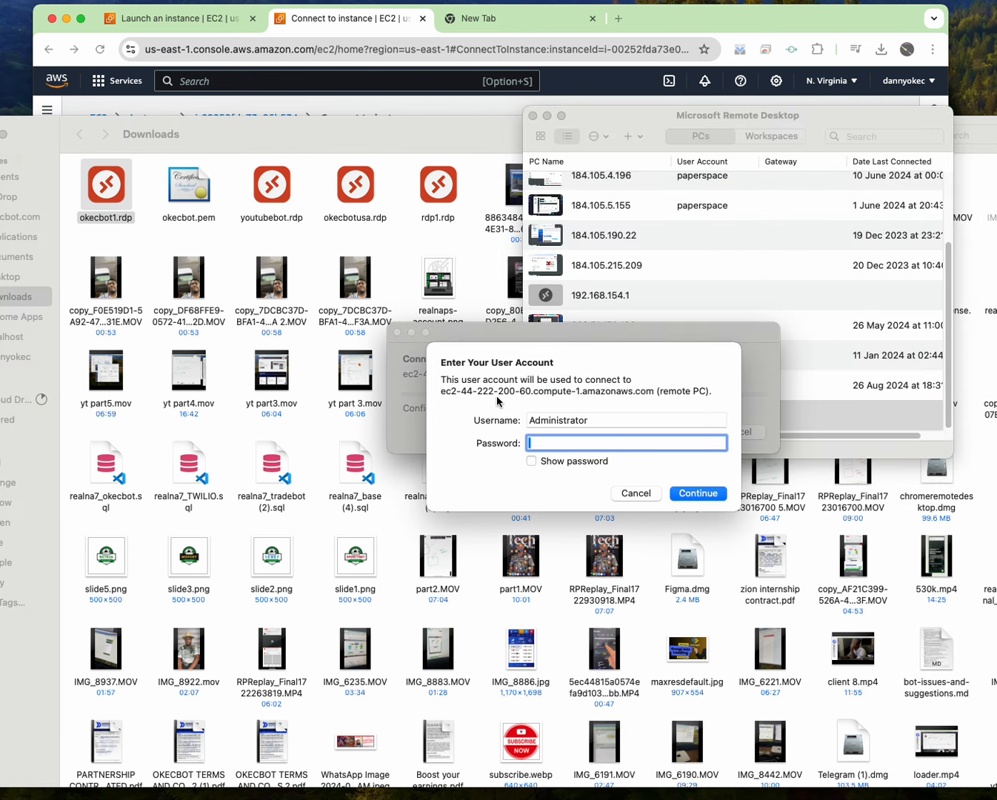
pyautogui.click(636, 493)
# Try the connection again from okecbot1.rdp and from the saved ec2-44 PC entry, cancelling the account prompt.
pyautogui.scroll(3, 604, 371)
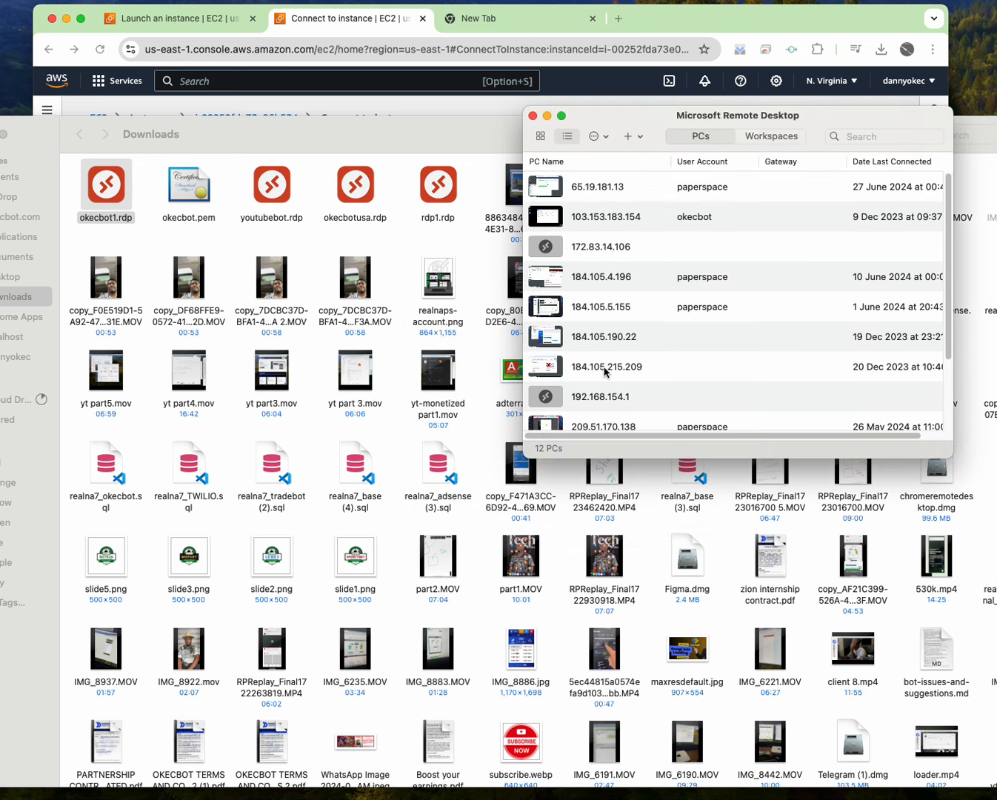
pyautogui.scroll(-3, 609, 371)
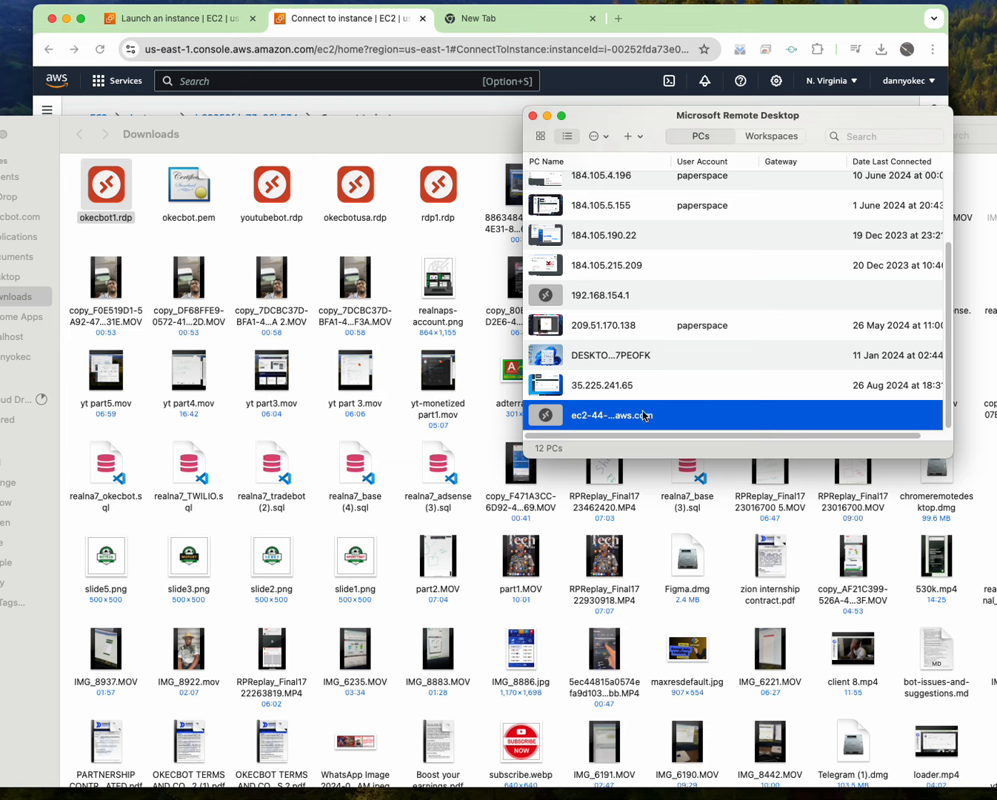
pyautogui.doubleClick(123, 207)
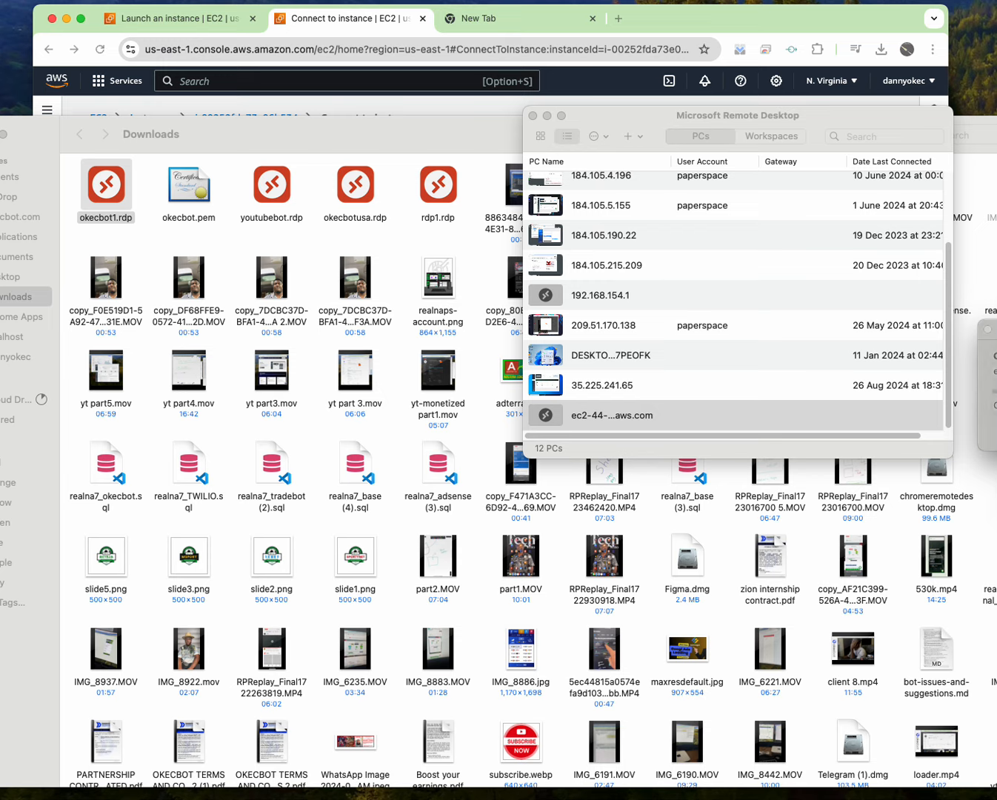
pyautogui.doubleClick(627, 425)
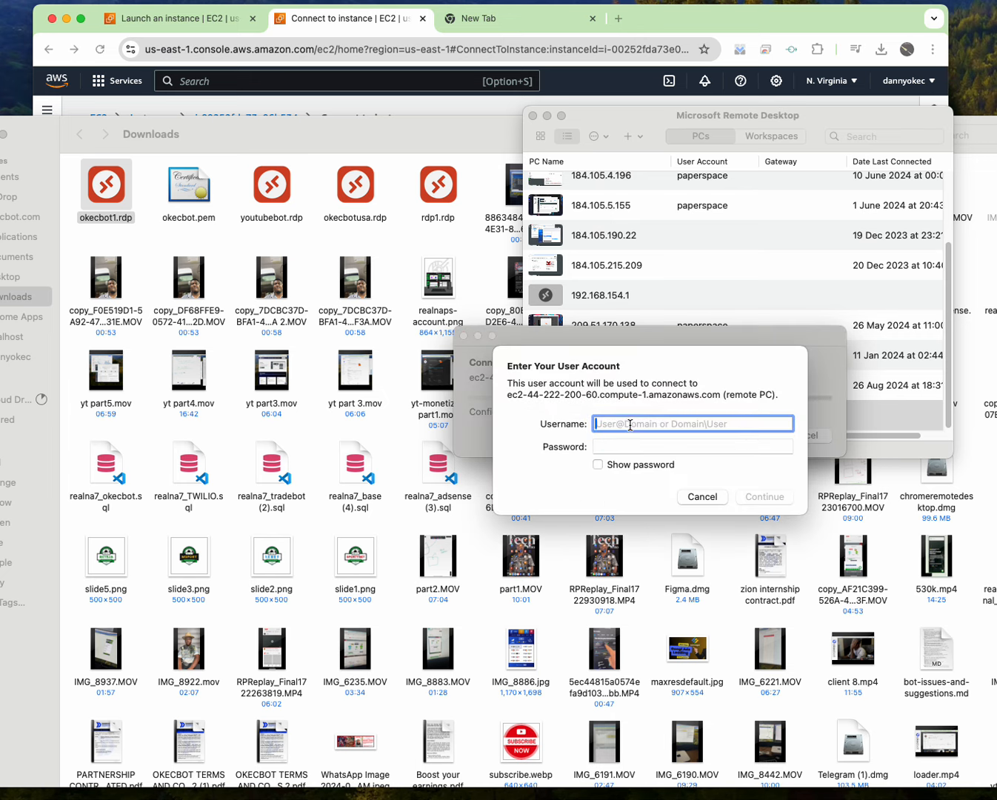
pyautogui.click(701, 497)
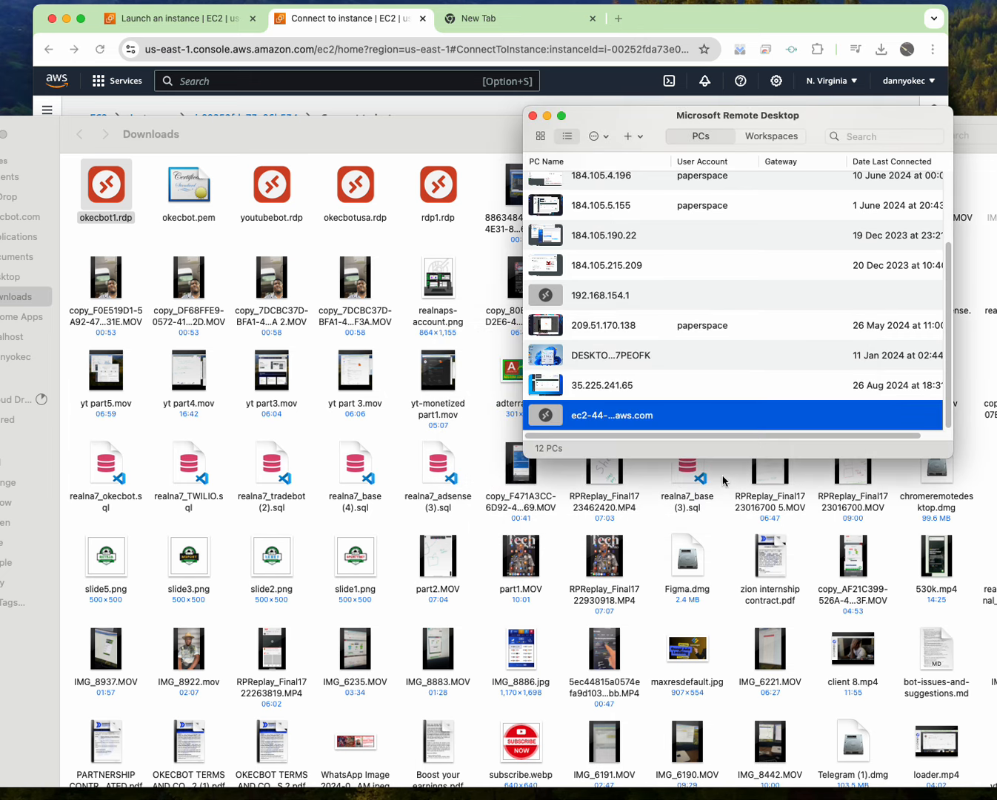
# Move the Microsoft Remote Desktop window over the AWS page and close the Downloads window.
pyautogui.doubleClick(689, 416)
pyautogui.moveTo(631, 113); pyautogui.dragTo(330, 59)
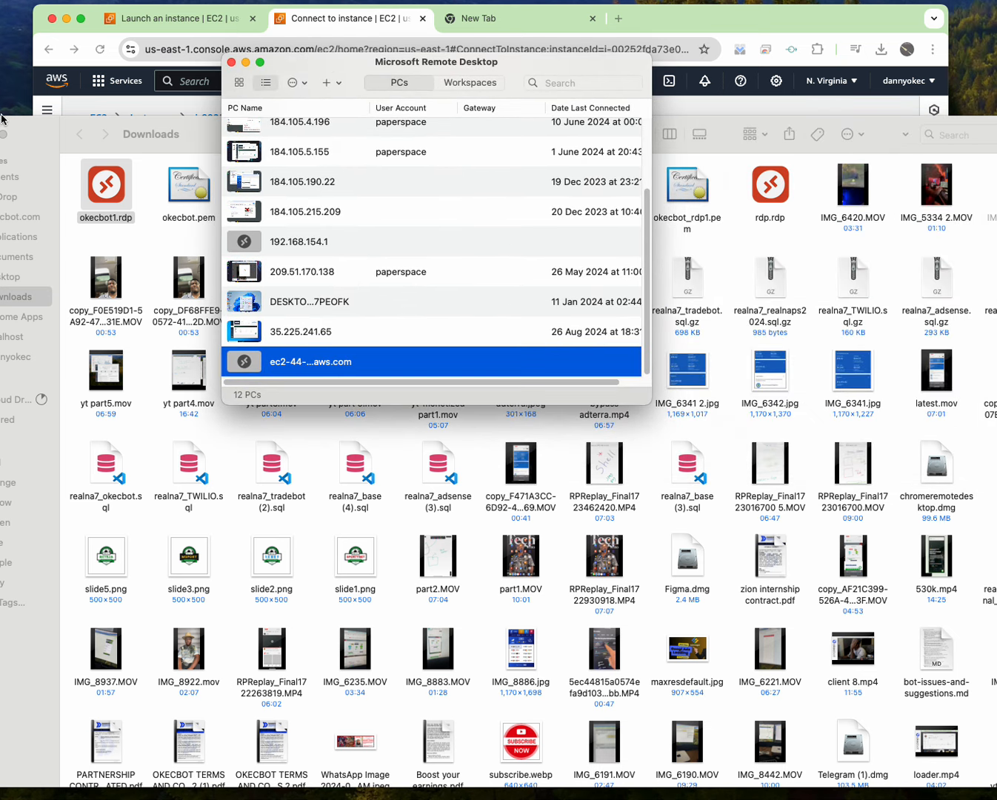
pyautogui.moveTo(21, 128); pyautogui.dragTo(74, 129)
pyautogui.click(29, 134)
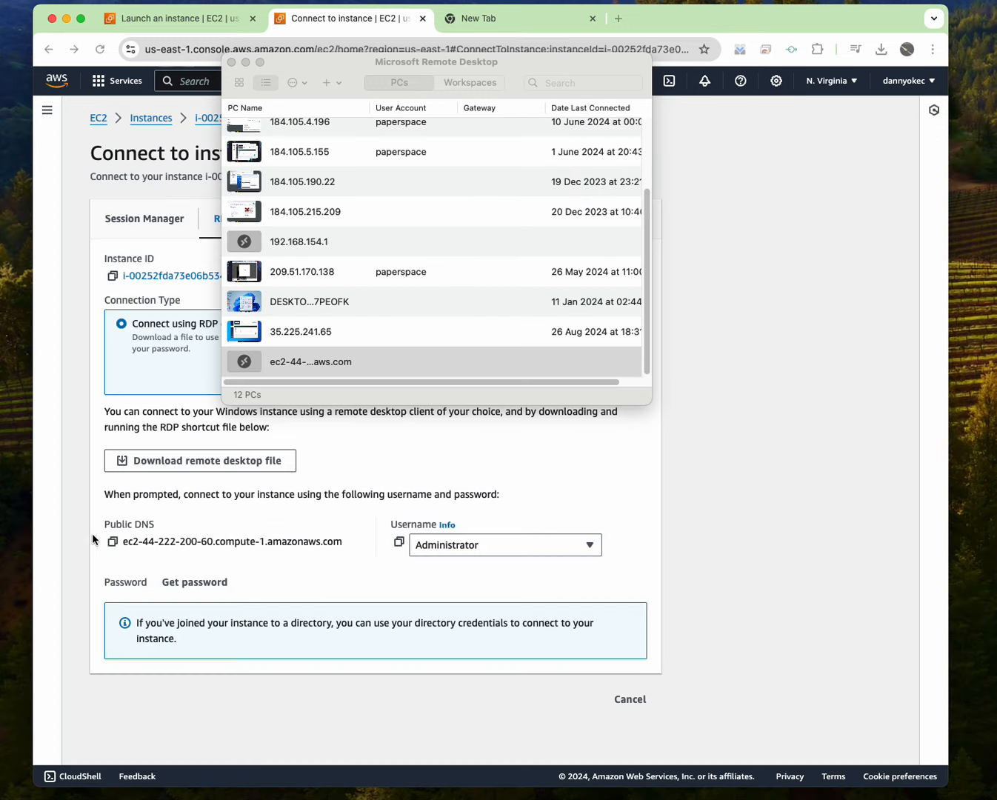
# Start a connection to the saved ec2-44 PC entry and bring its account prompt fully into view.
pyautogui.doubleClick(411, 362)
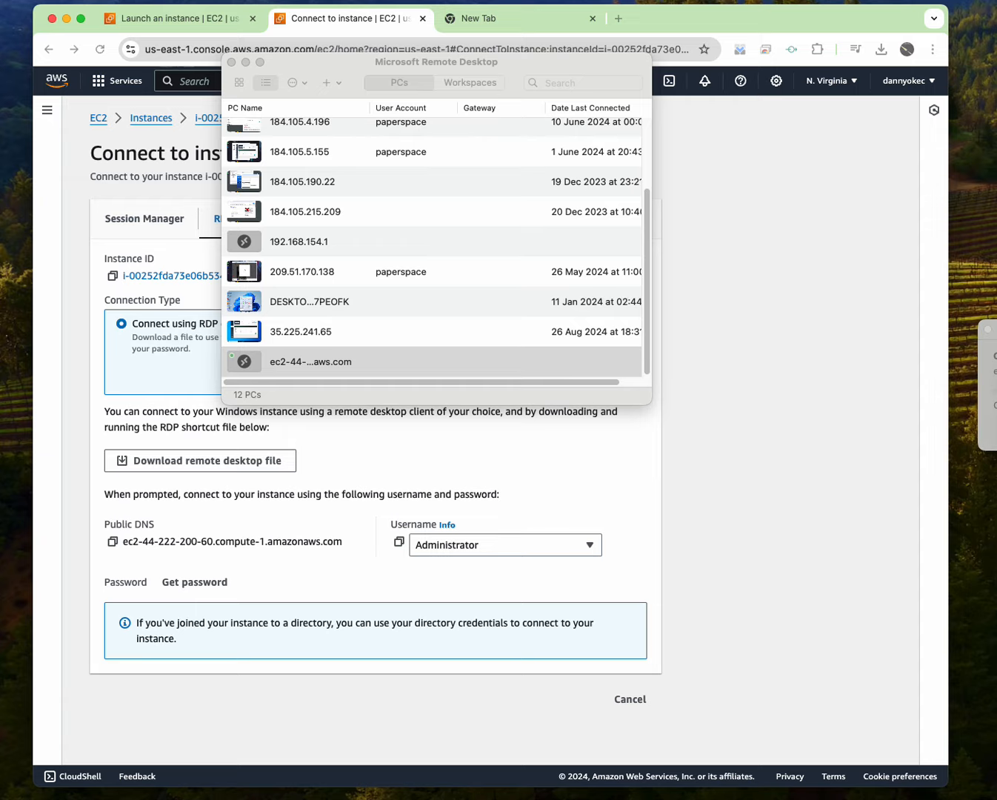
pyautogui.click(369, 365)
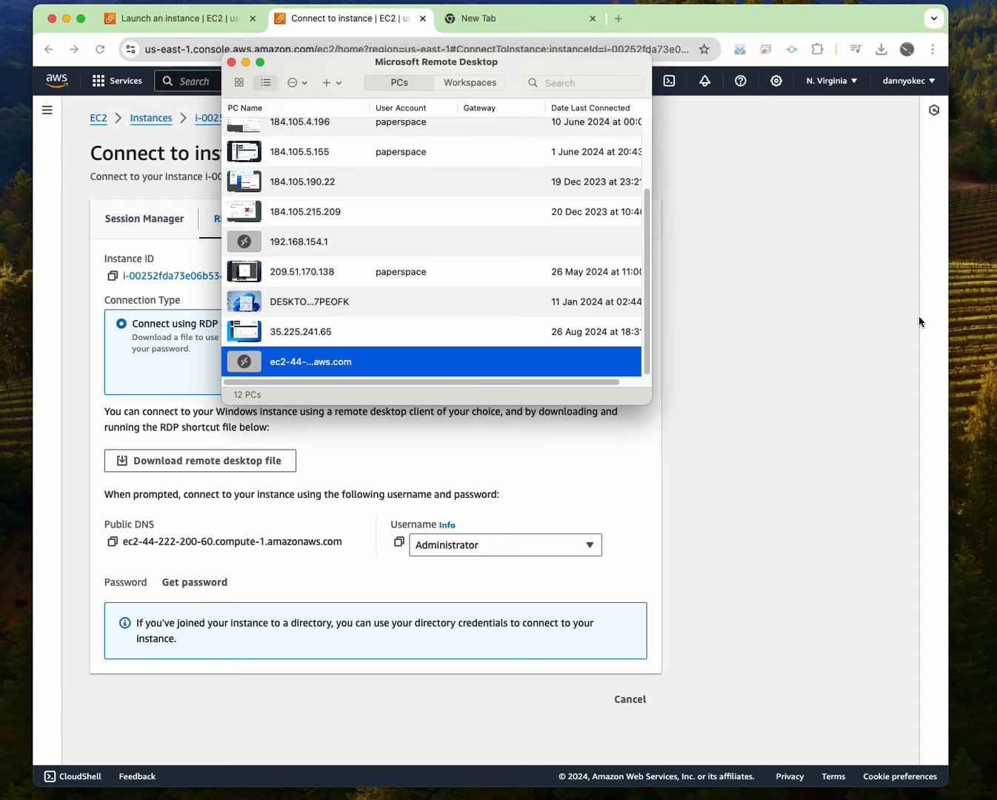
pyautogui.click(538, 334)
pyautogui.doubleClick(535, 360)
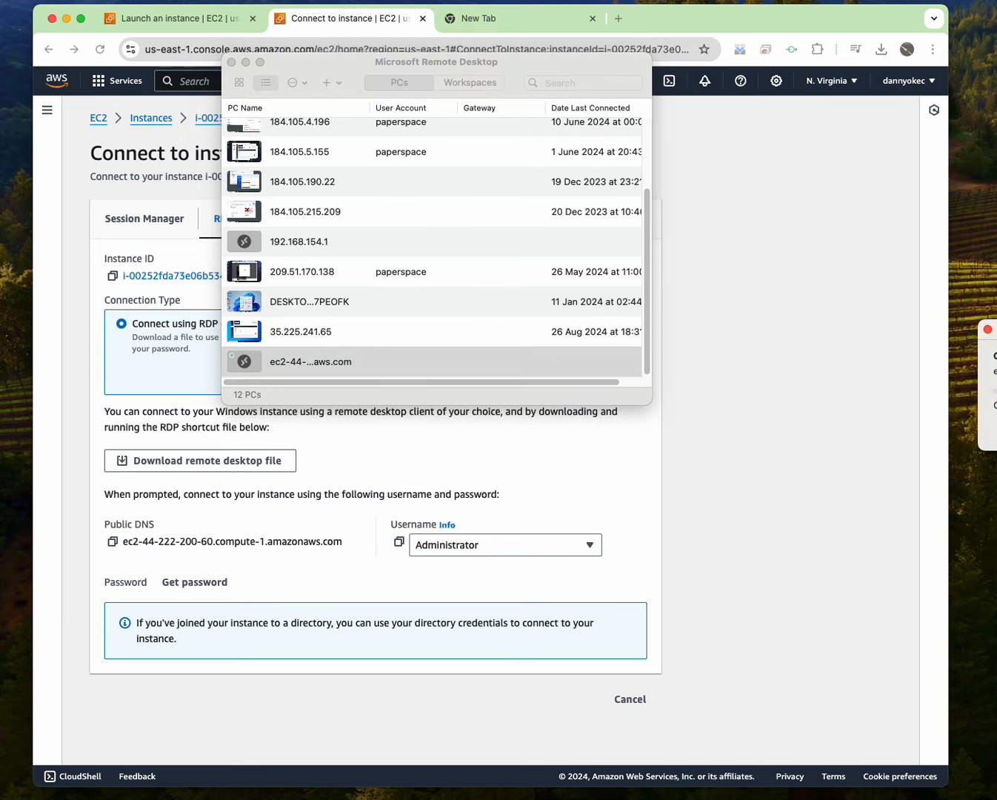
pyautogui.moveTo(995, 337); pyautogui.dragTo(272, 342)
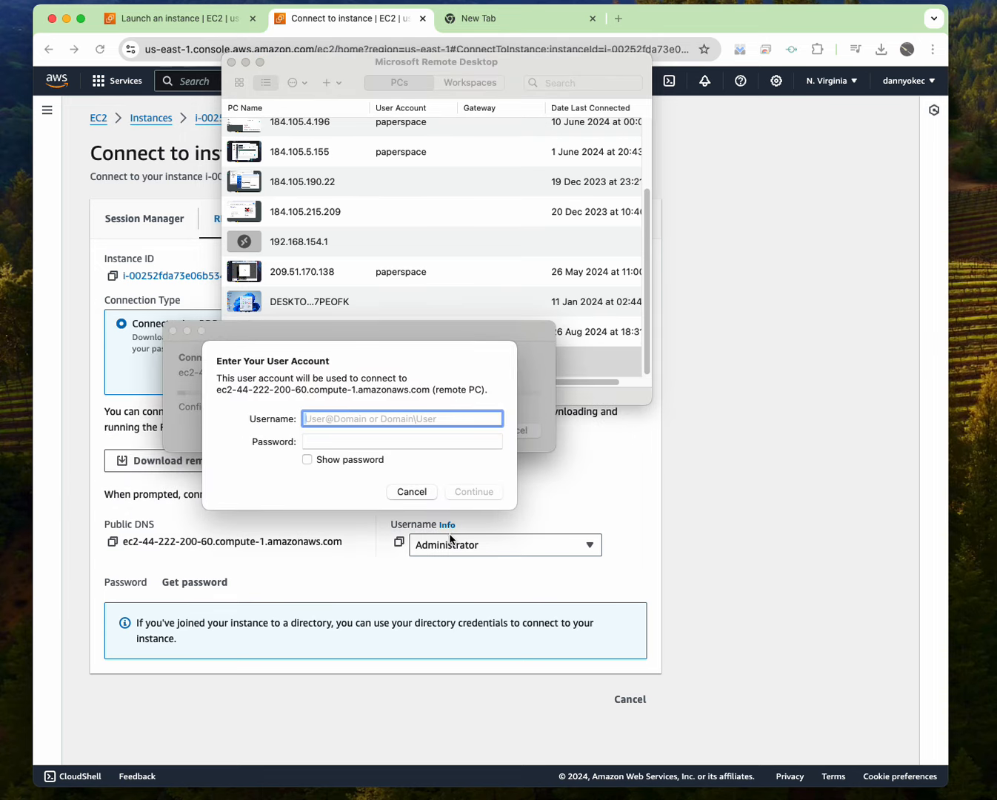
# Copy the Administrator username from the AWS connection page in the browser into the account prompt in Microsoft Remote Desktop.
pyautogui.click(400, 545)
pyautogui.click(400, 545)
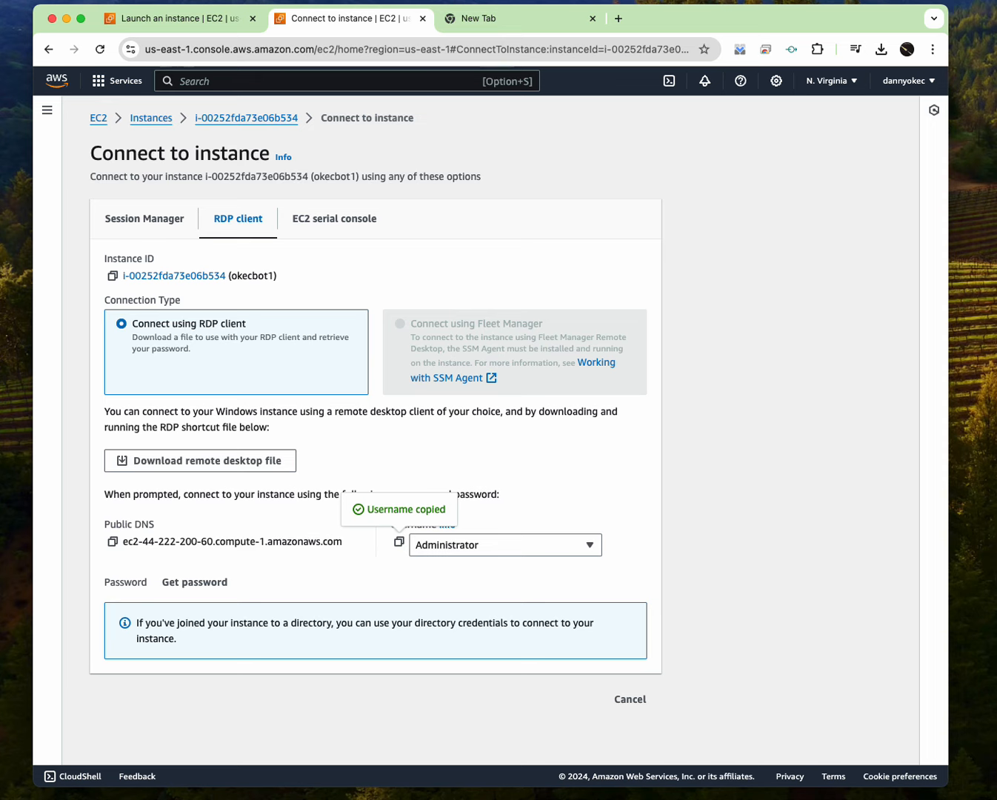
pyautogui.press('super+Tab')
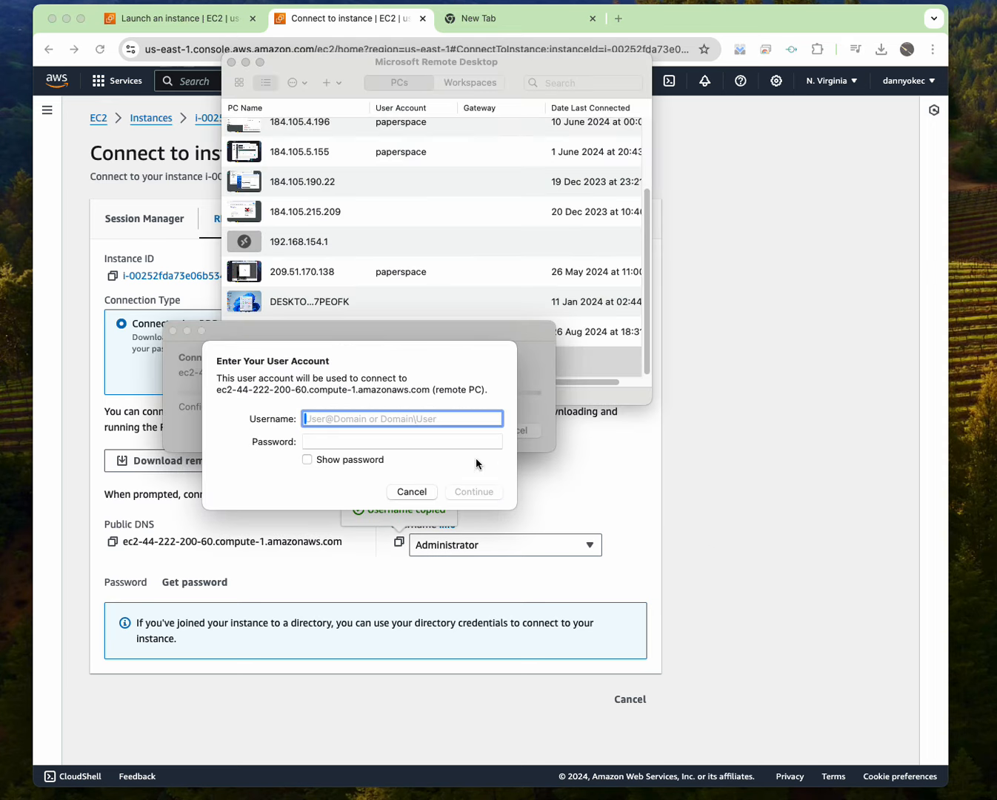
pyautogui.press('super+v')
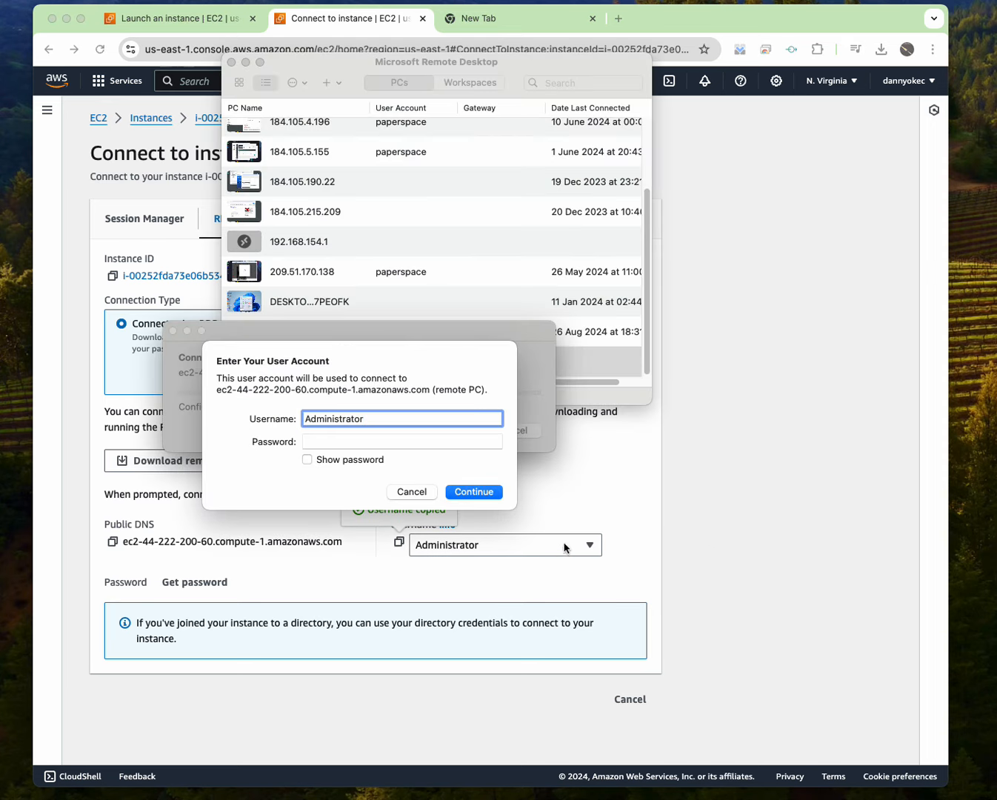
# Return to the browser and decrypt okecbot1's Windows administrator password with the private key file okecbot.pem.
pyautogui.click(172, 569)
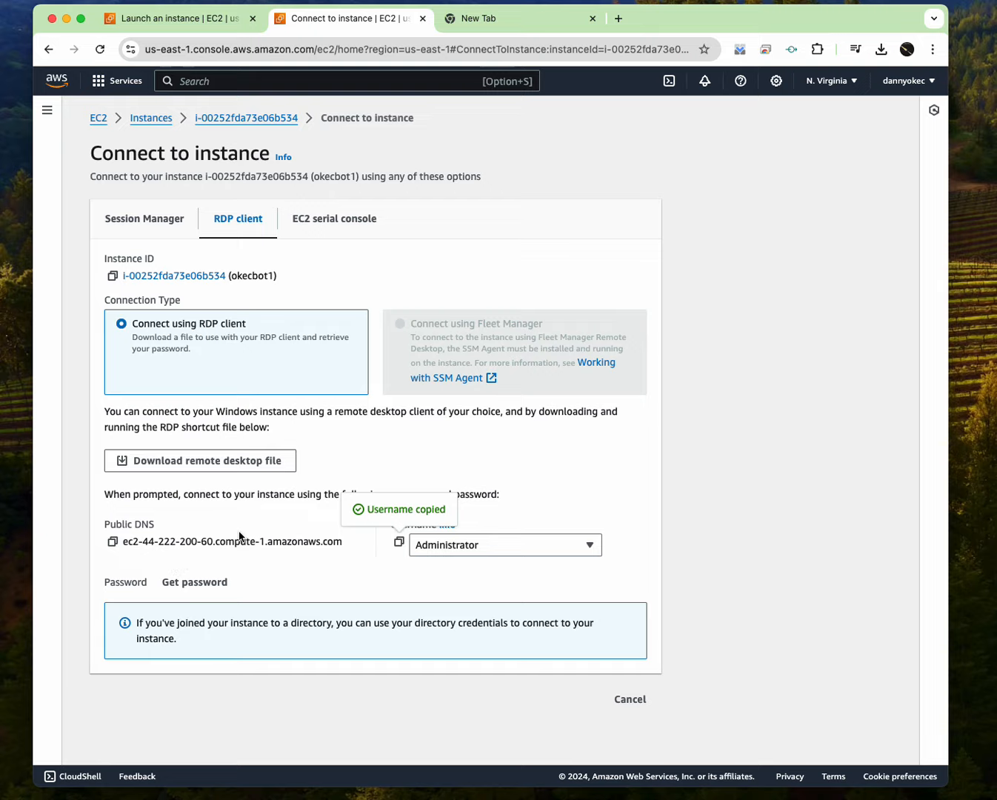
pyautogui.click(211, 581)
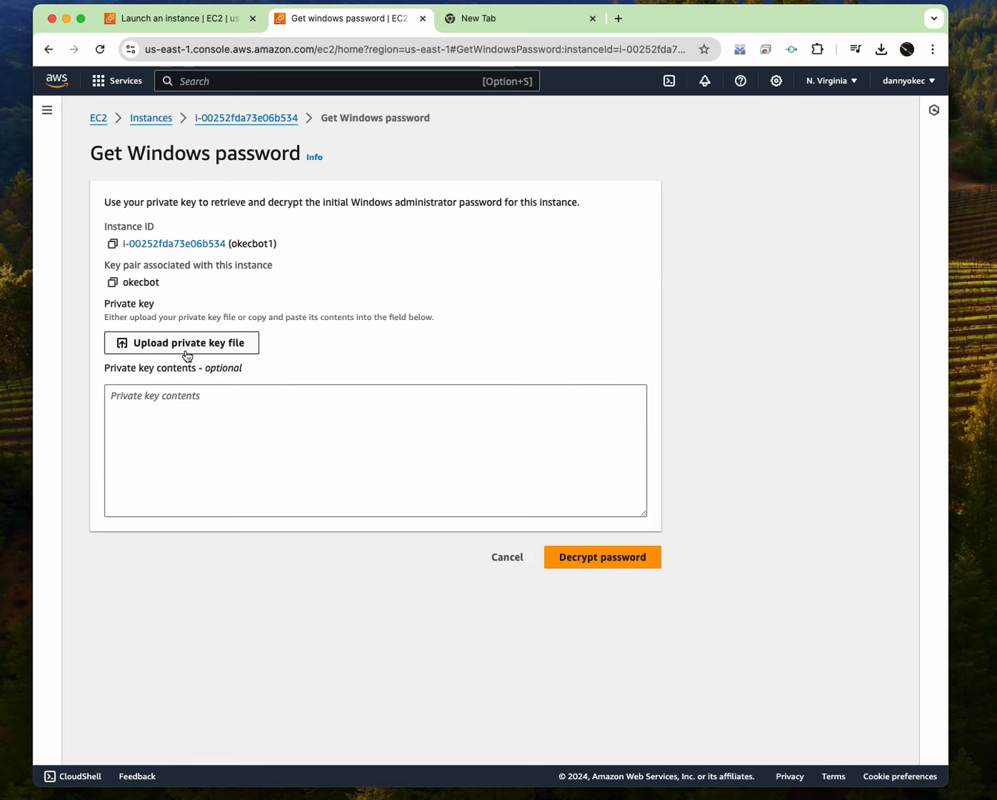
pyautogui.click(186, 353)
pyautogui.click(267, 363)
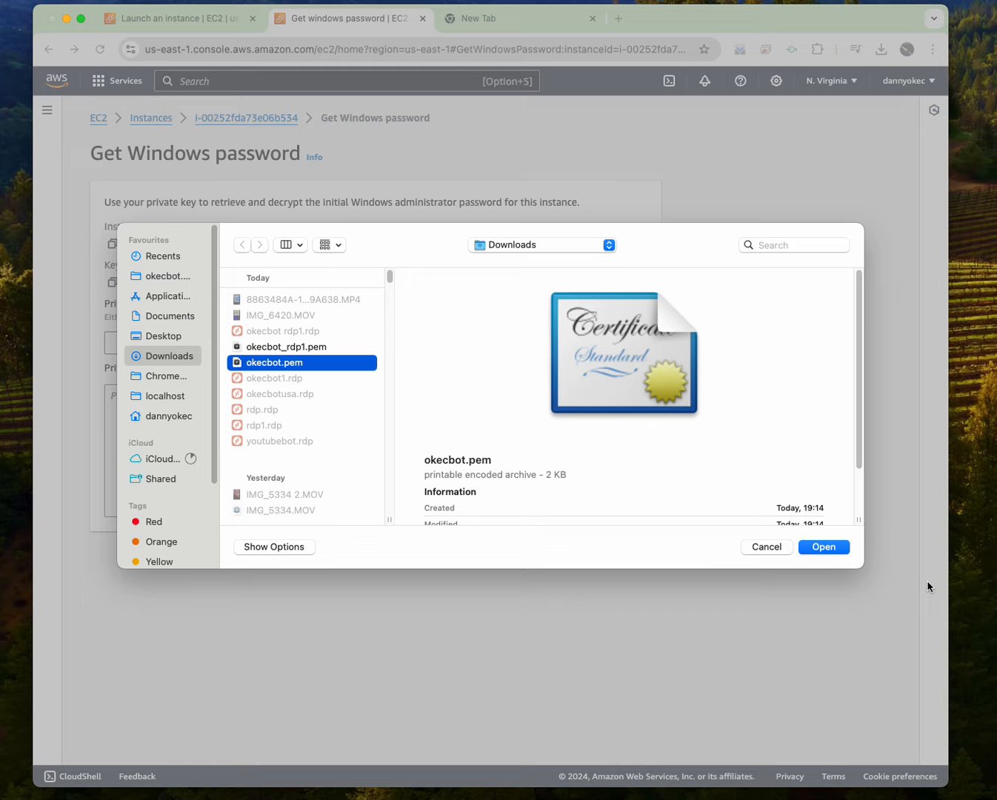
pyautogui.click(845, 553)
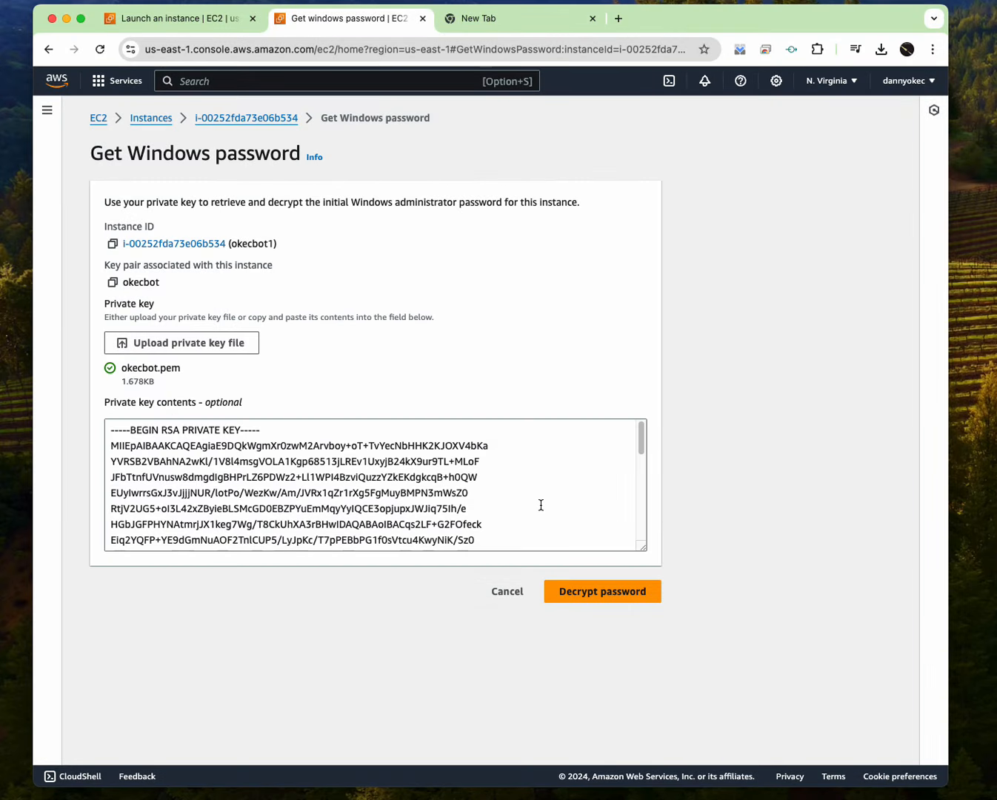
pyautogui.scroll(-3, 541, 505)
pyautogui.scroll(-3, 541, 506)
pyautogui.scroll(3, 541, 505)
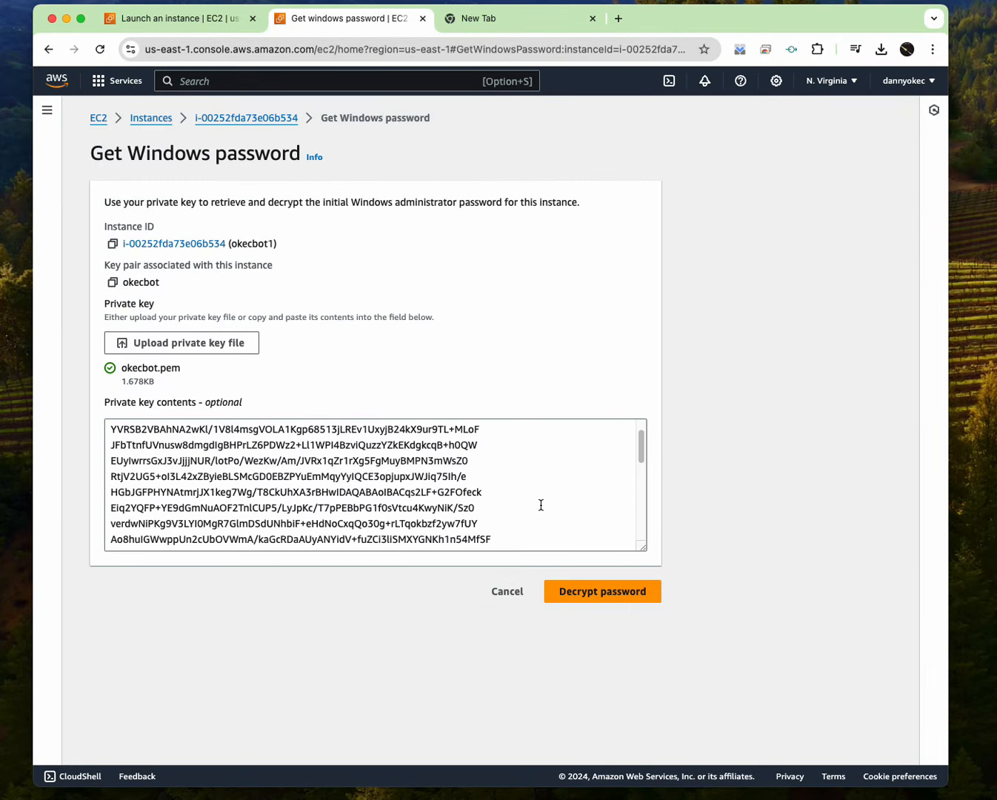
pyautogui.click(591, 591)
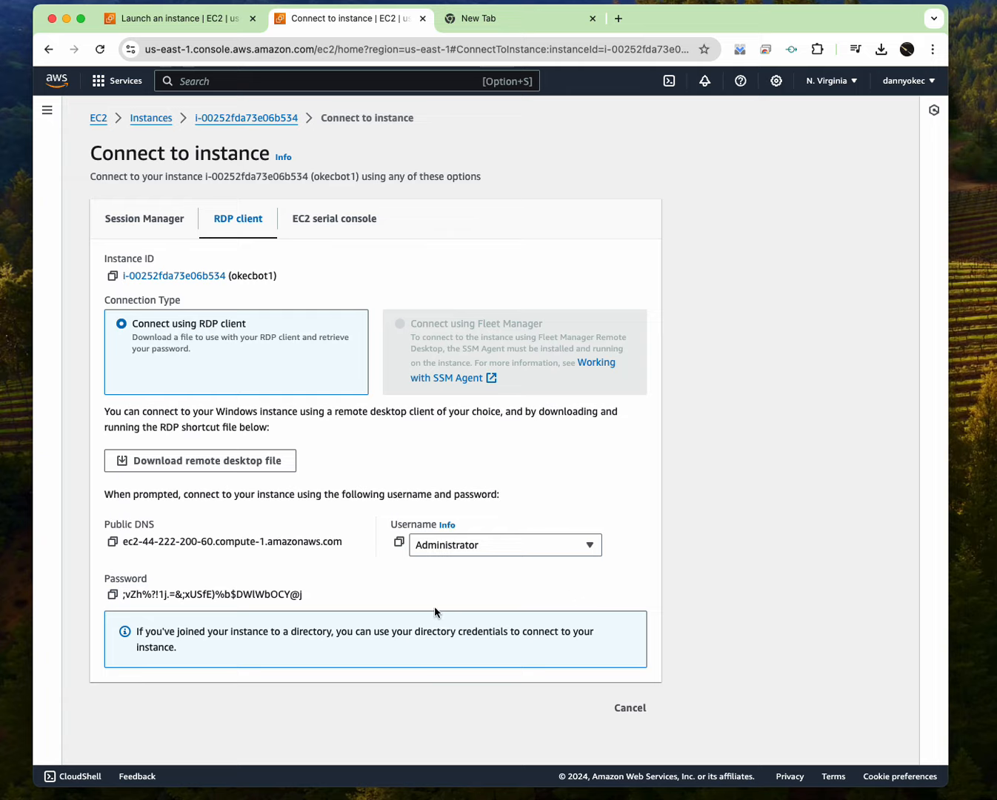
# Copy the decrypted password into the Microsoft Remote Desktop account prompt and continue connecting despite the unverified certificate.
pyautogui.click(112, 595)
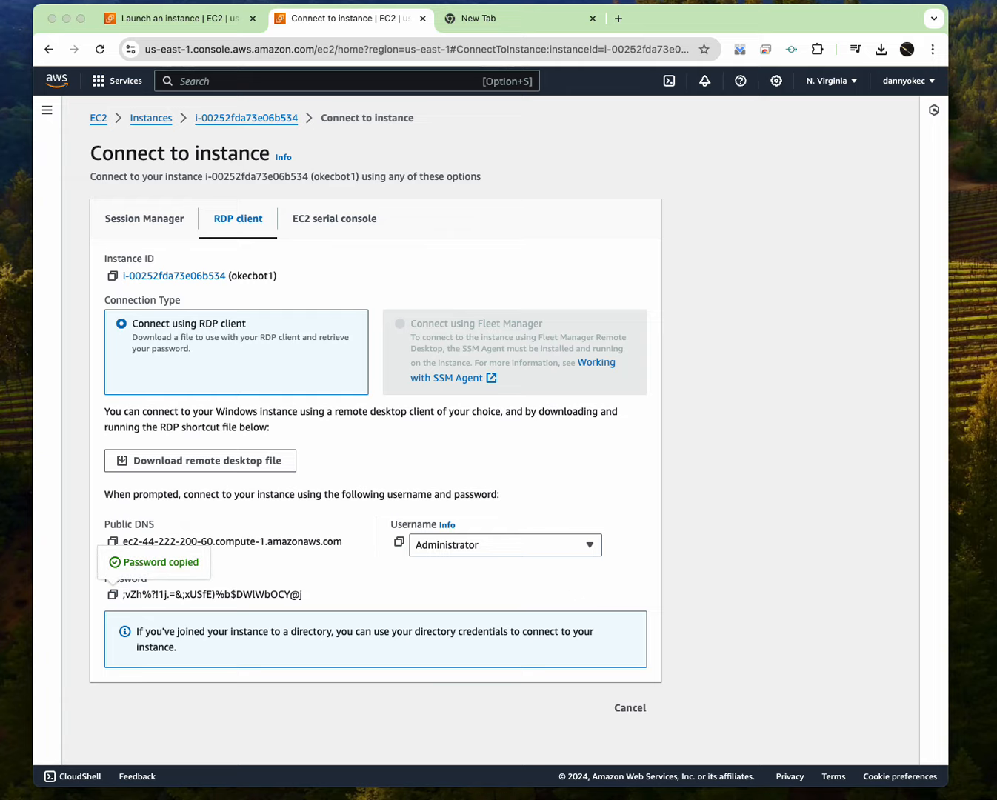
pyautogui.click(476, 439)
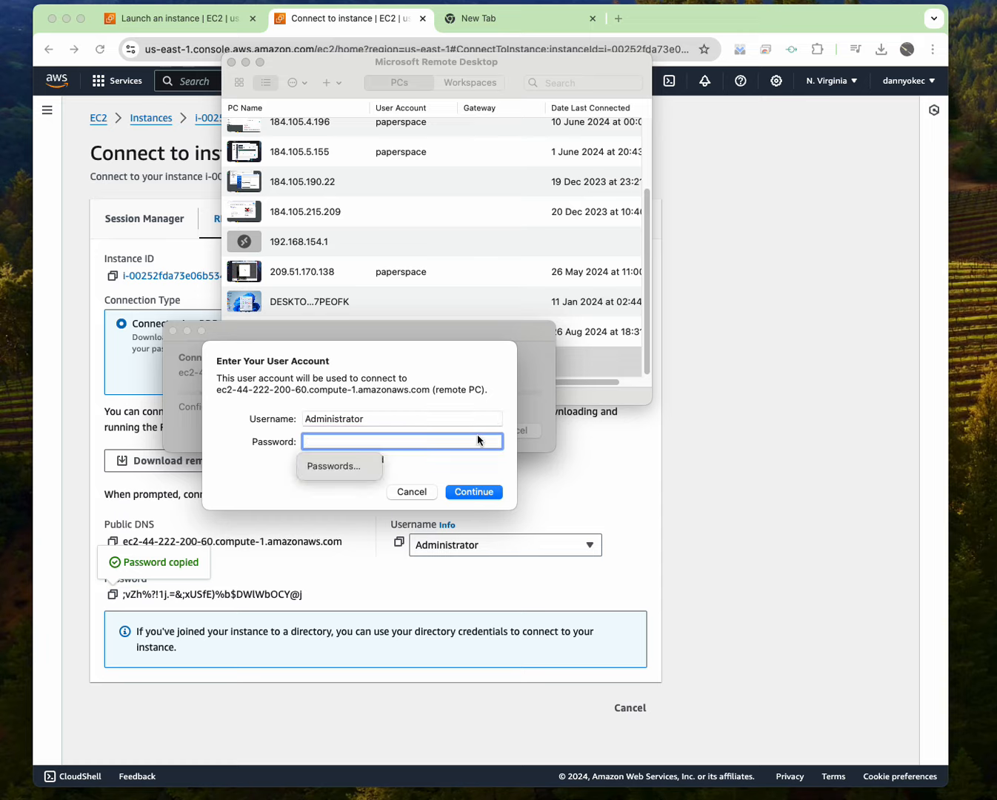
pyautogui.press('super+v')
pyautogui.click(489, 494)
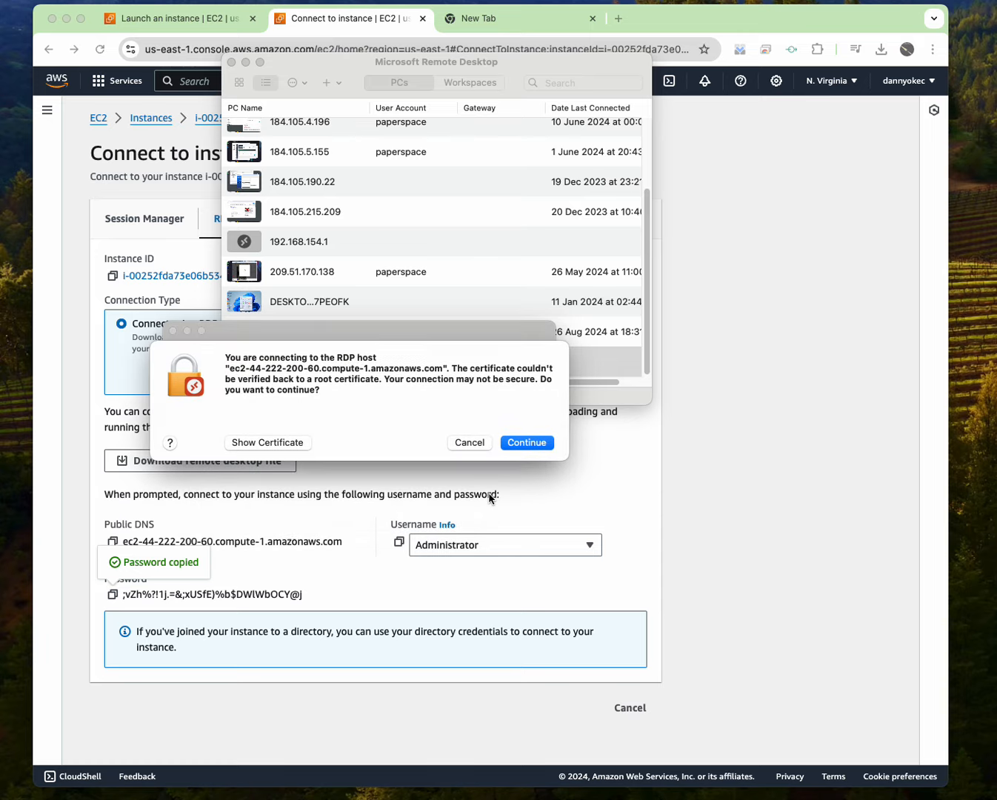
pyautogui.click(548, 443)
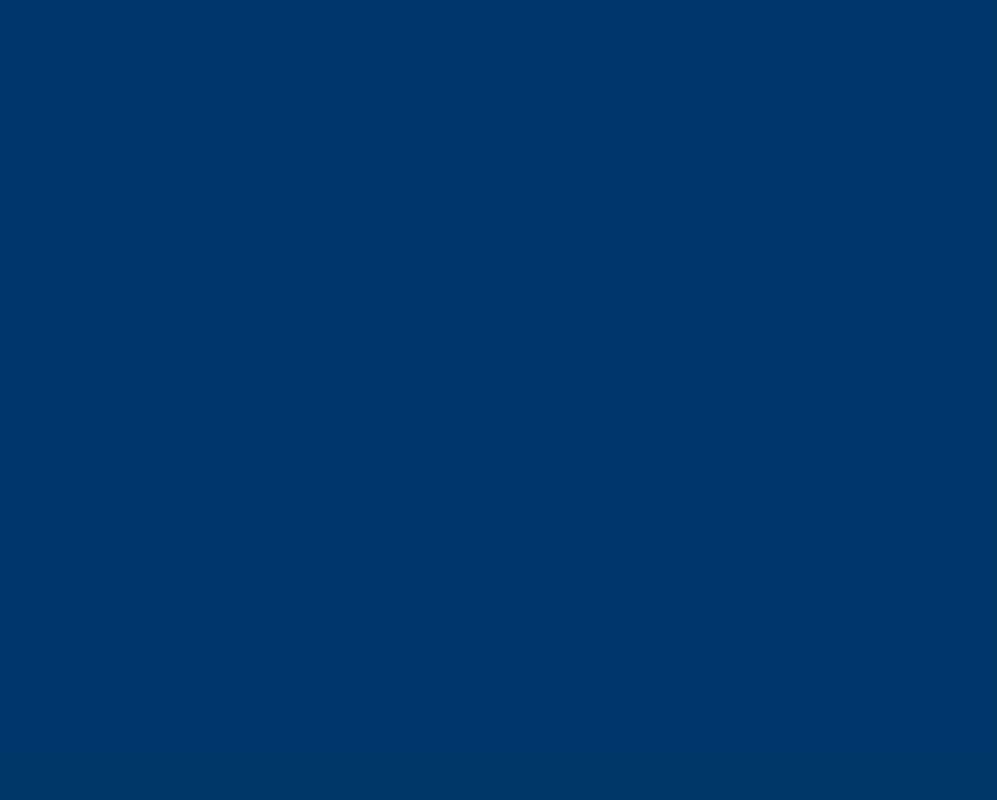
# Take the remote session out of full screen, fit its window on the display, and bring the Windows taskbar area into view.
pyautogui.press('ctrl+super+f')
pyautogui.moveTo(823, 54); pyautogui.dragTo(523, 36)
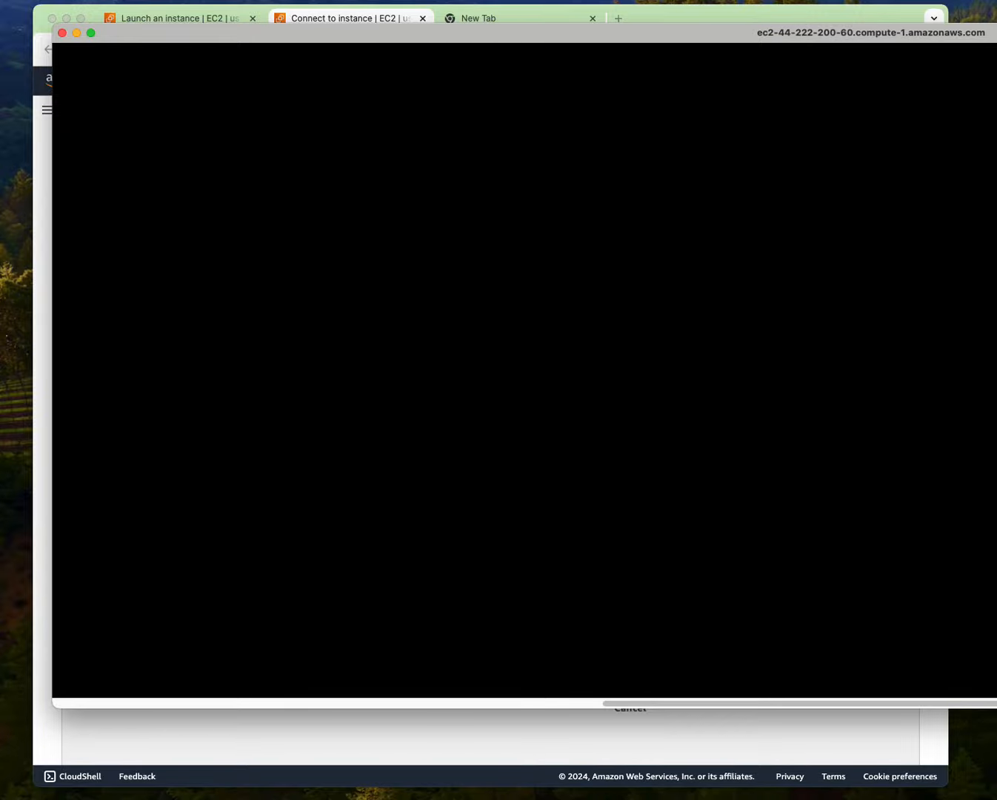
pyautogui.moveTo(996, 205); pyautogui.dragTo(977, 204)
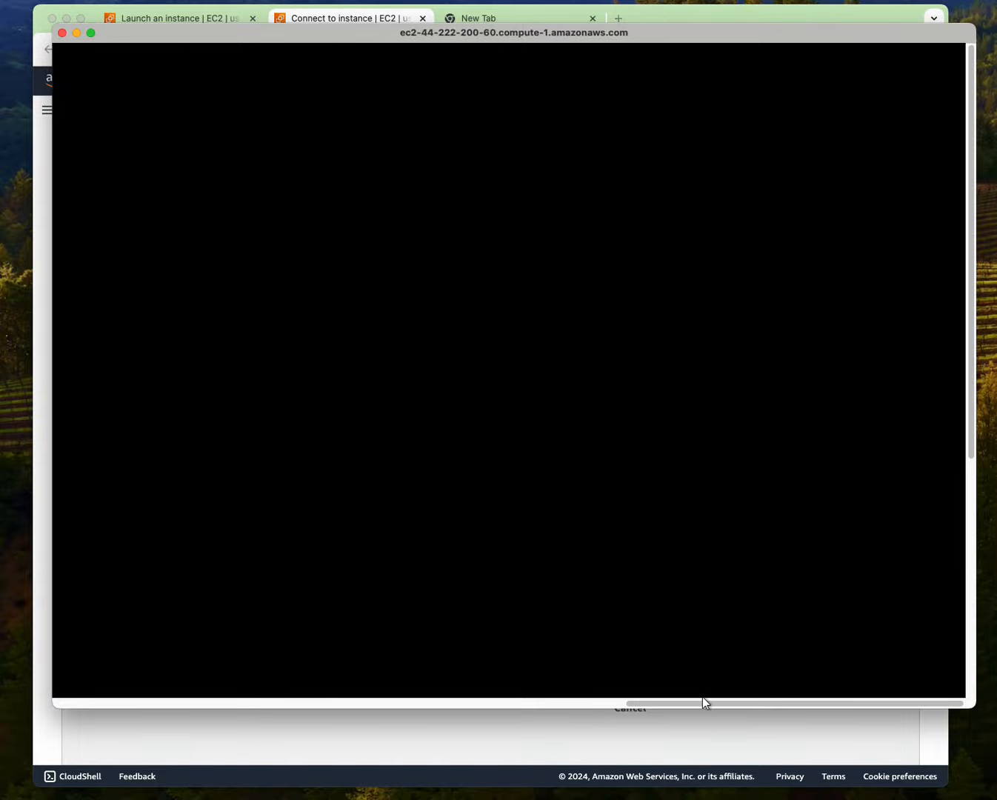
pyautogui.moveTo(701, 703); pyautogui.dragTo(125, 662)
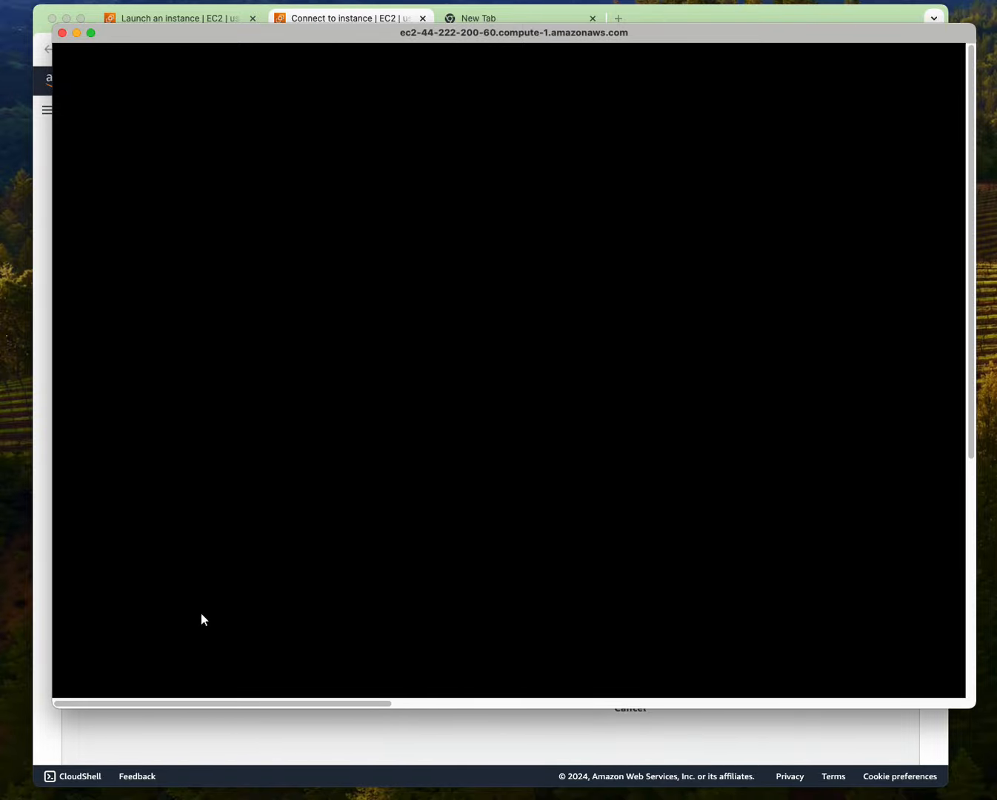
pyautogui.scroll(-5, 289, 588)
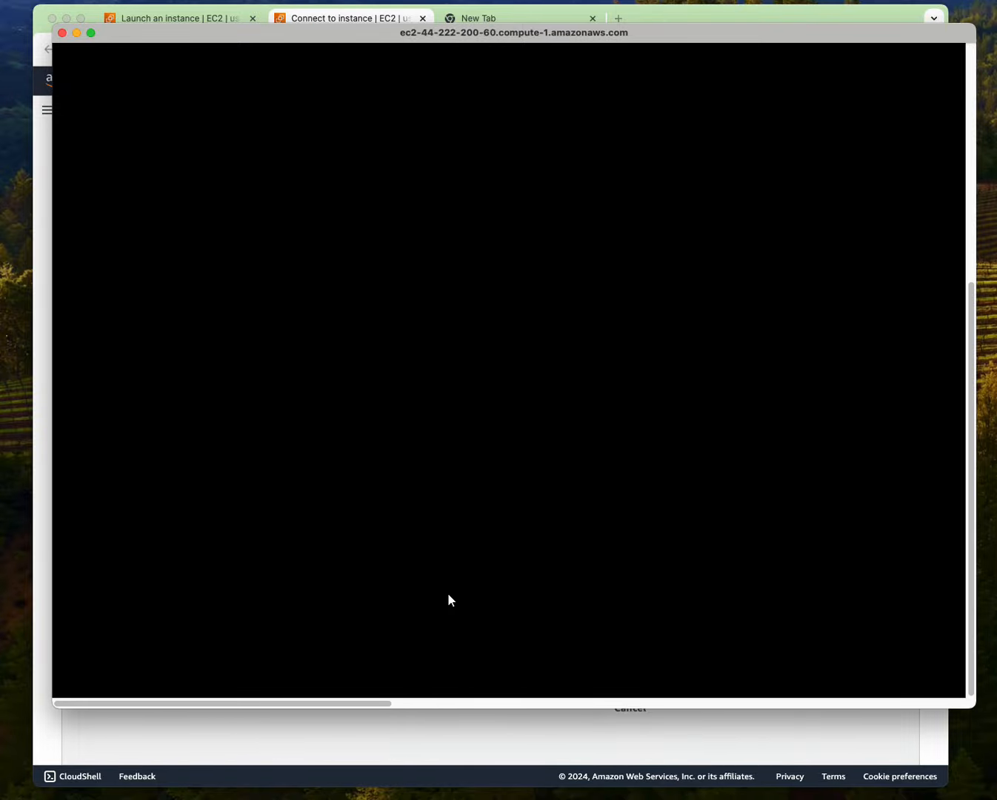
pyautogui.scroll(5, 448, 595)
pyautogui.scroll(-5, 448, 594)
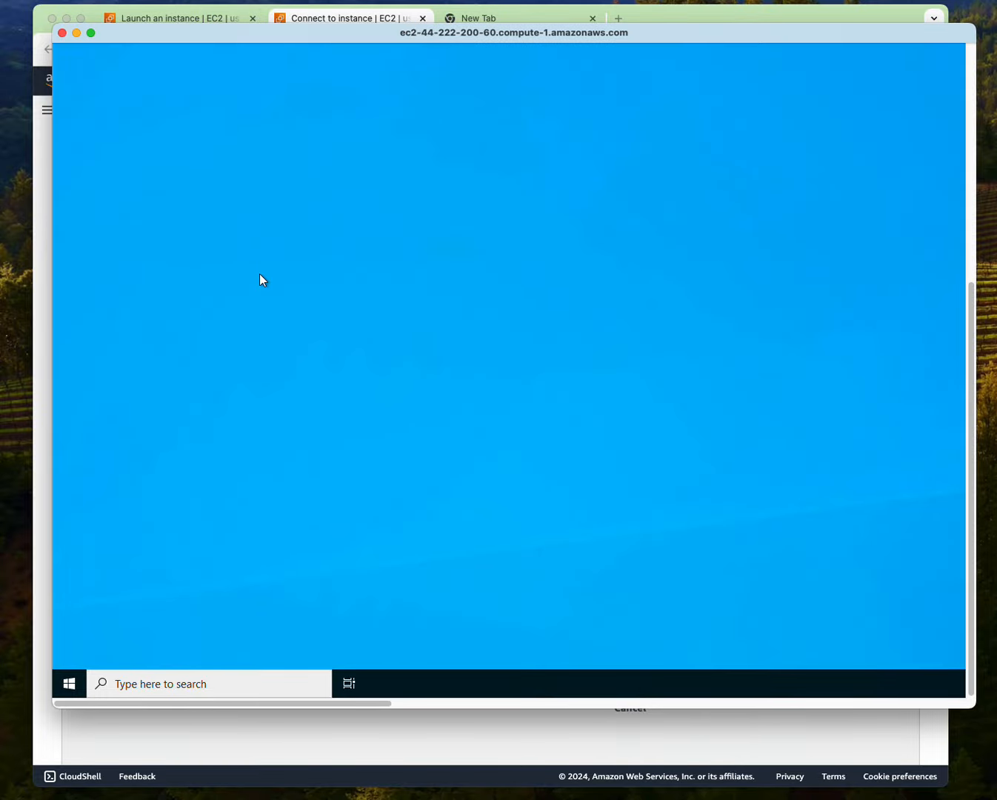
pyautogui.click(68, 684)
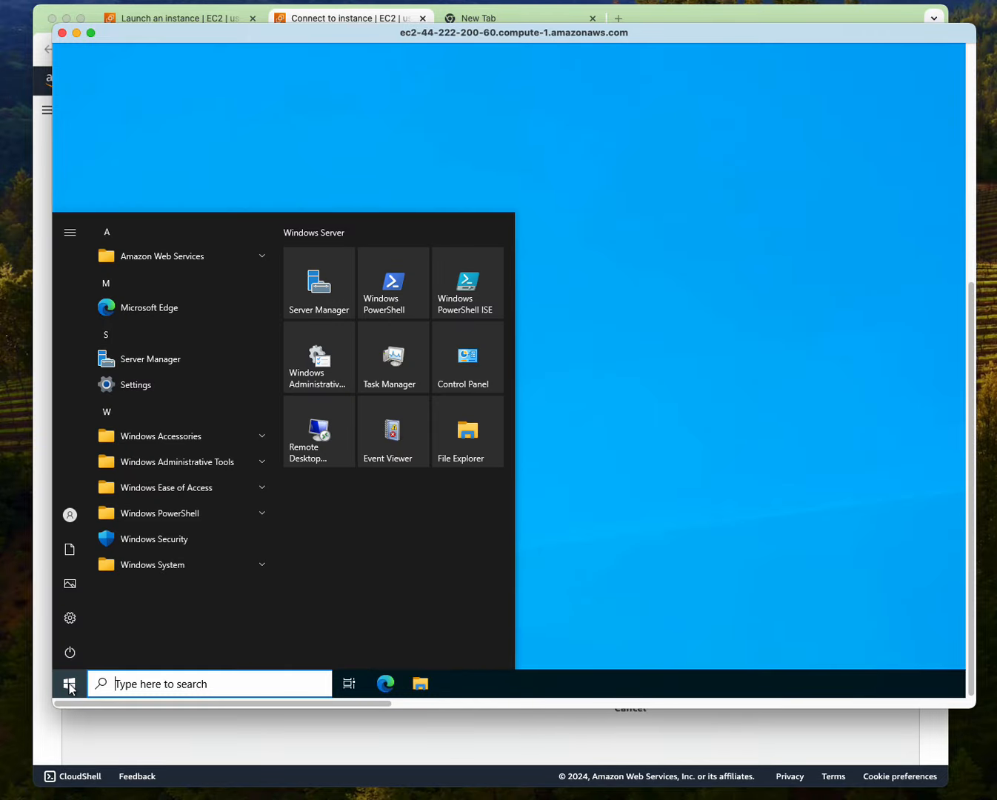
pyautogui.click(69, 686)
pyautogui.click(68, 687)
pyautogui.click(69, 686)
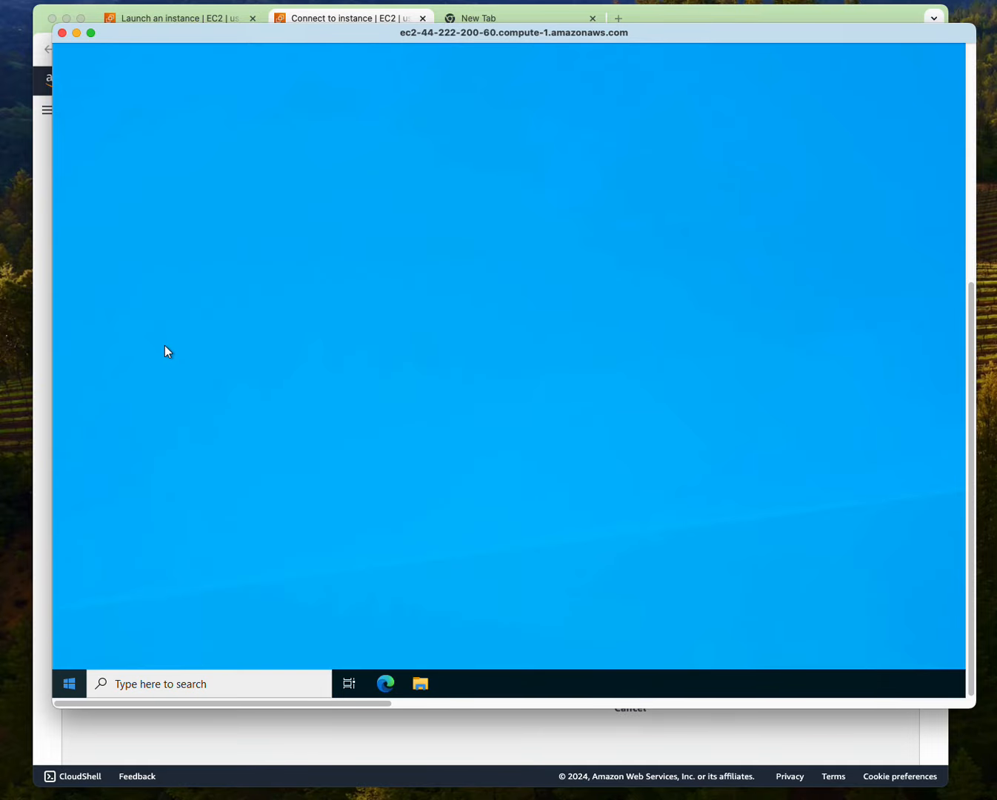
# Close the remote session and set the EC2 PC entry's display resolution to 1280 x 1024, saving the change.
pyautogui.click(61, 32)
pyautogui.rightClick(333, 369)
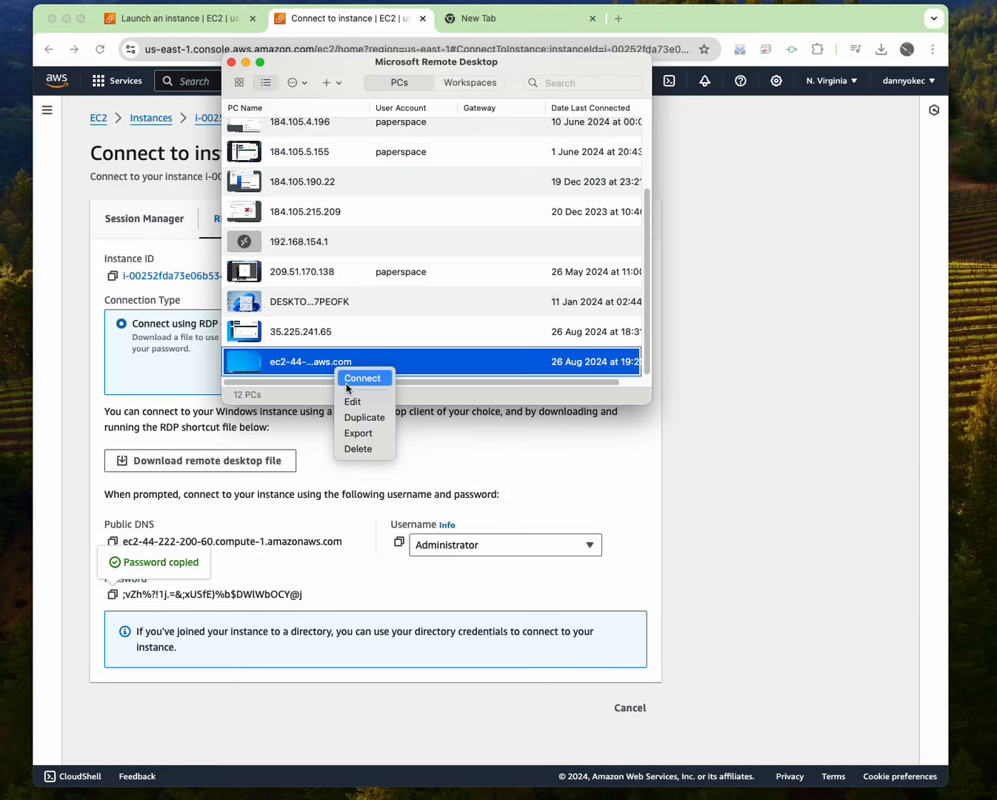
pyautogui.click(349, 402)
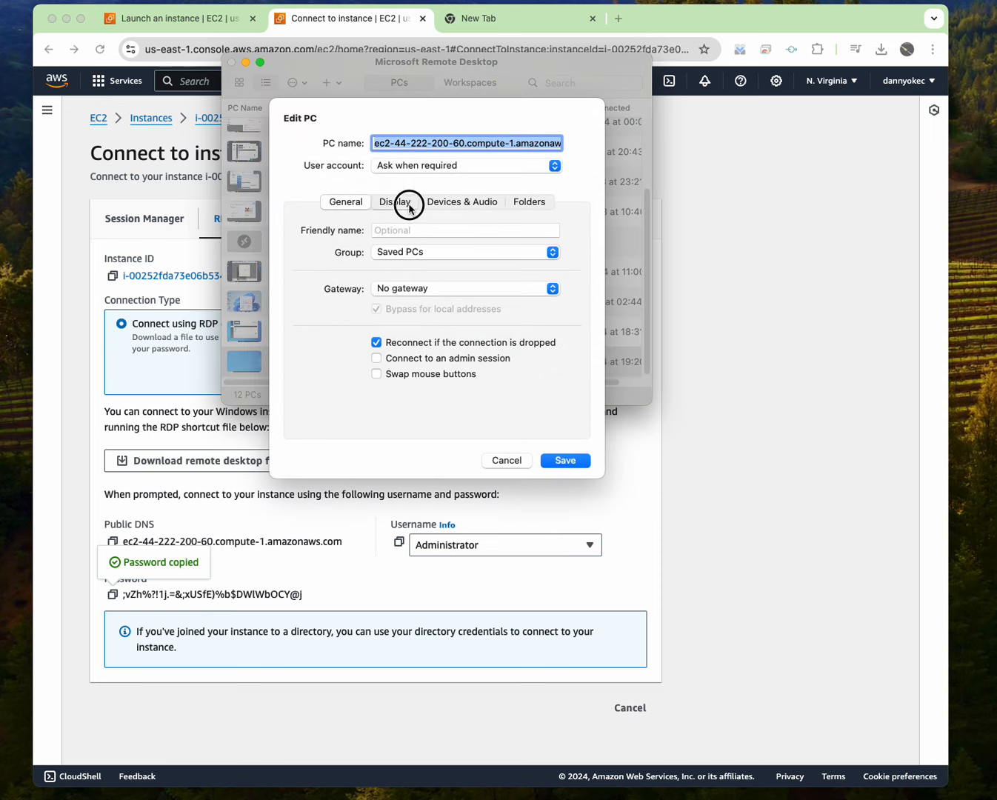
pyautogui.click(407, 203)
pyautogui.click(434, 235)
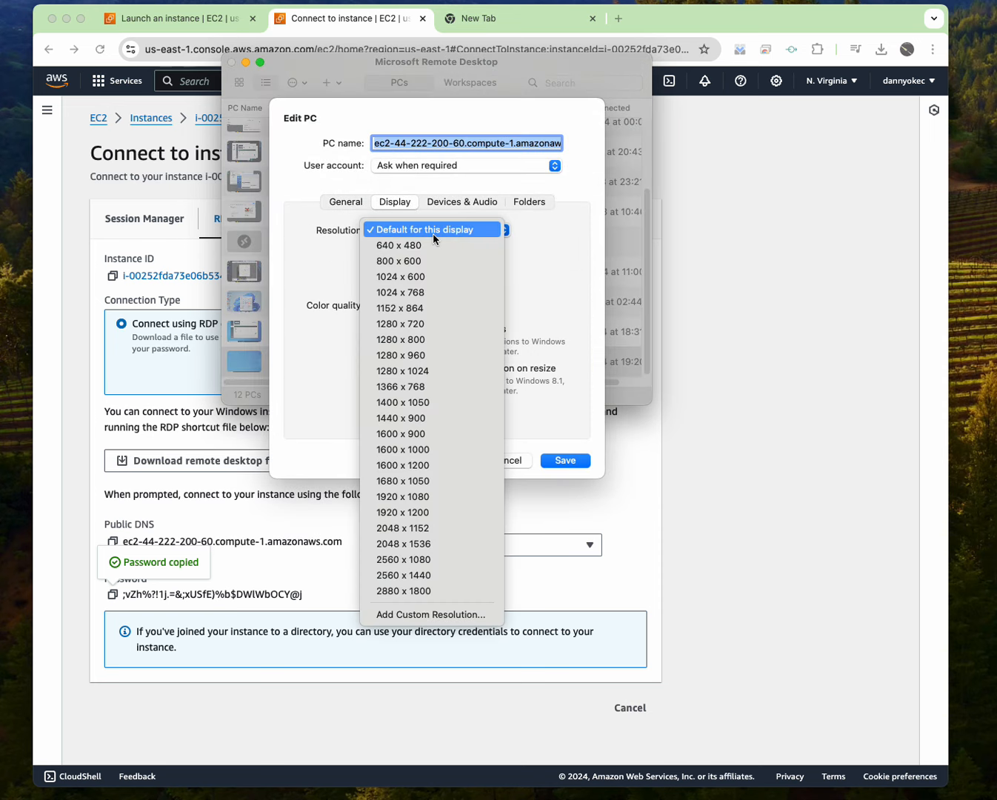
pyautogui.click(447, 370)
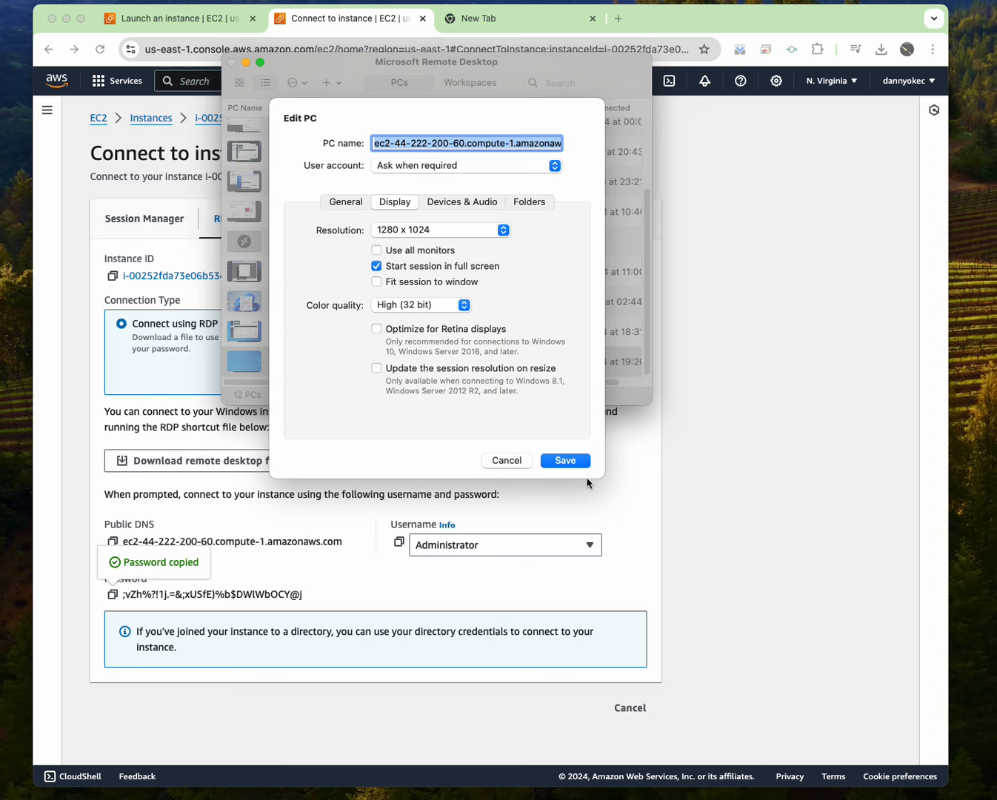
pyautogui.click(574, 461)
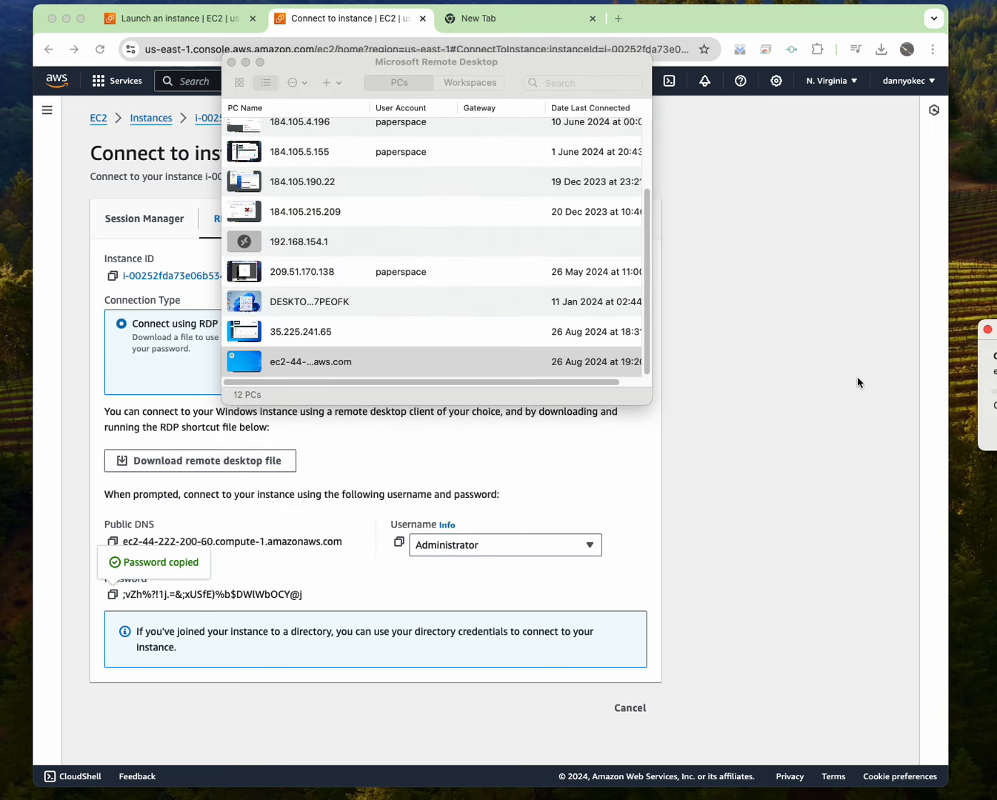
# Reconnect to the EC2 PC entry and paste the copied administrator password into the account prompt.
pyautogui.click(583, 363)
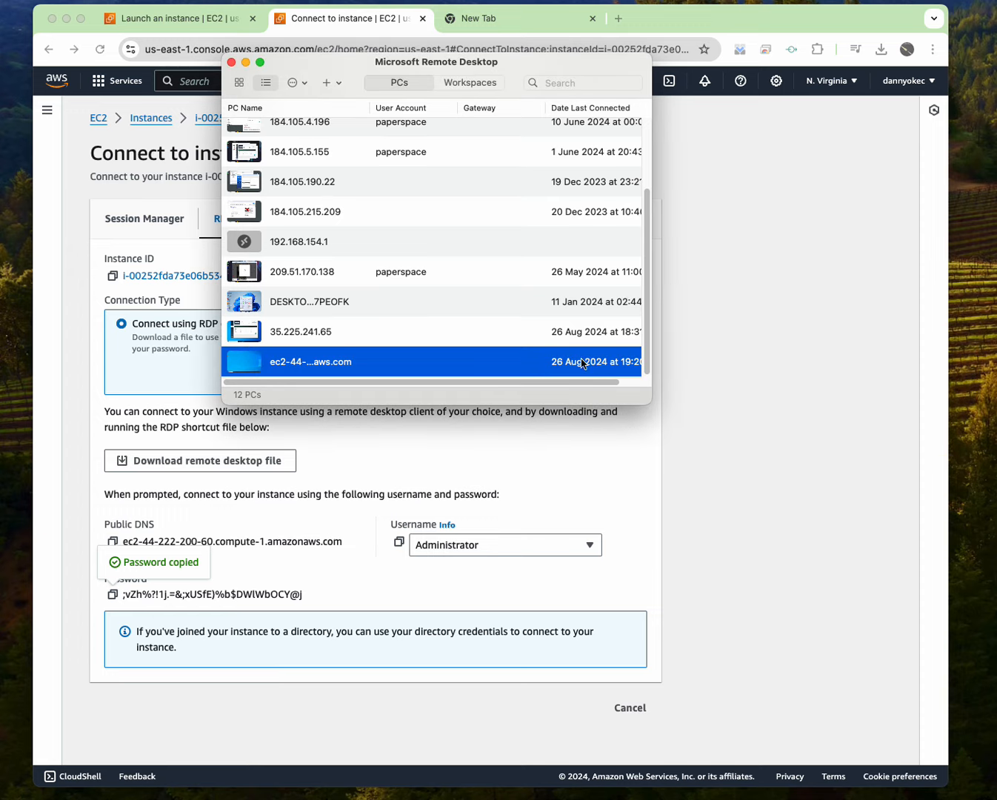
pyautogui.doubleClick(510, 361)
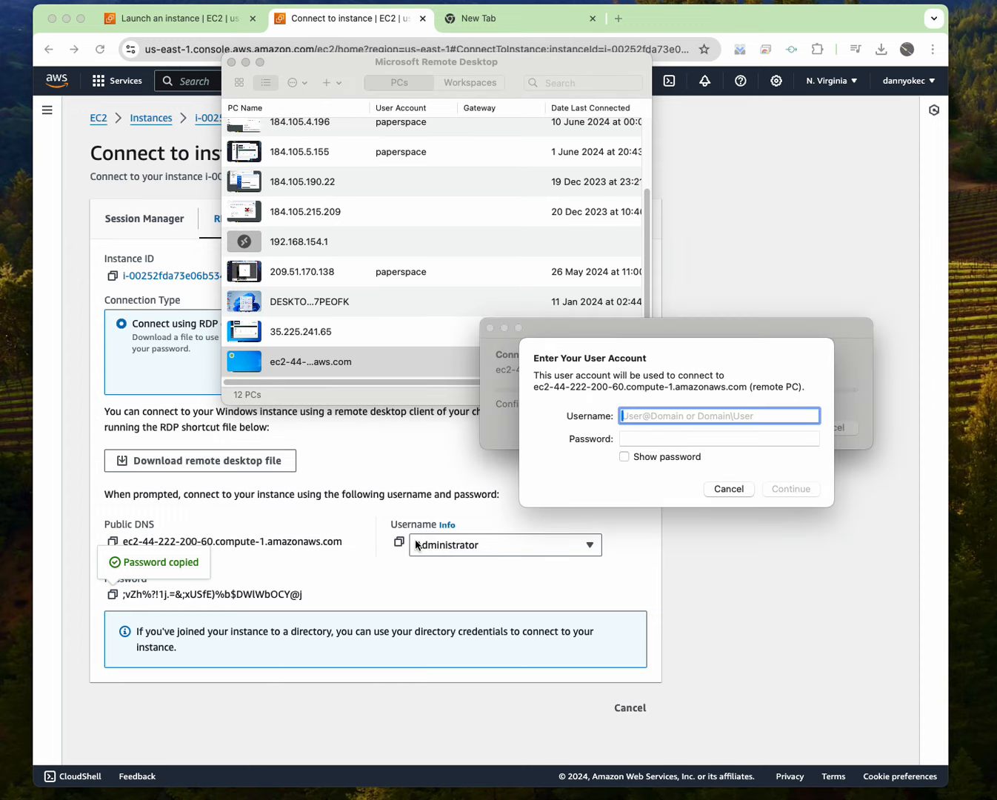
pyautogui.click(675, 439)
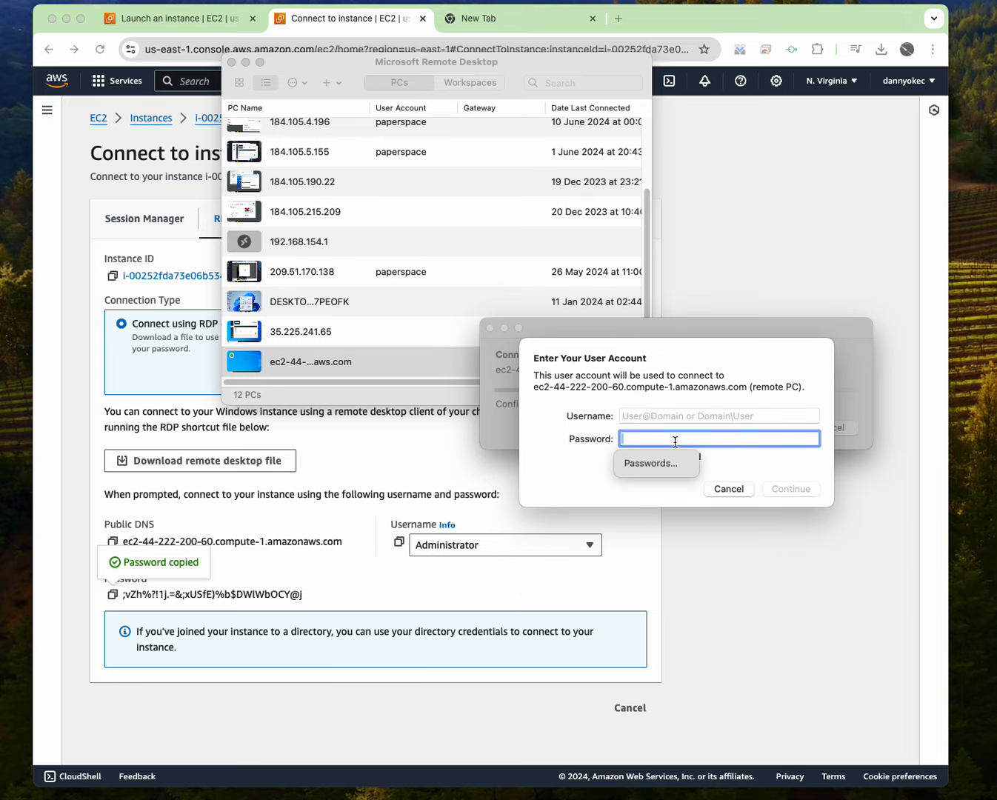
pyautogui.press('super+v')
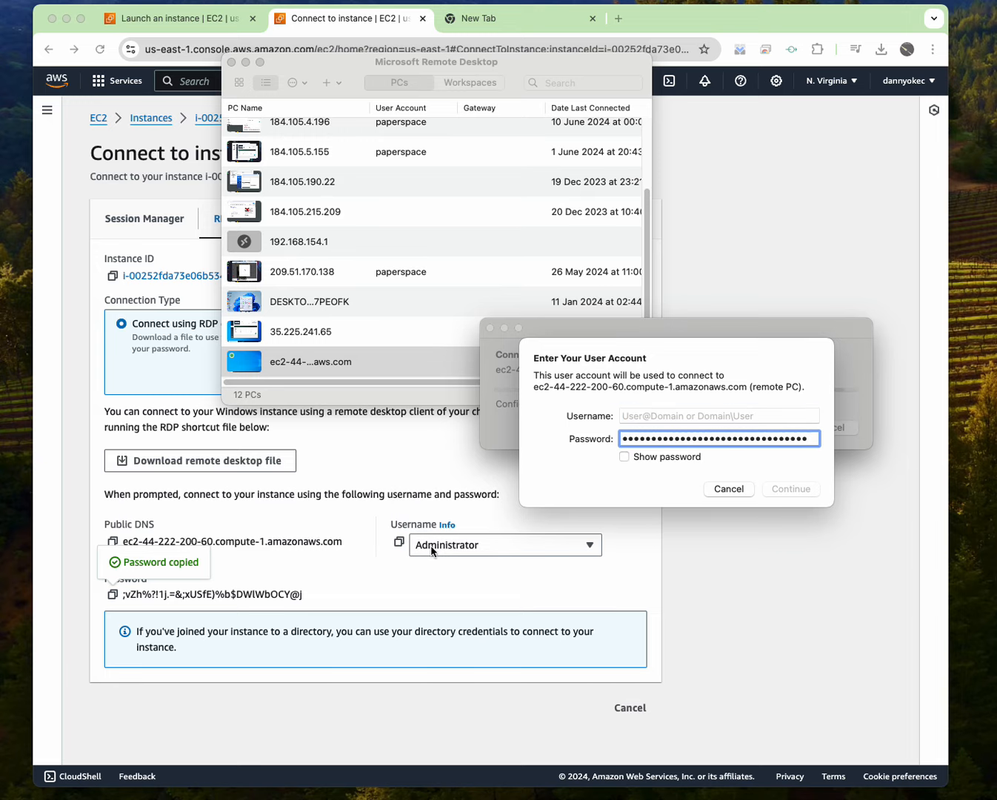
# Copy the Administrator username from the AWS connection page into the account prompt and continue connecting despite the unverified certificate.
pyautogui.click(406, 546)
pyautogui.click(400, 542)
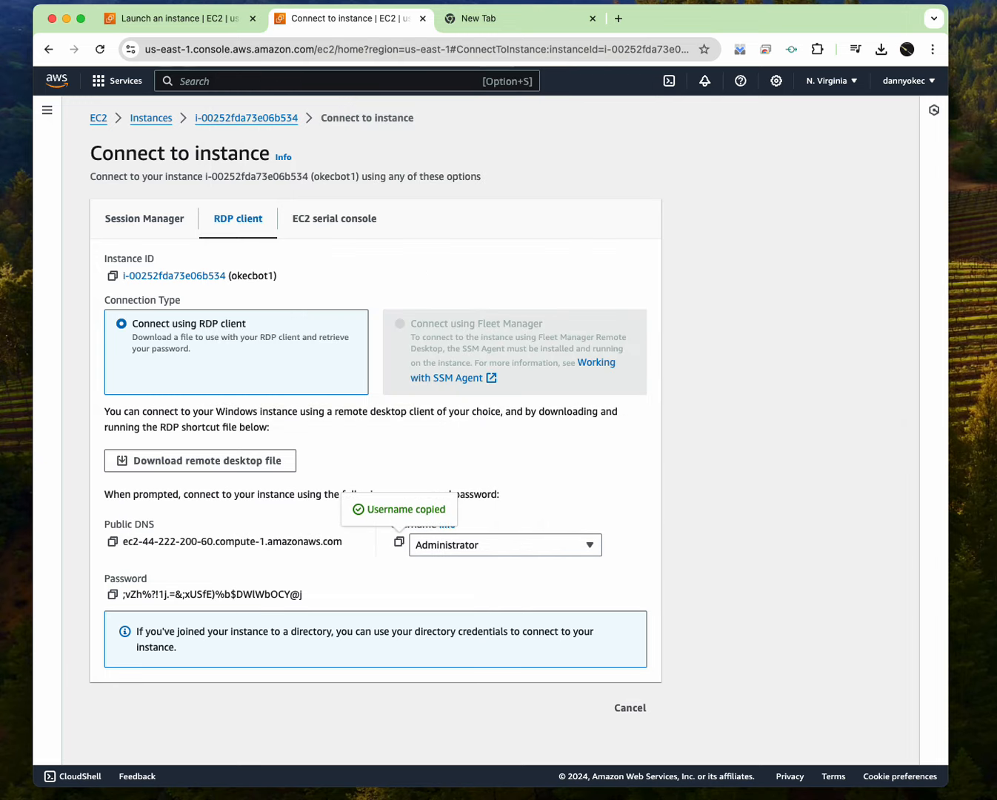
pyautogui.press('super+Tab')
pyautogui.click(697, 416)
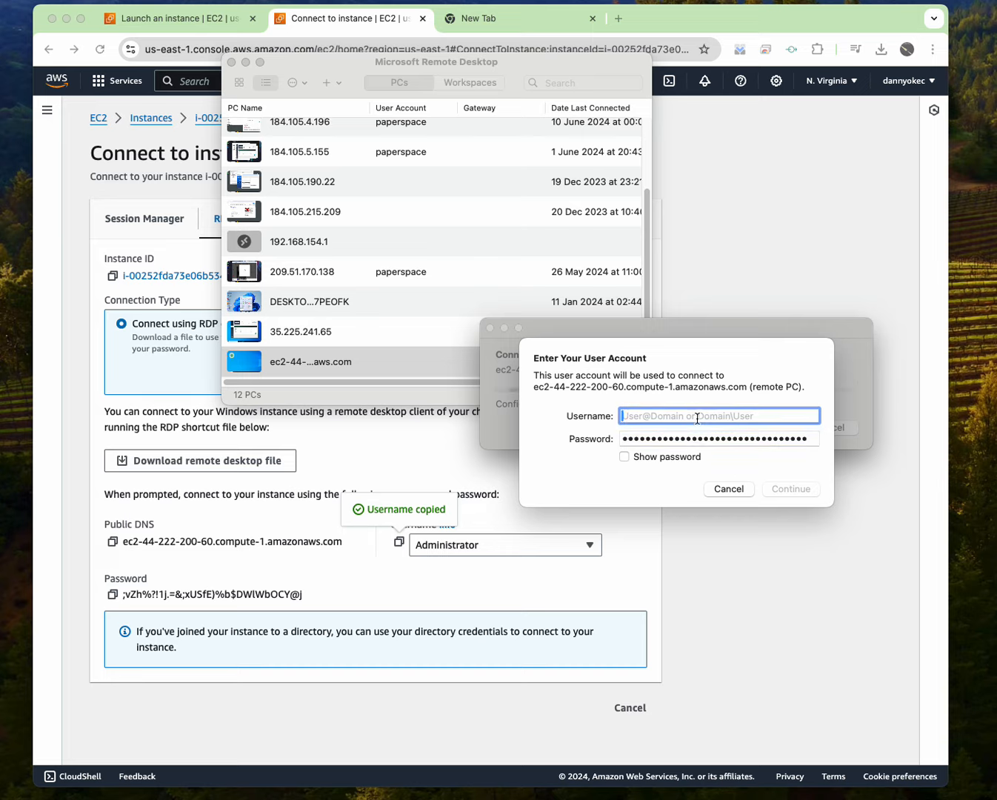
pyautogui.write('Administrator')
pyautogui.click(791, 489)
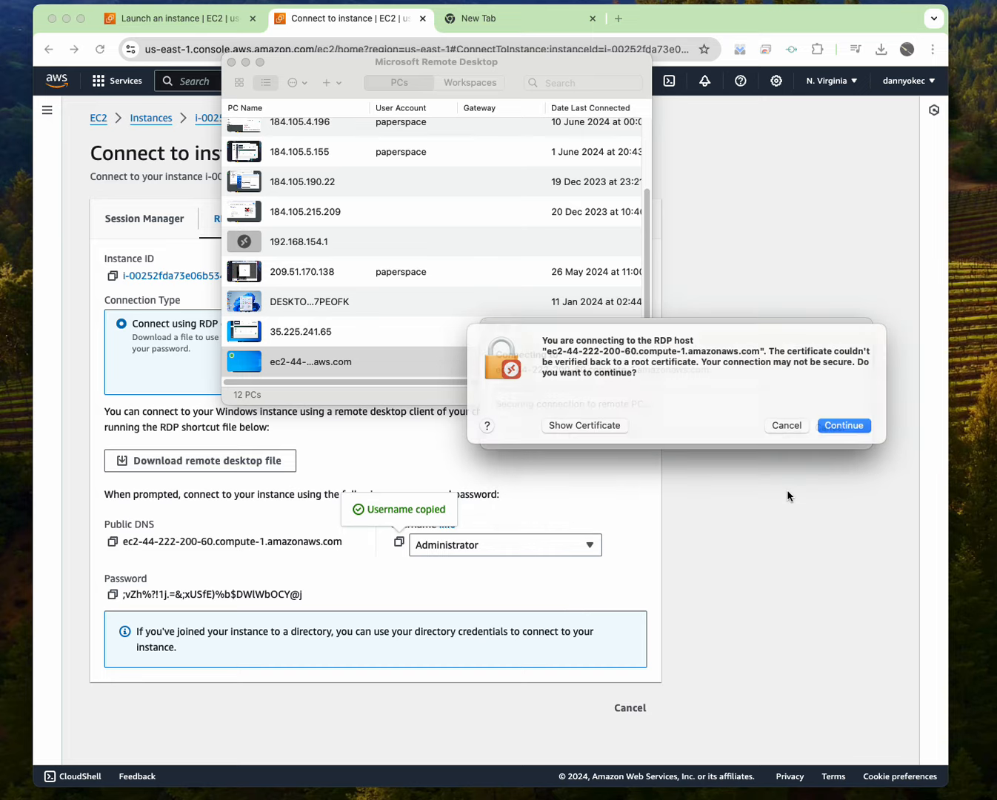
pyautogui.click(850, 437)
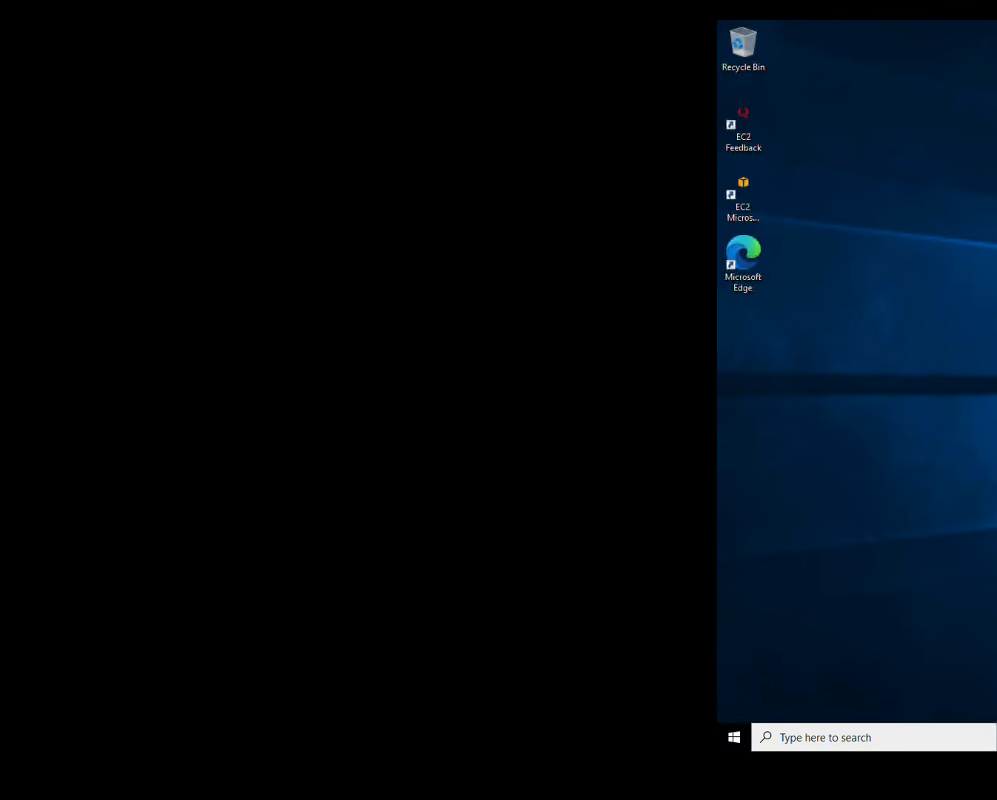
# Take the remote session out of full screen, move its window fully onto the display, and enlarge it to show the desktop's full height.
pyautogui.press('ctrl+super+f')
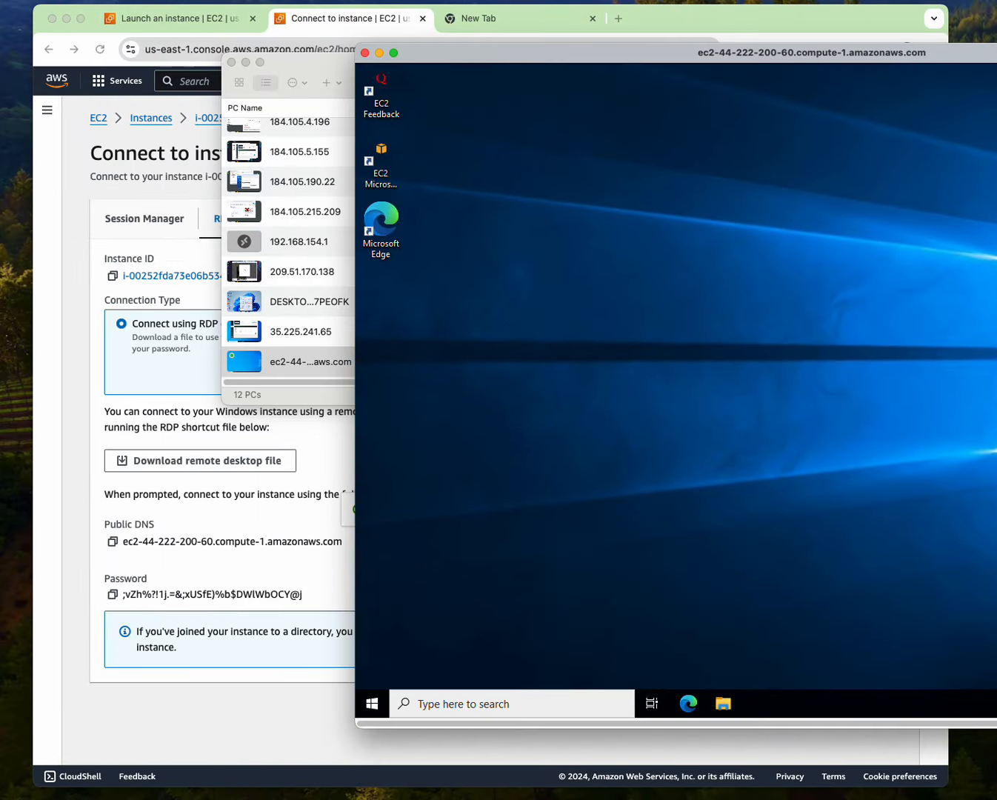
pyautogui.moveTo(532, 46); pyautogui.dragTo(196, 21)
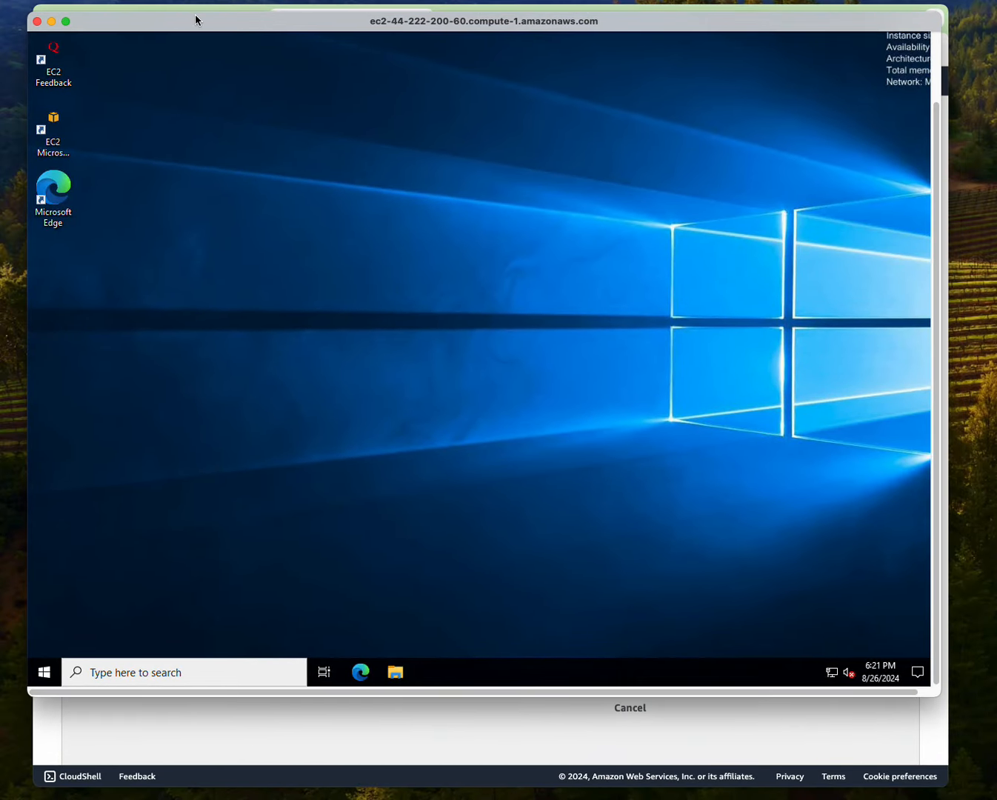
pyautogui.moveTo(937, 694); pyautogui.dragTo(966, 731)
pyautogui.click(949, 709)
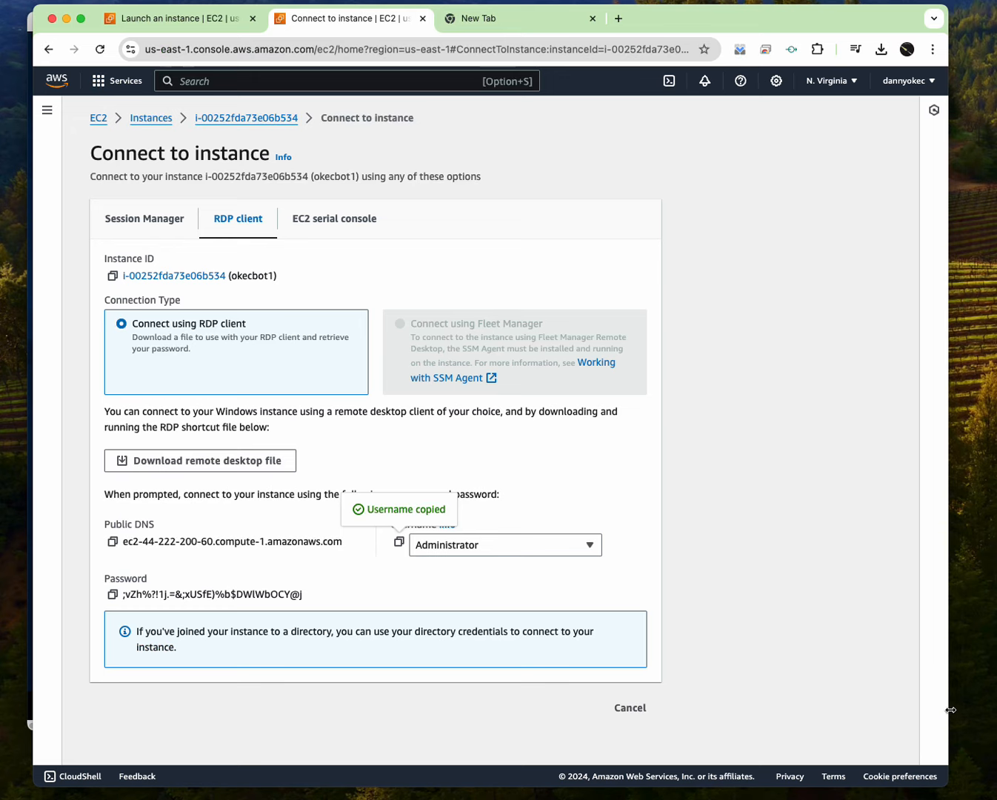
pyautogui.press('super+Tab')
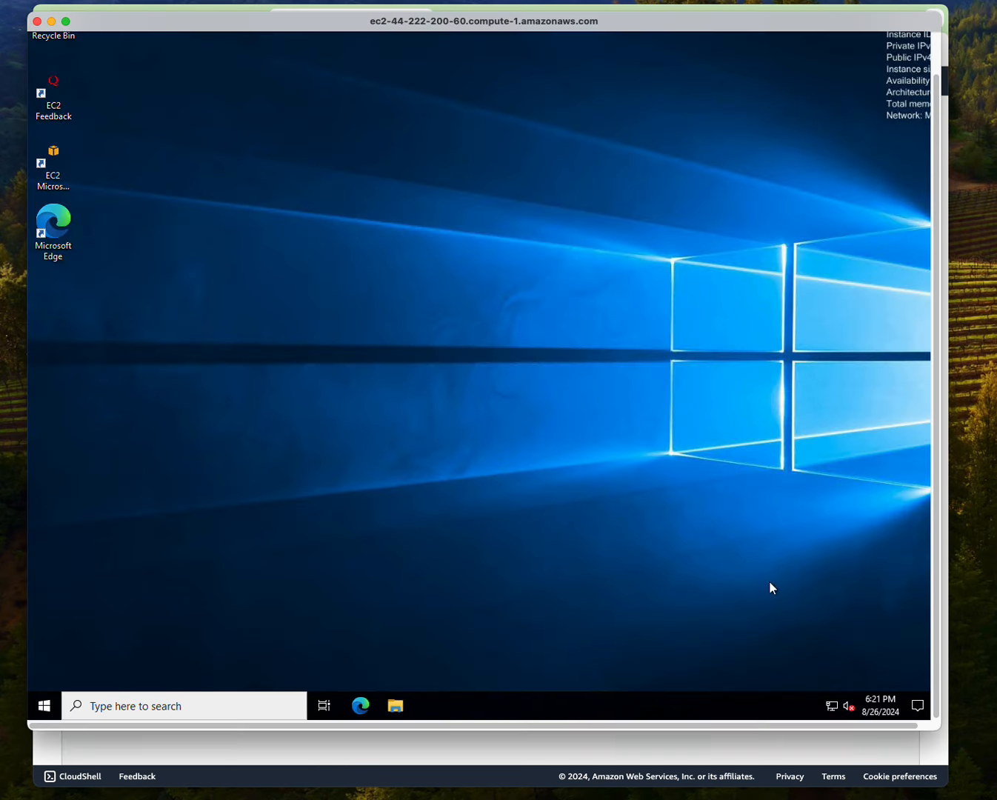
pyautogui.moveTo(768, 730); pyautogui.dragTo(757, 772)
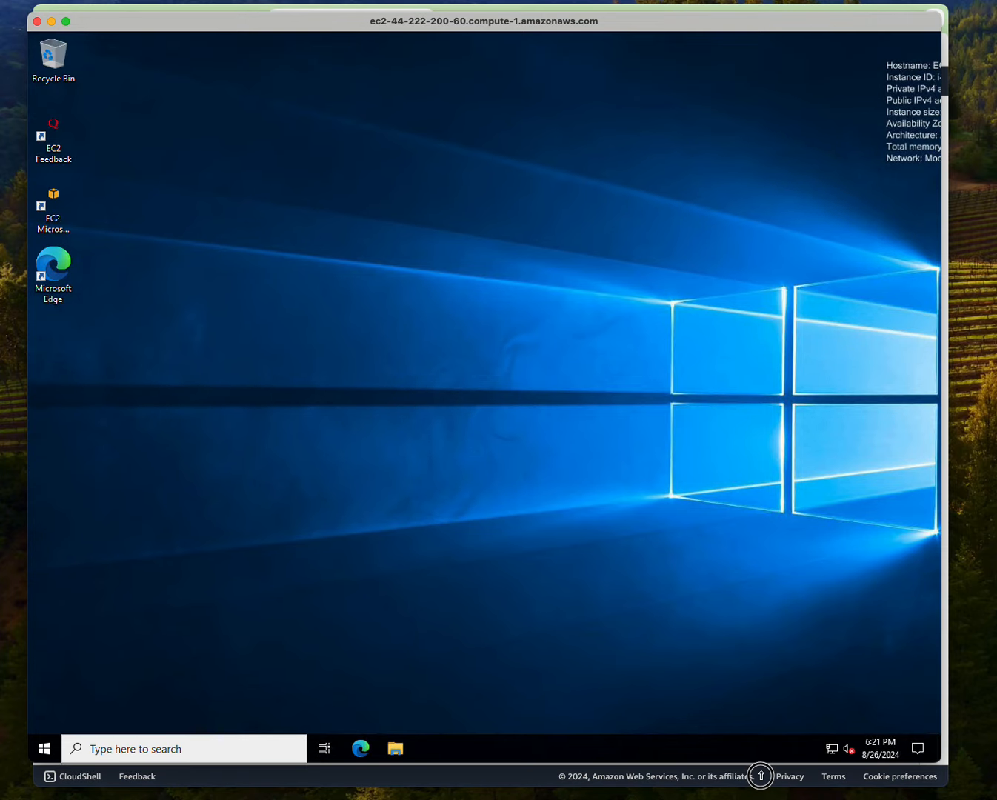
# Widen the browser window behind the remote session and bring the remote desktop back to the front.
pyautogui.click(951, 315)
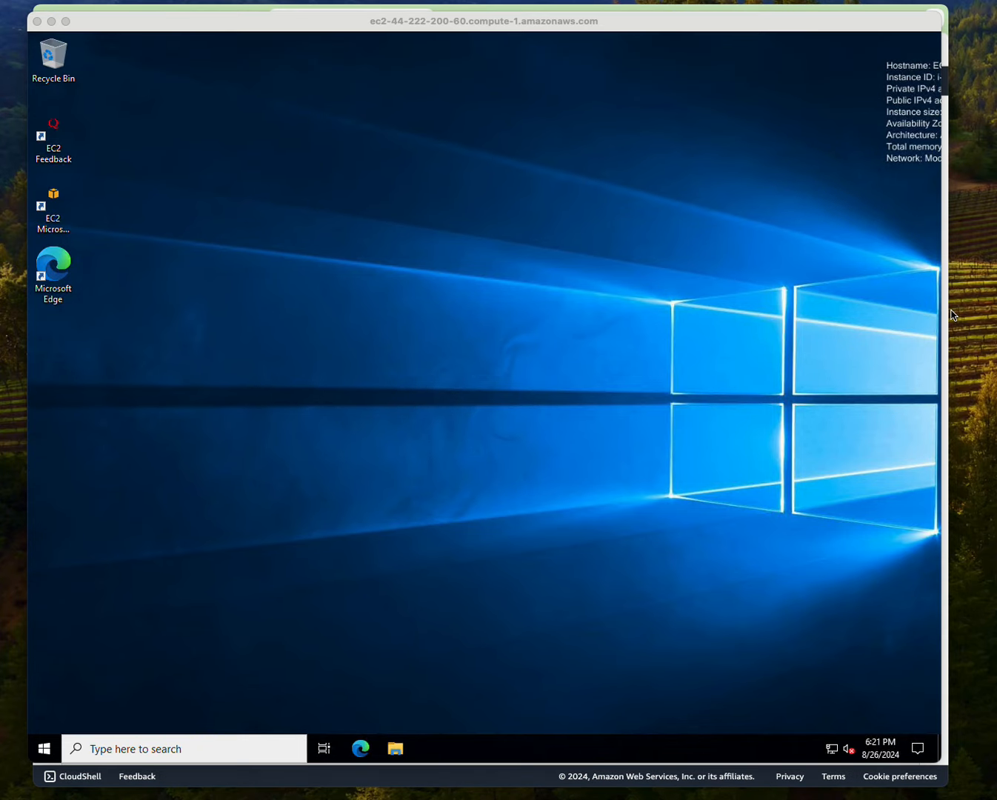
pyautogui.click(976, 128)
pyautogui.click(947, 129)
pyautogui.moveTo(950, 128); pyautogui.dragTo(996, 127)
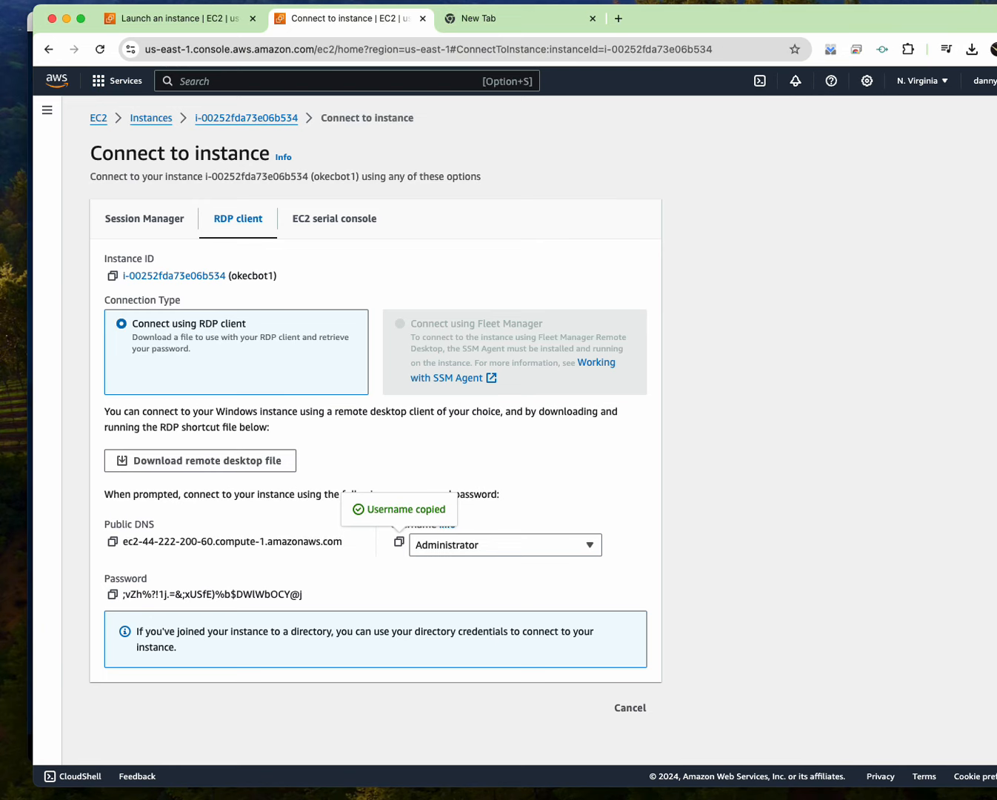
pyautogui.press('super+Tab')
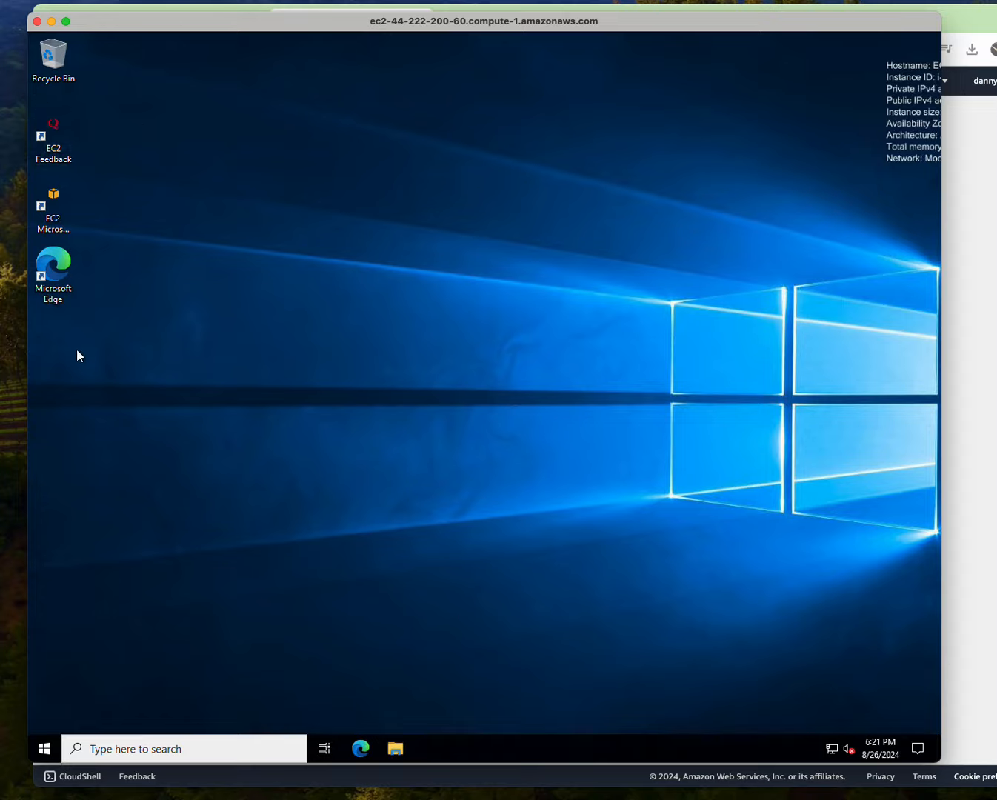
# Search for "server" on the remote desktop, open Server Manager, and dismiss the Windows Admin Center notice.
pyautogui.click(135, 747)
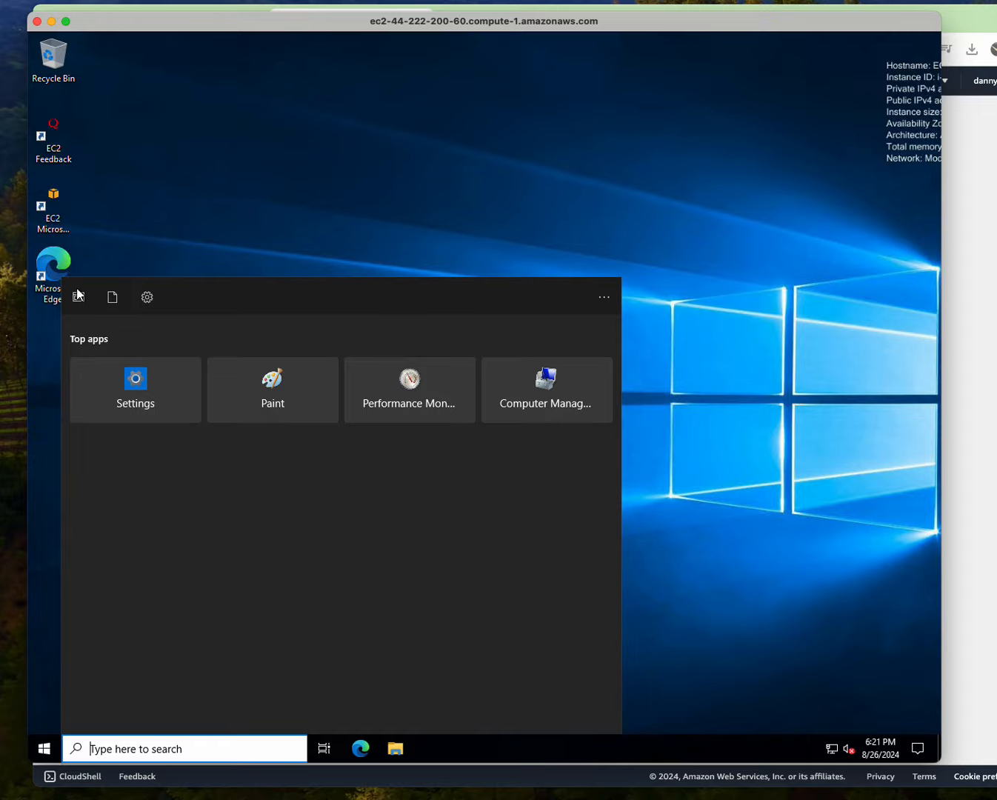
pyautogui.write('server')
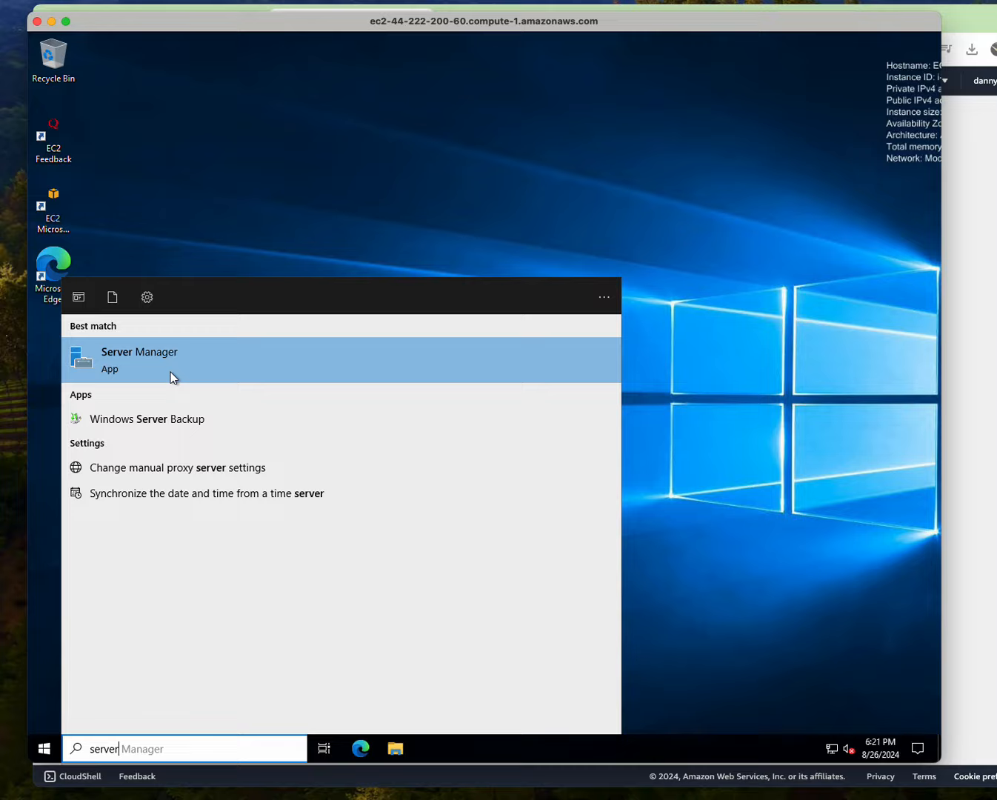
pyautogui.click(171, 372)
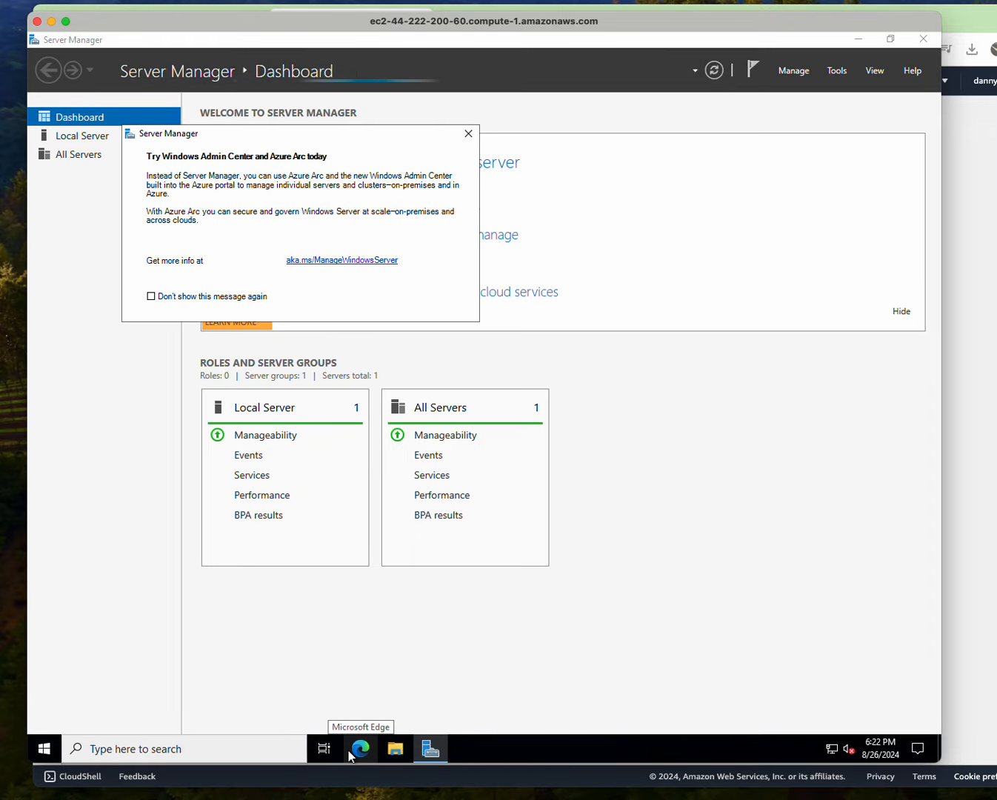
pyautogui.click(470, 134)
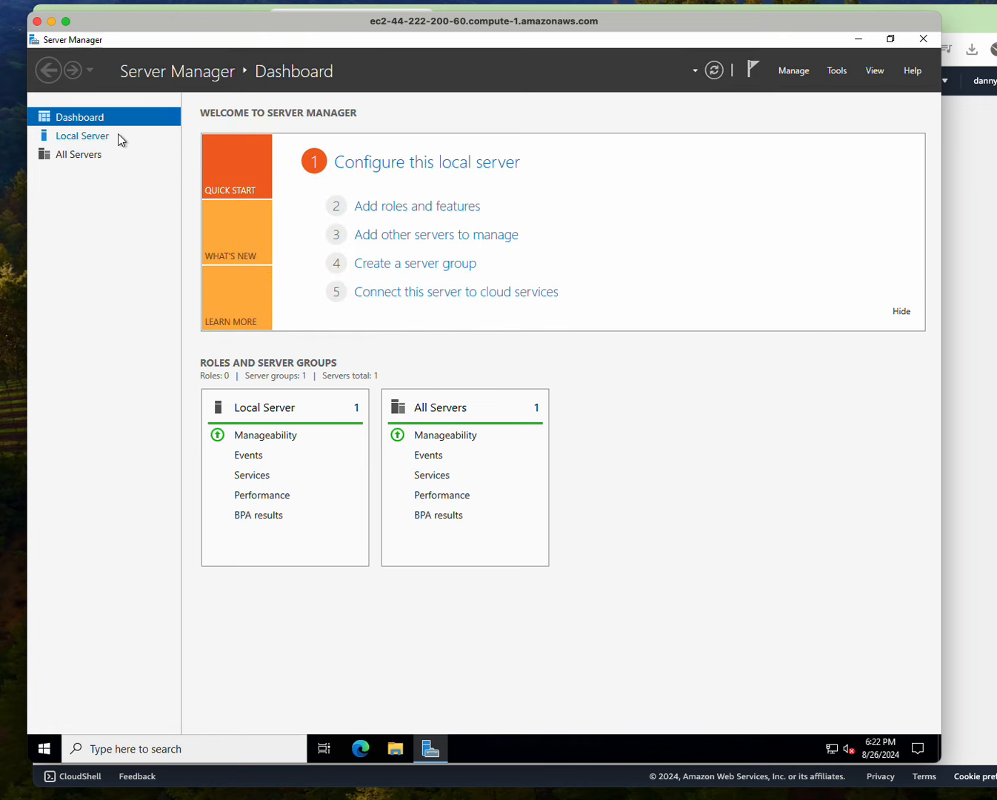
# Turn off IE Enhanced Security Configuration for both Administrators and Users in the Local Server properties.
pyautogui.click(121, 139)
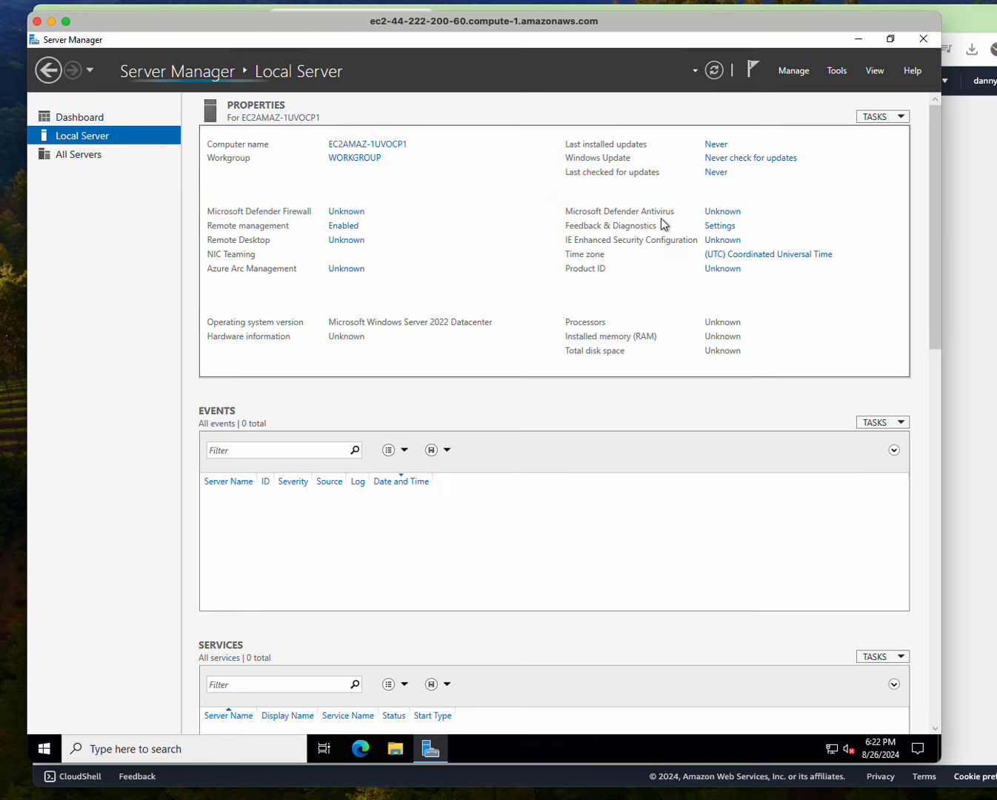
pyautogui.click(713, 240)
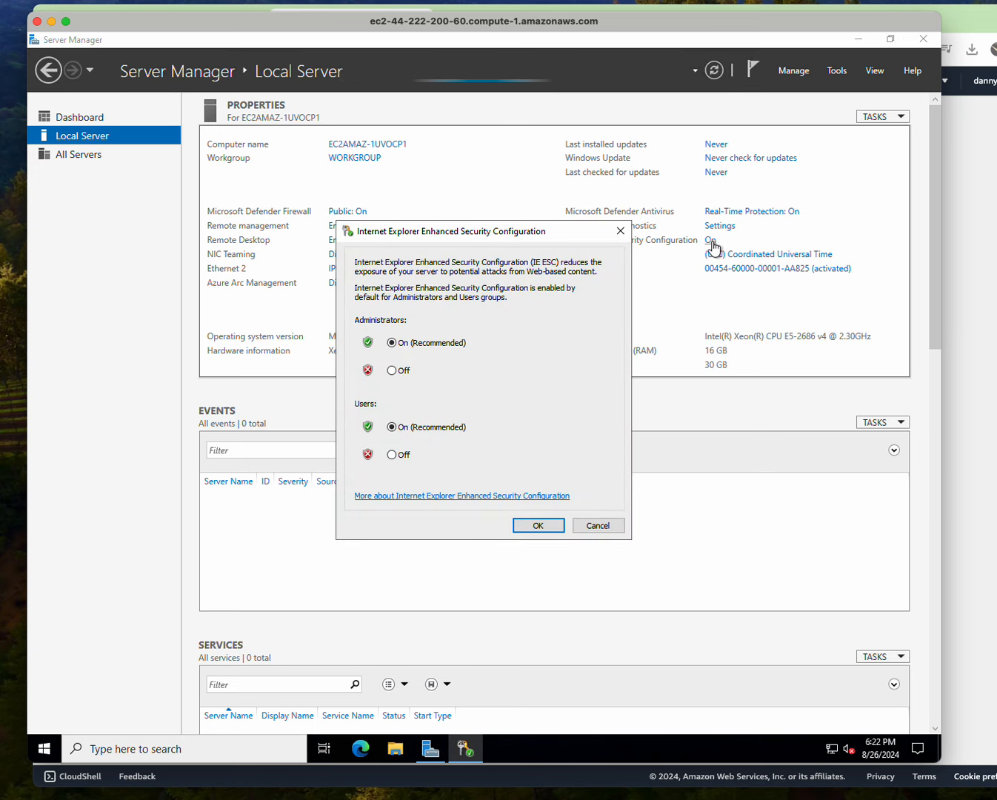
pyautogui.click(405, 372)
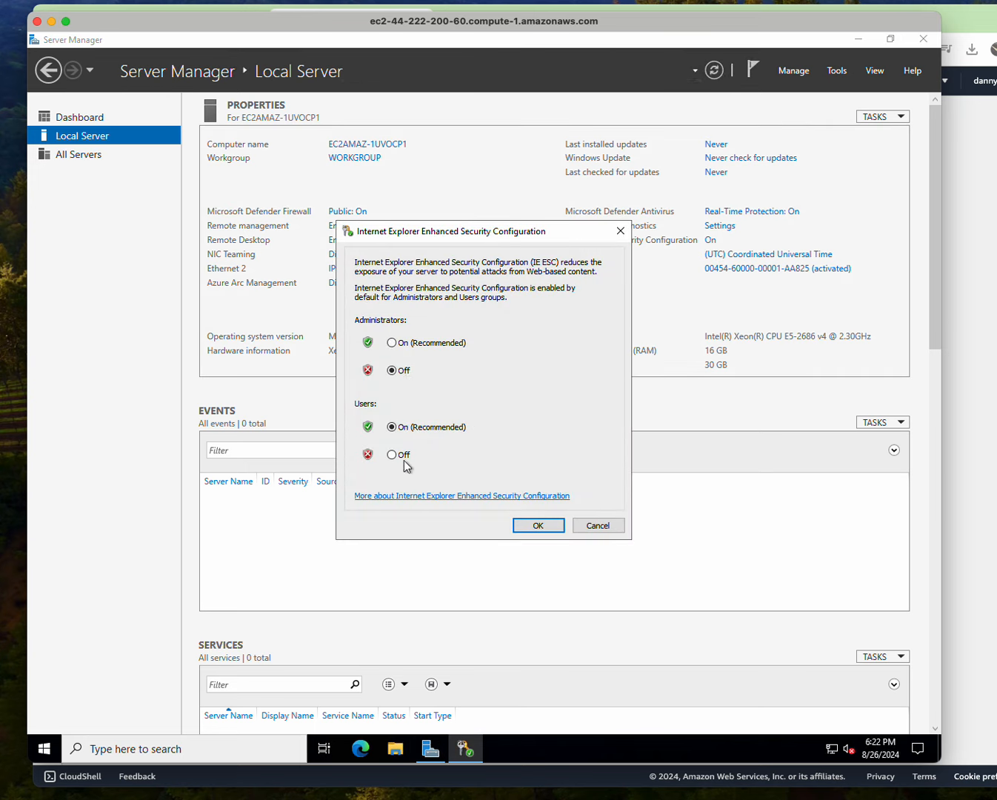
pyautogui.click(402, 461)
pyautogui.click(539, 525)
# Launch Microsoft Edge and complete its first-run pages without signing in, accepting browser data import and declining personalised Microsoft experiences.
pyautogui.click(362, 749)
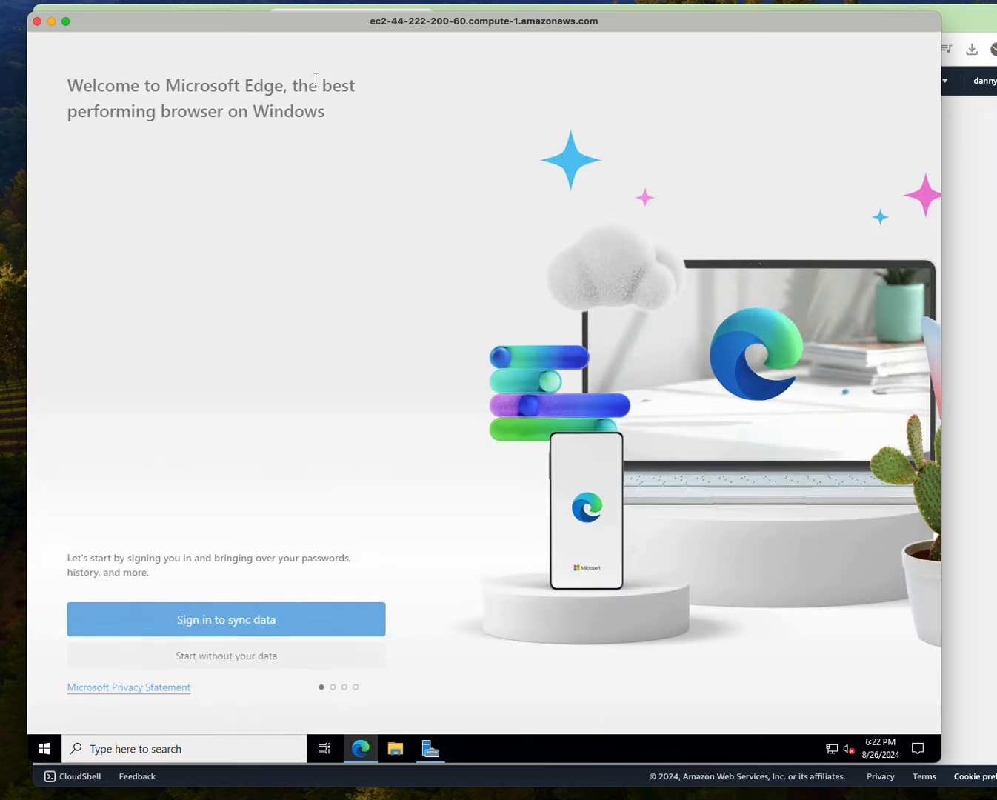
pyautogui.click(243, 659)
pyautogui.click(183, 655)
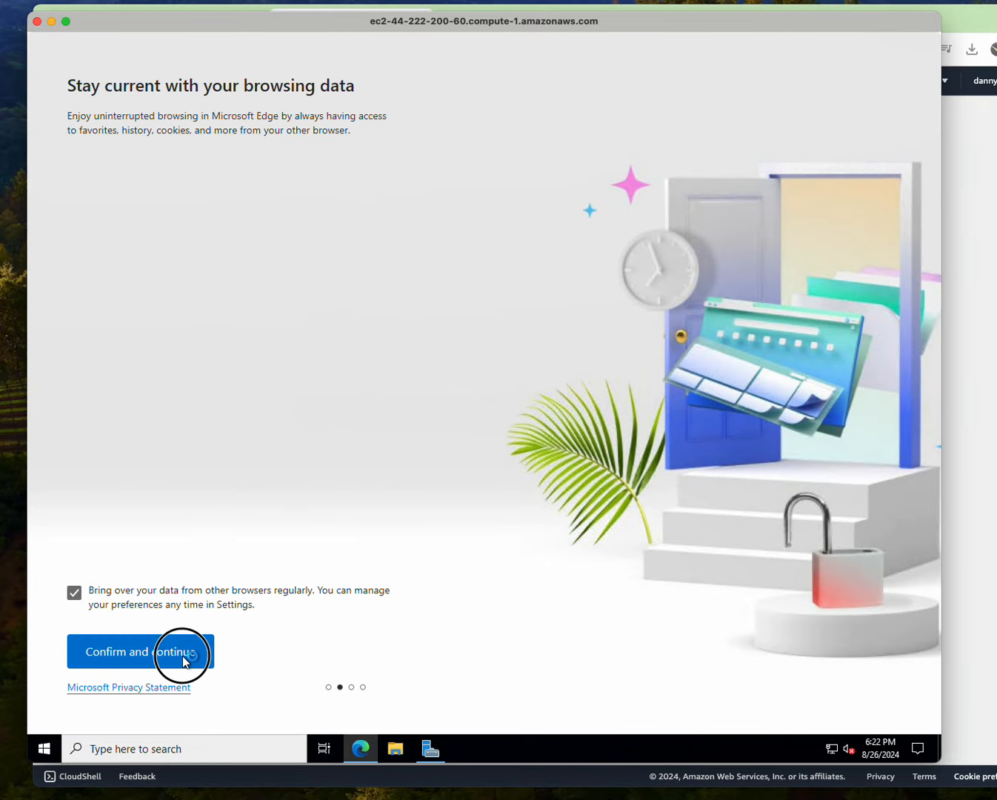
pyautogui.click(185, 657)
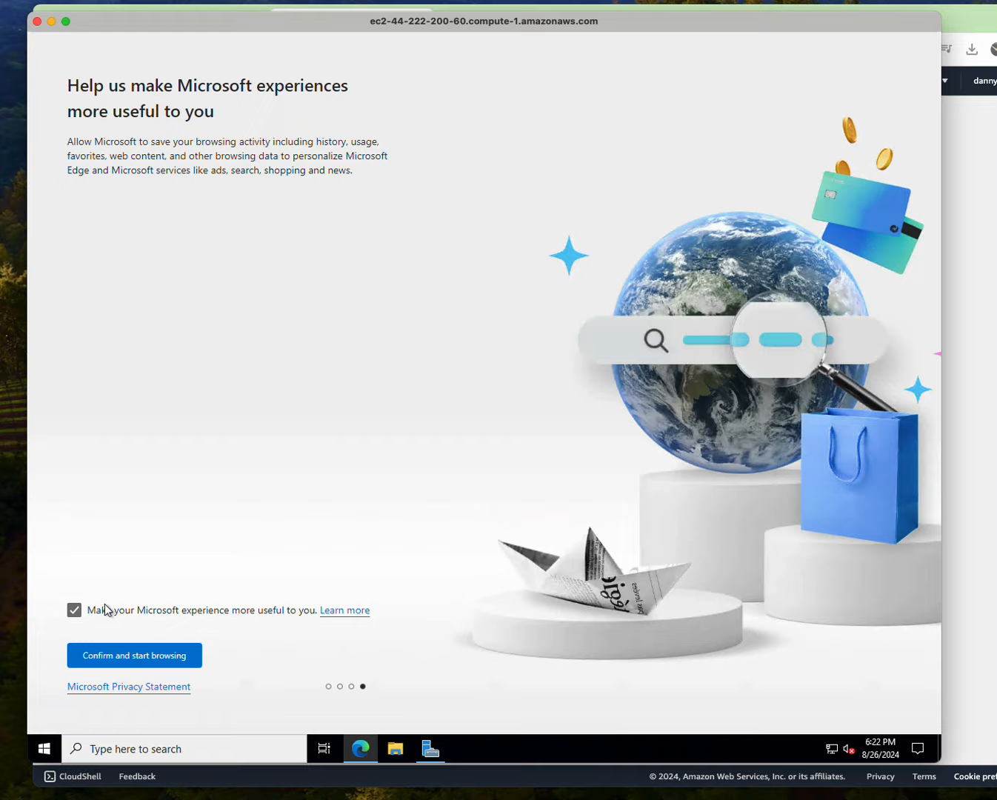
pyautogui.click(74, 609)
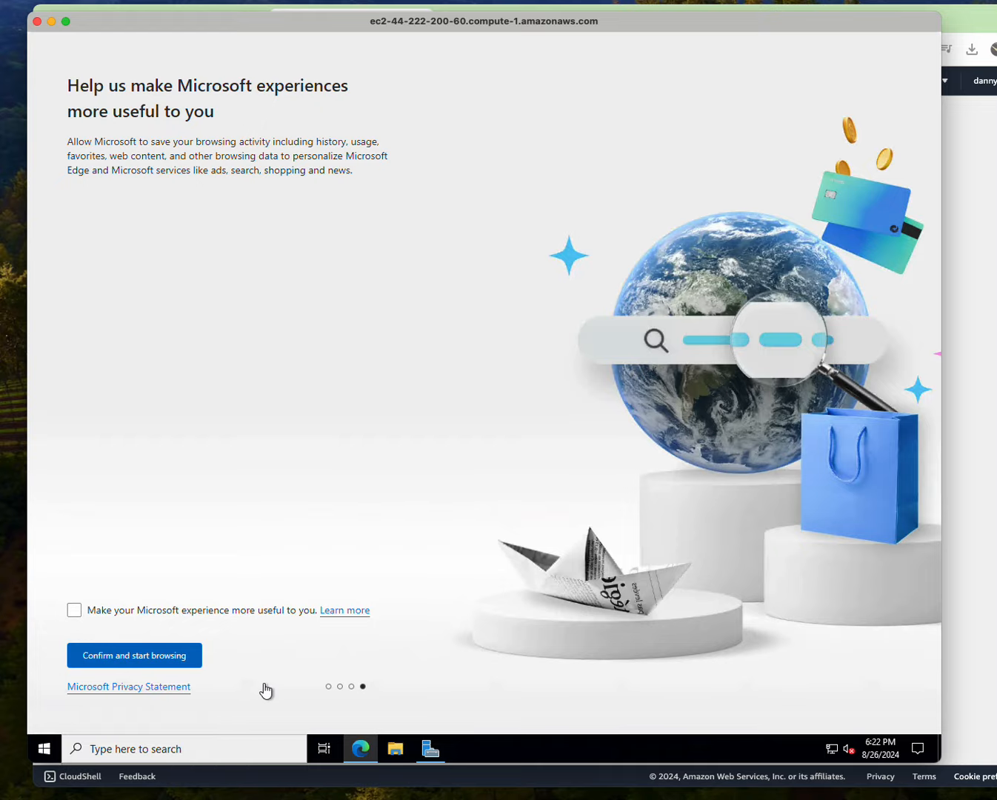
pyautogui.click(174, 658)
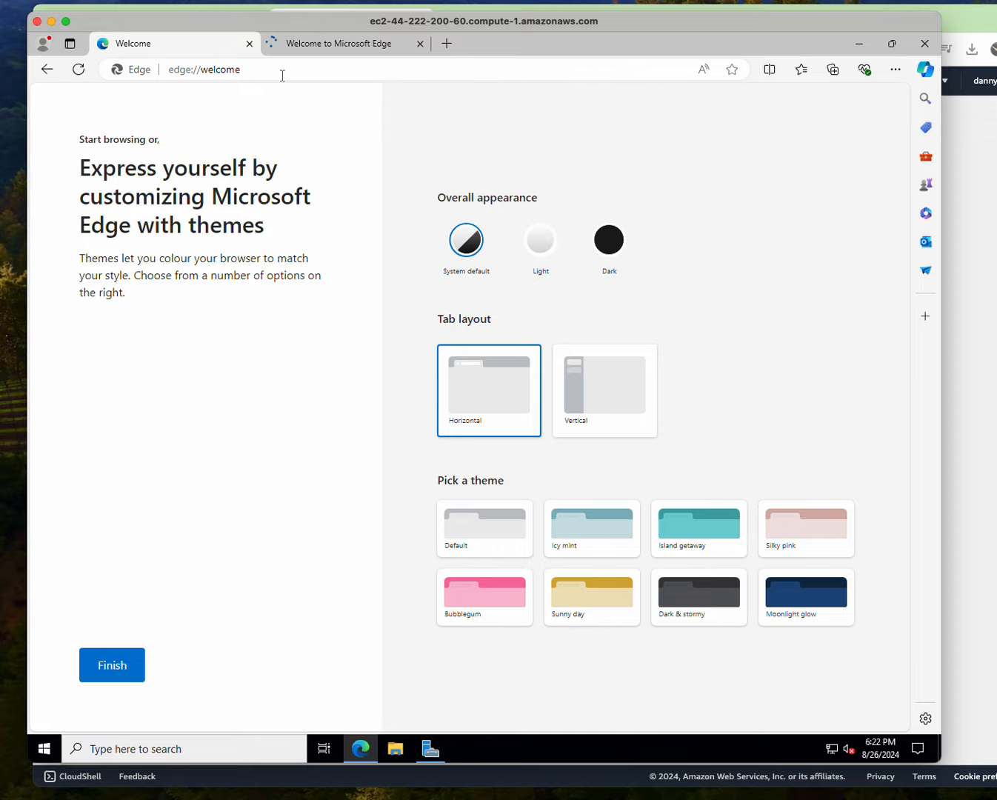
# Search the web for "internet speed test", open Speedtest by Ookla, and run the connection speed test.
pyautogui.click(283, 74)
pyautogui.write('i')
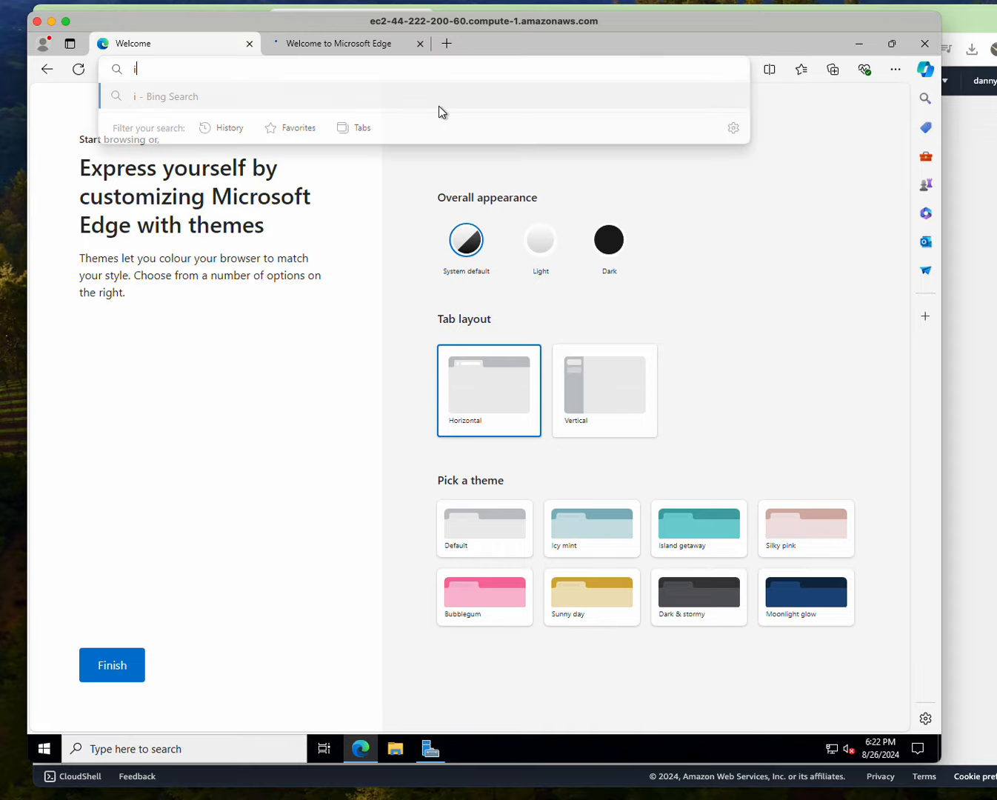
pyautogui.write('nternet speed')
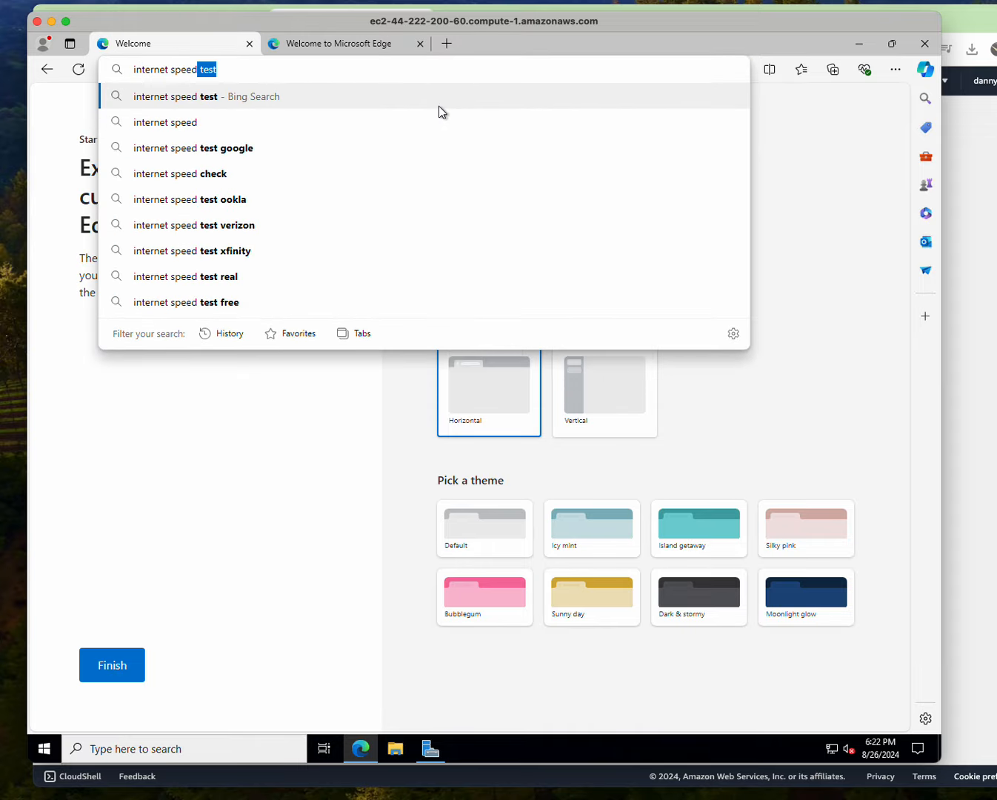
pyautogui.press('Return')
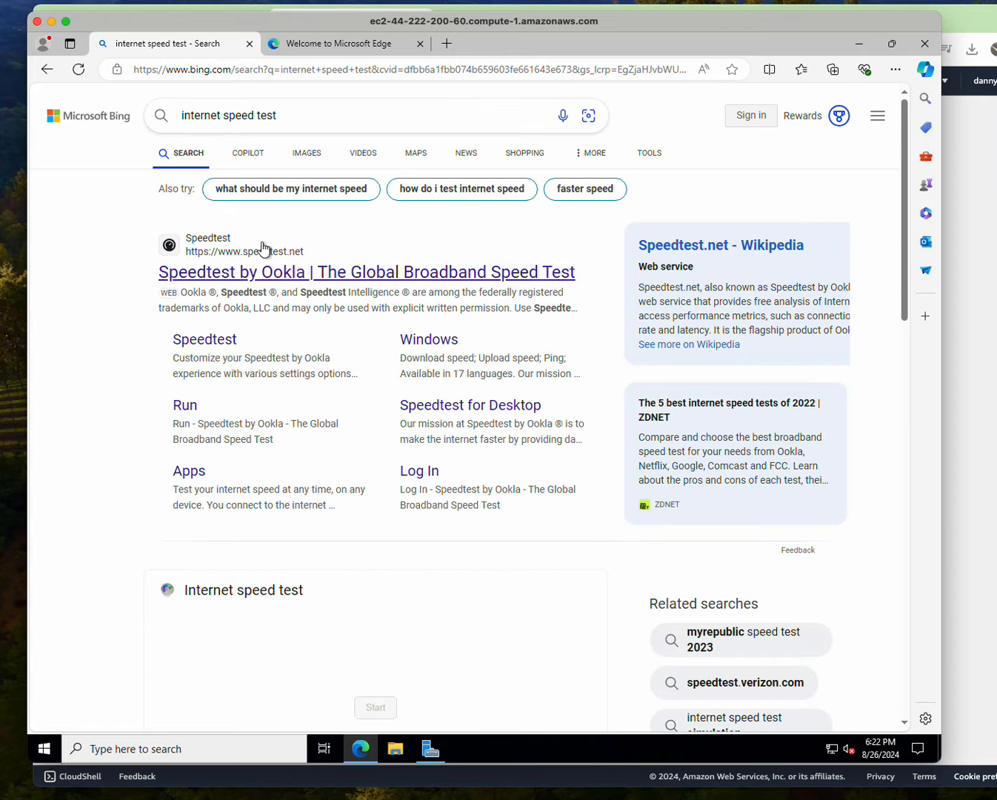
pyautogui.click(224, 270)
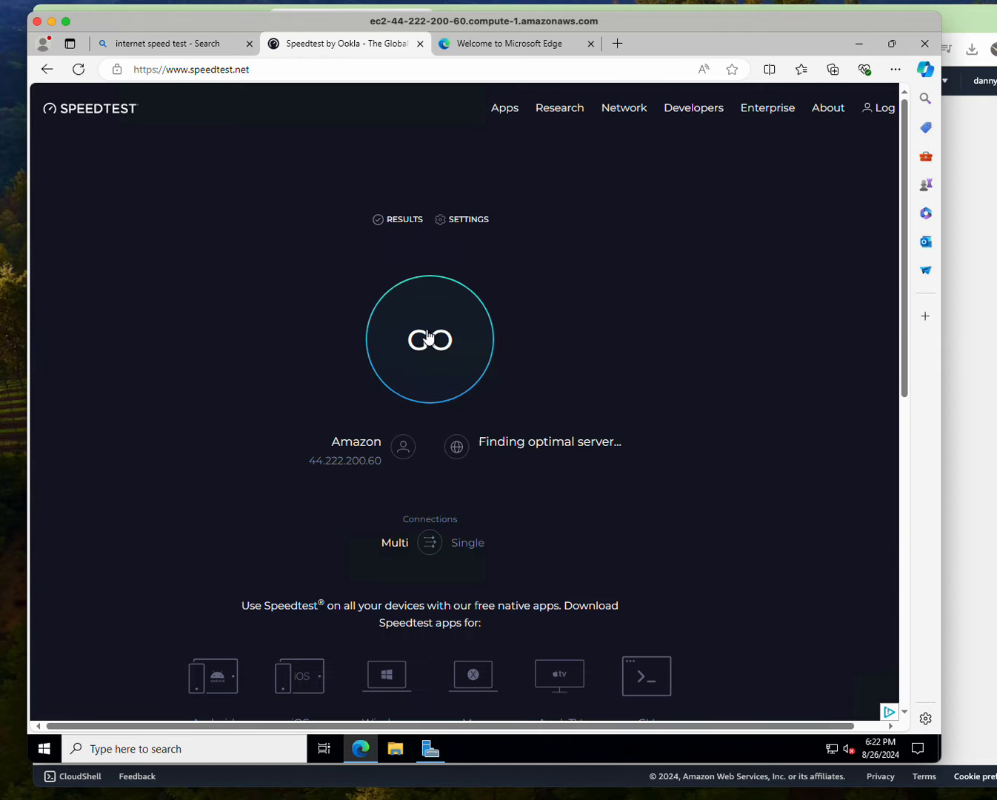
pyautogui.click(428, 338)
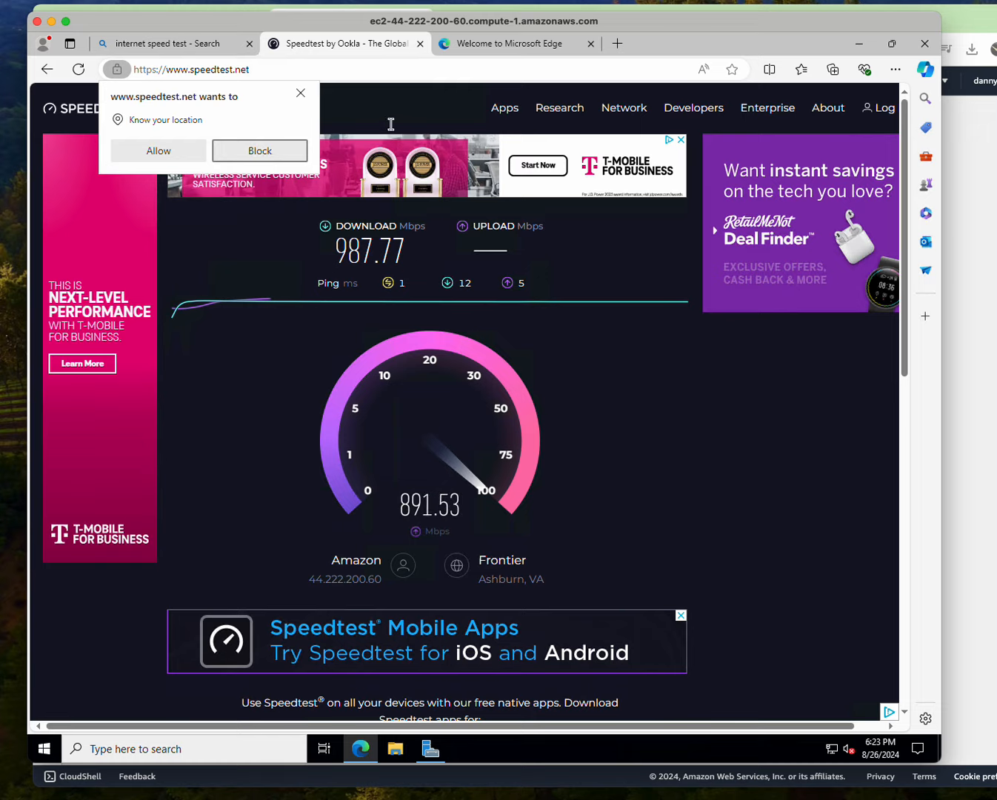
# Go to google.com in the current tab and search for "chrome".
pyautogui.click(352, 67)
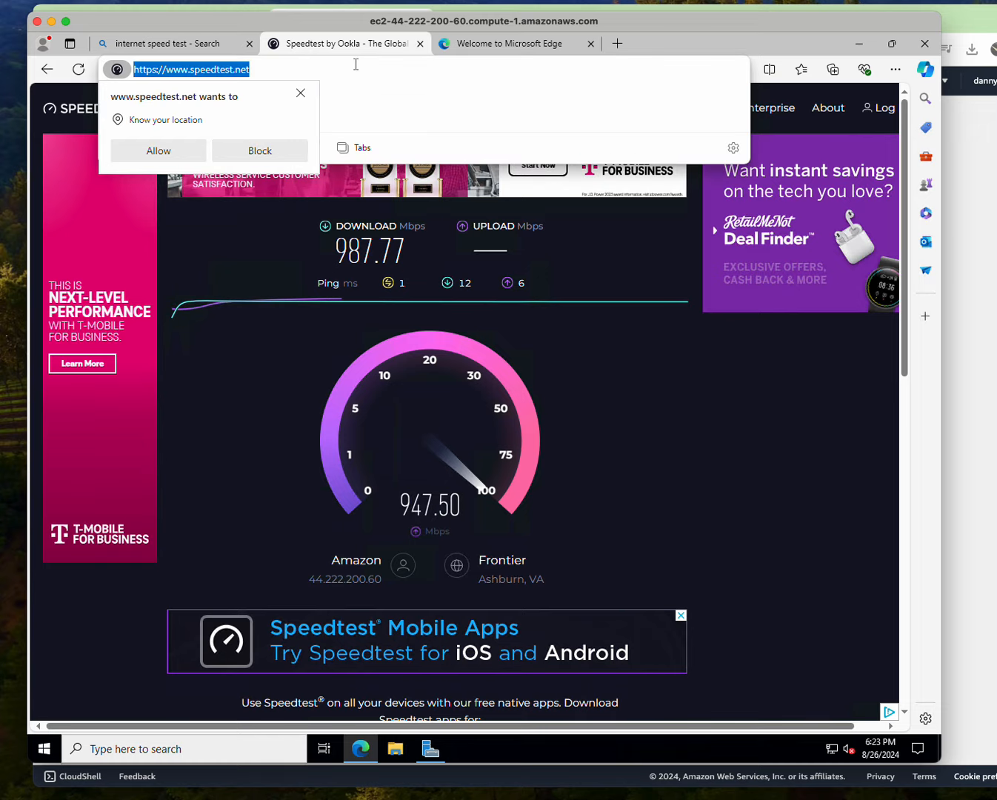
pyautogui.write('google')
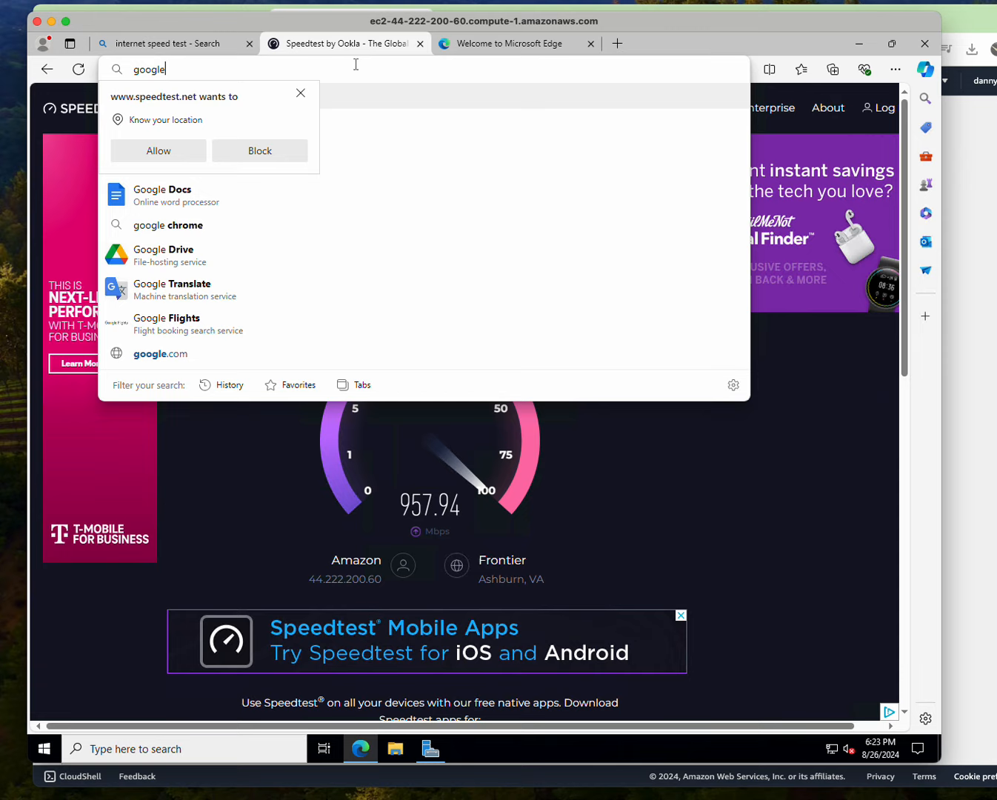
pyautogui.write('.com')
pyautogui.press('Return')
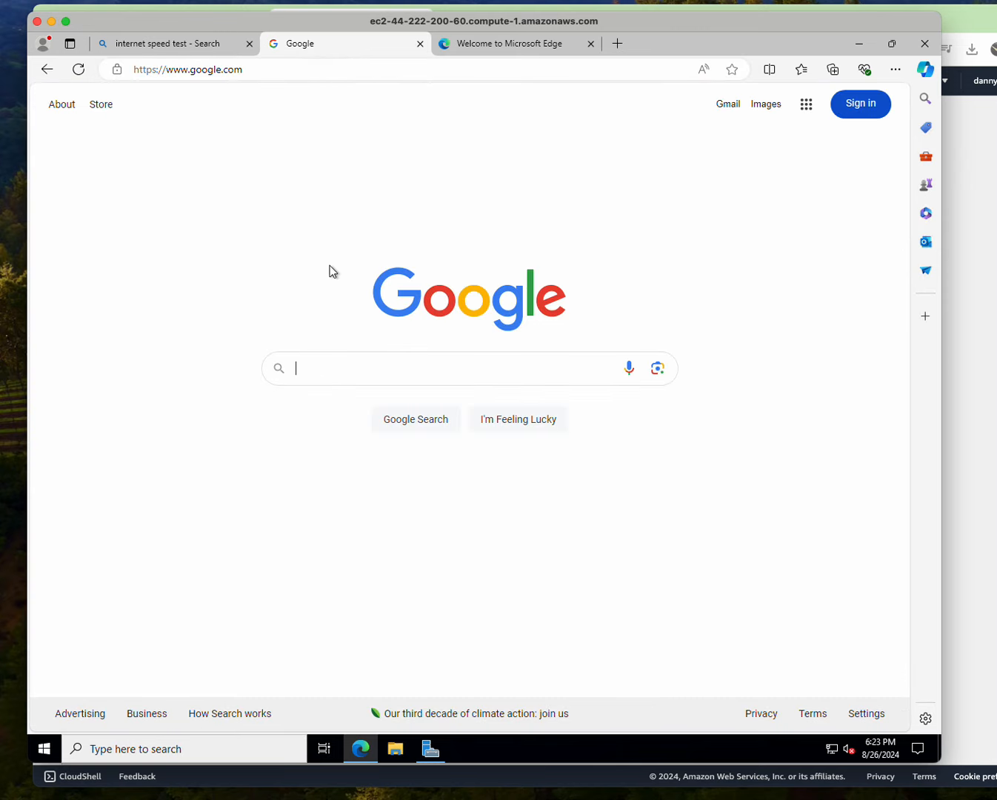
pyautogui.click(334, 373)
pyautogui.write('chrome')
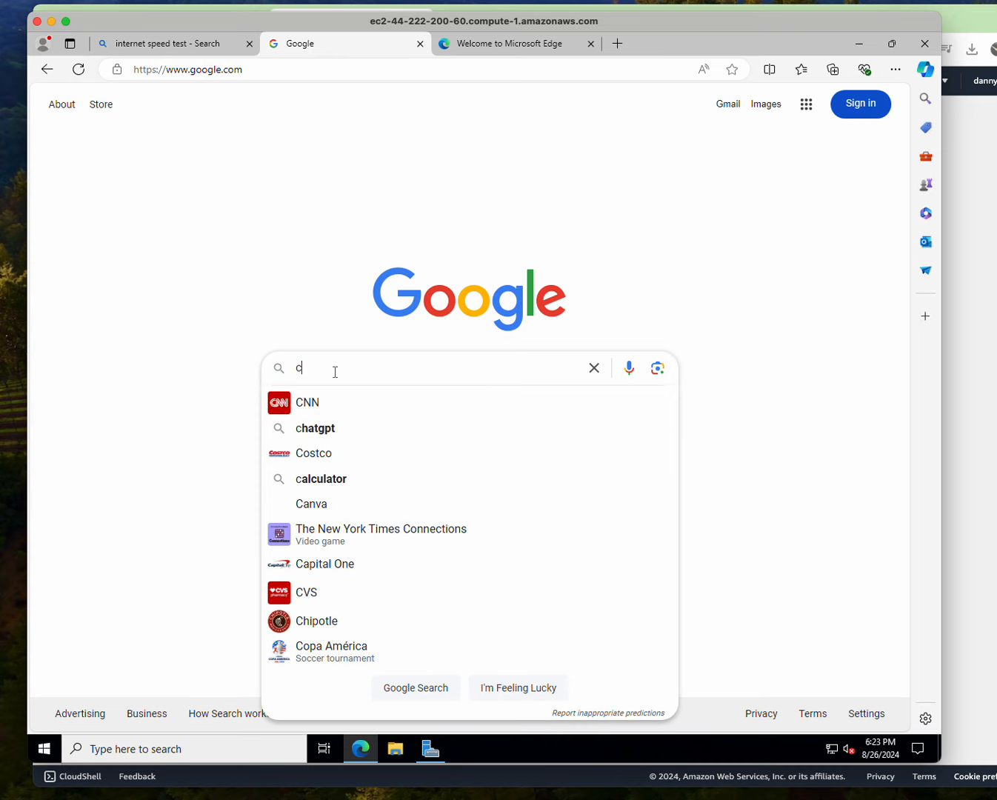
pyautogui.press('Return')
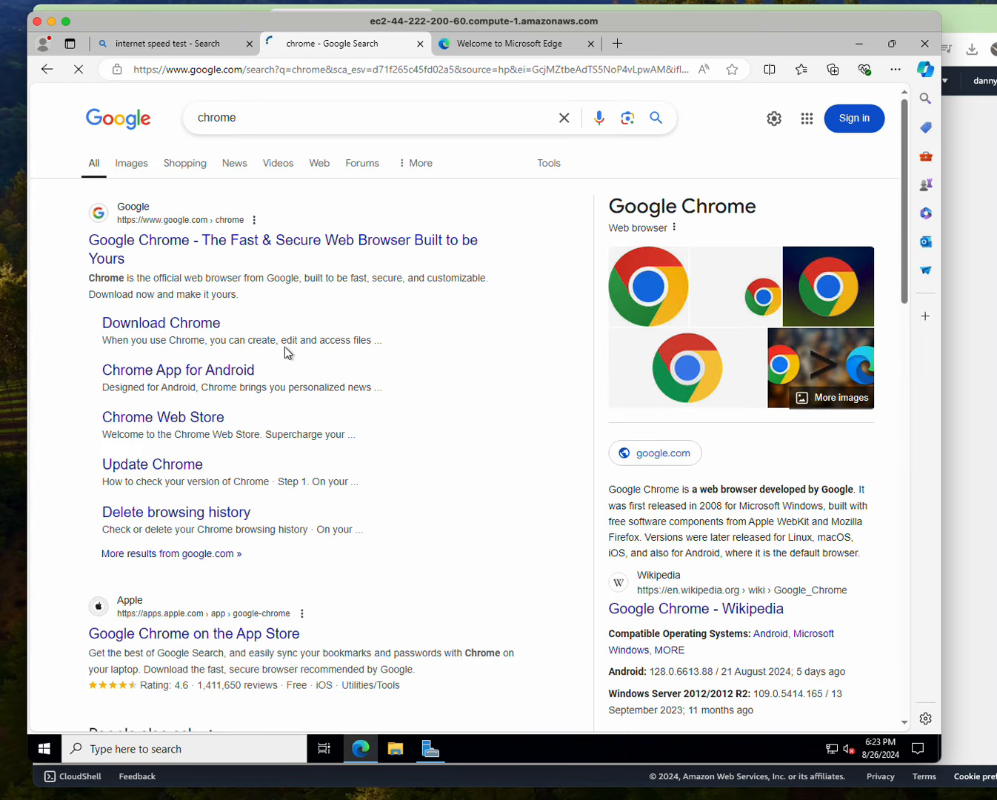
# Open the Download Chrome result, dismiss the Edge promotion, and download the Chrome for Windows installer, accepting its terms.
pyautogui.click(209, 324)
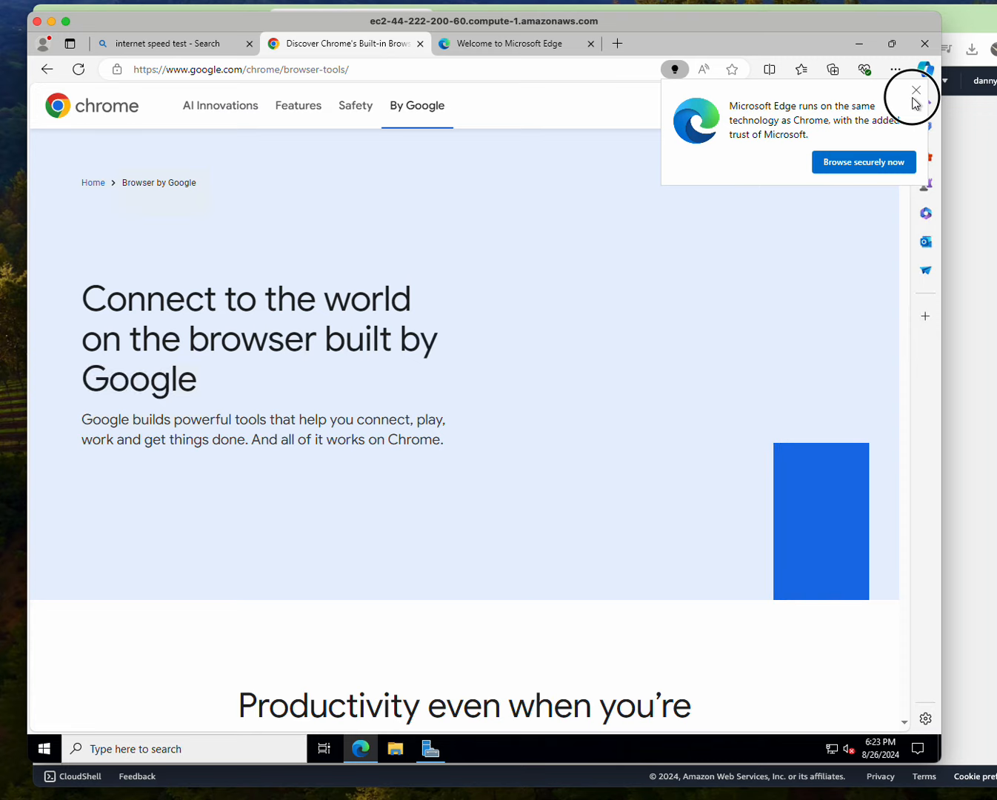
pyautogui.click(914, 97)
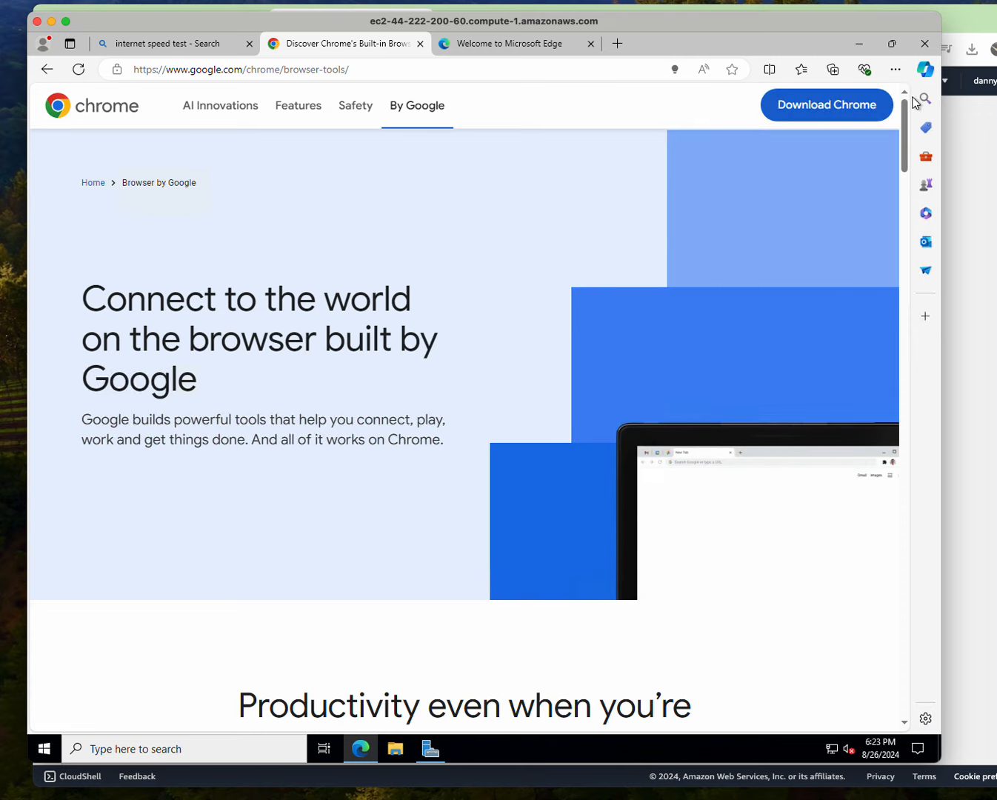
pyautogui.click(876, 105)
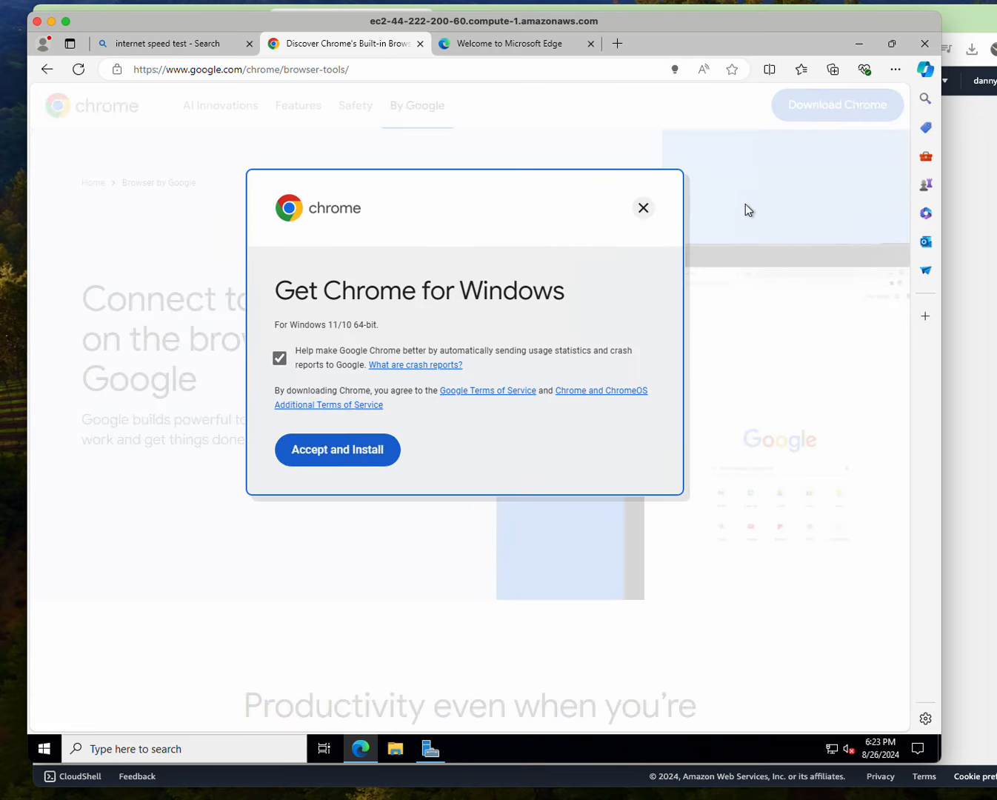
pyautogui.click(368, 460)
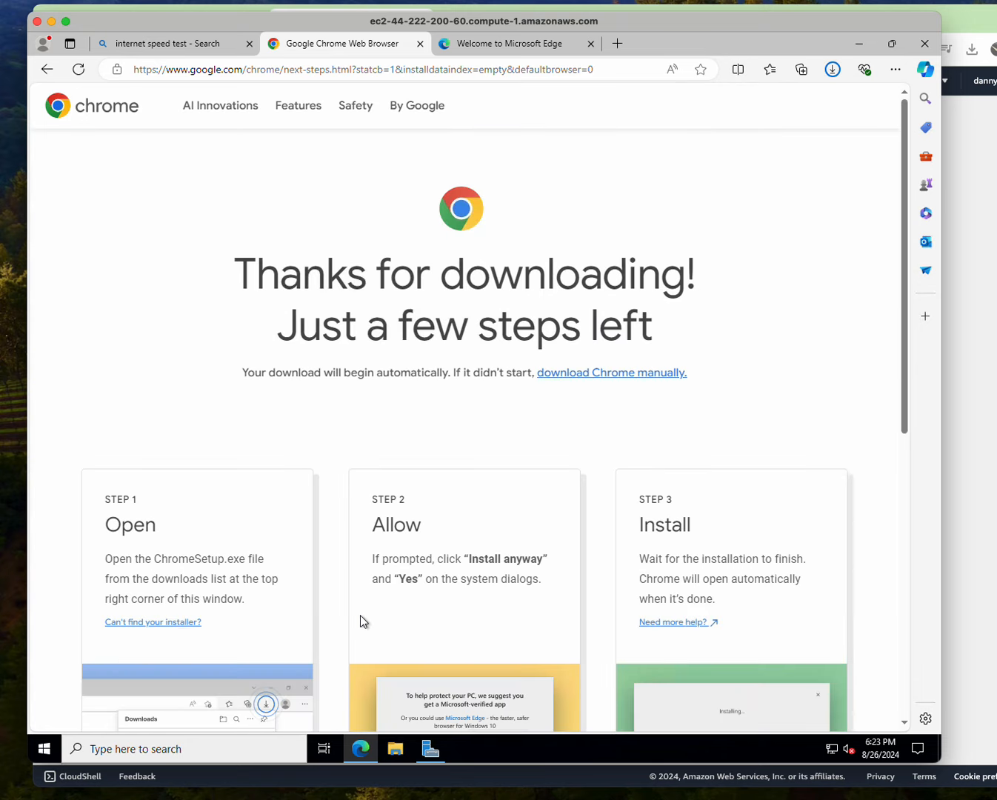
# Show the downloaded ChromeSetup.exe in its folder and run it to install Google Chrome.
pyautogui.click(48, 750)
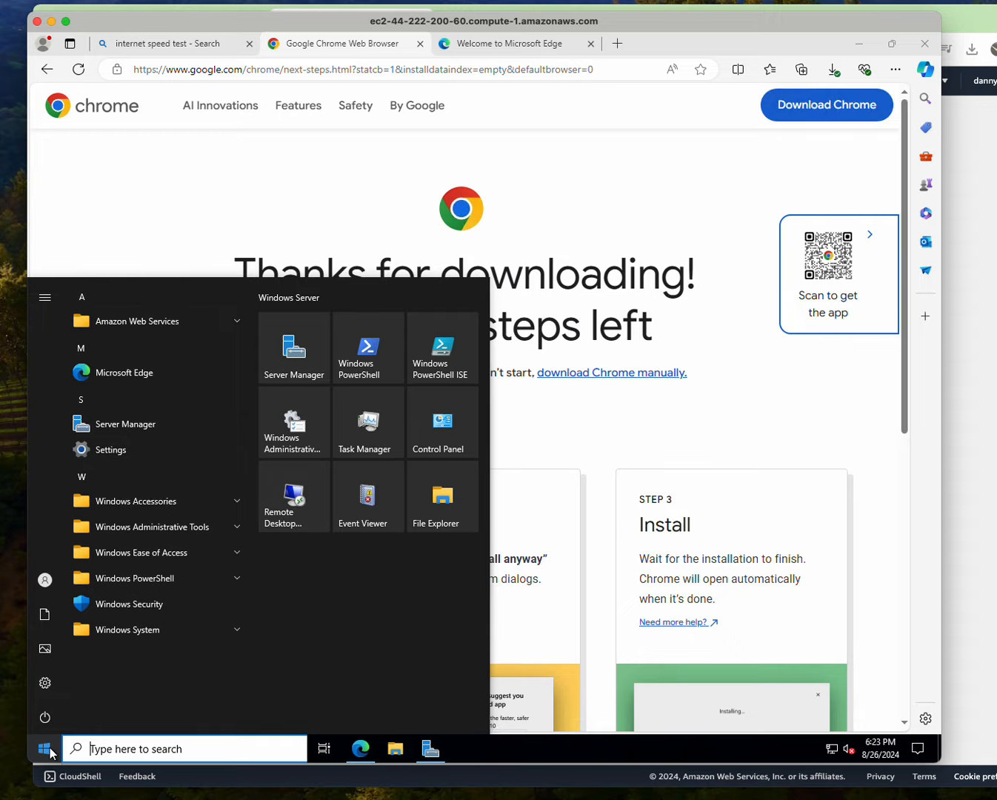
pyautogui.click(846, 77)
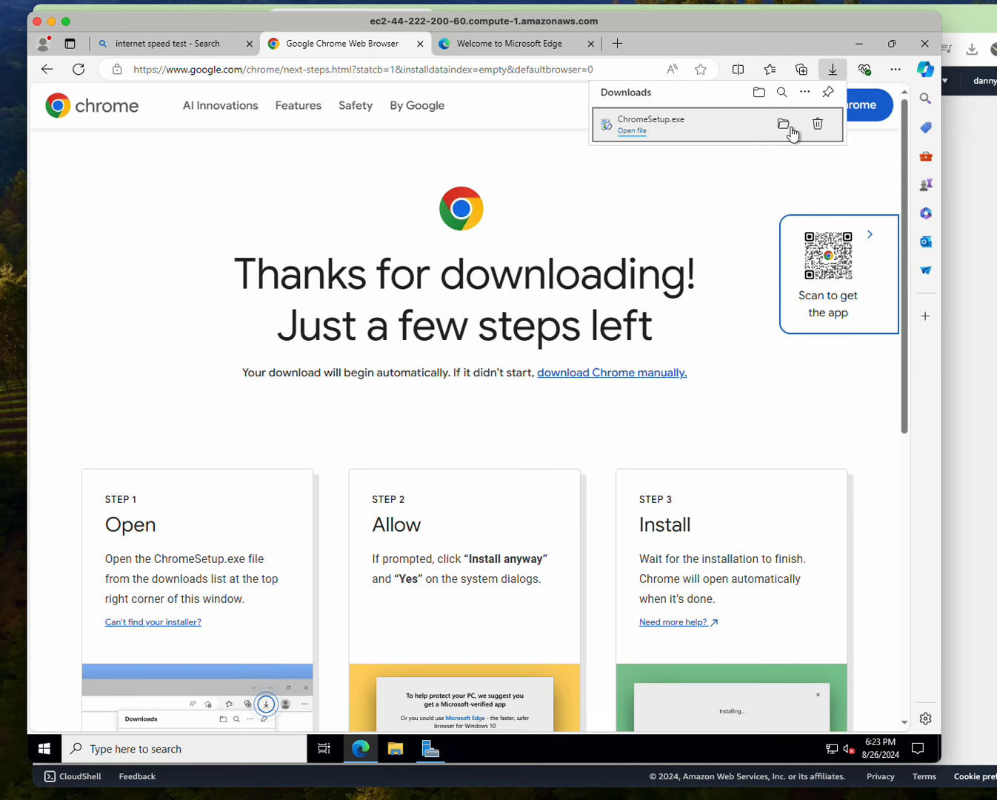
pyautogui.click(787, 126)
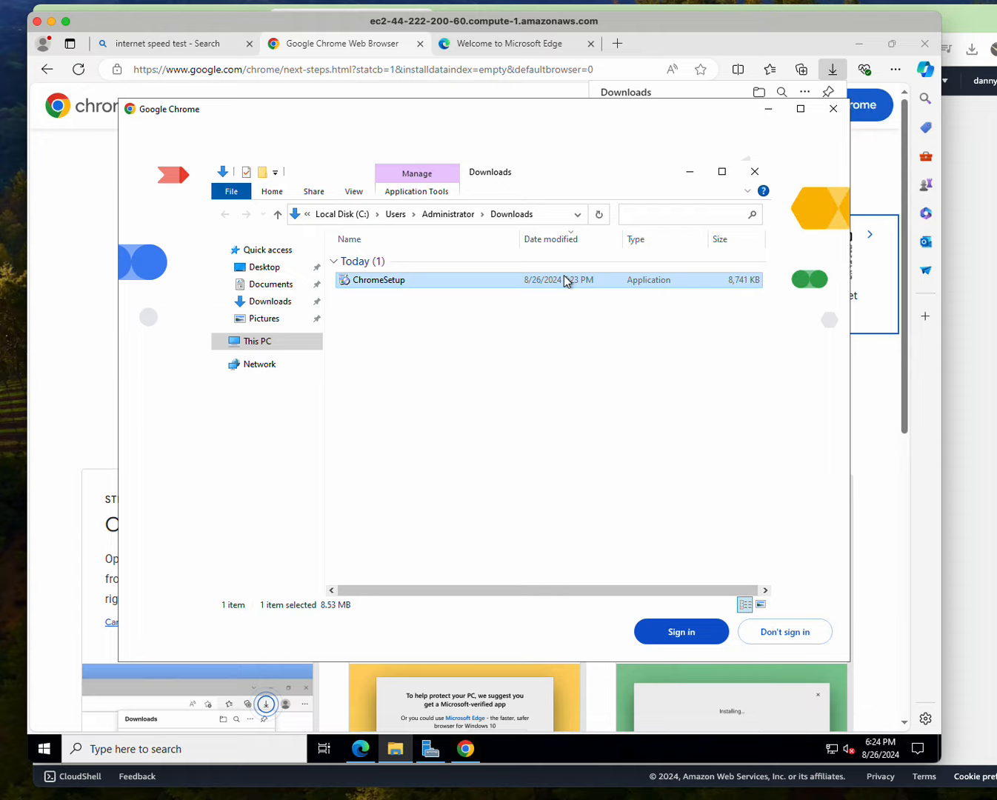
# Bring up the Google Chrome welcome window and complete the setup without signing in, skipping the default browser choice.
pyautogui.click(466, 758)
pyautogui.click(785, 632)
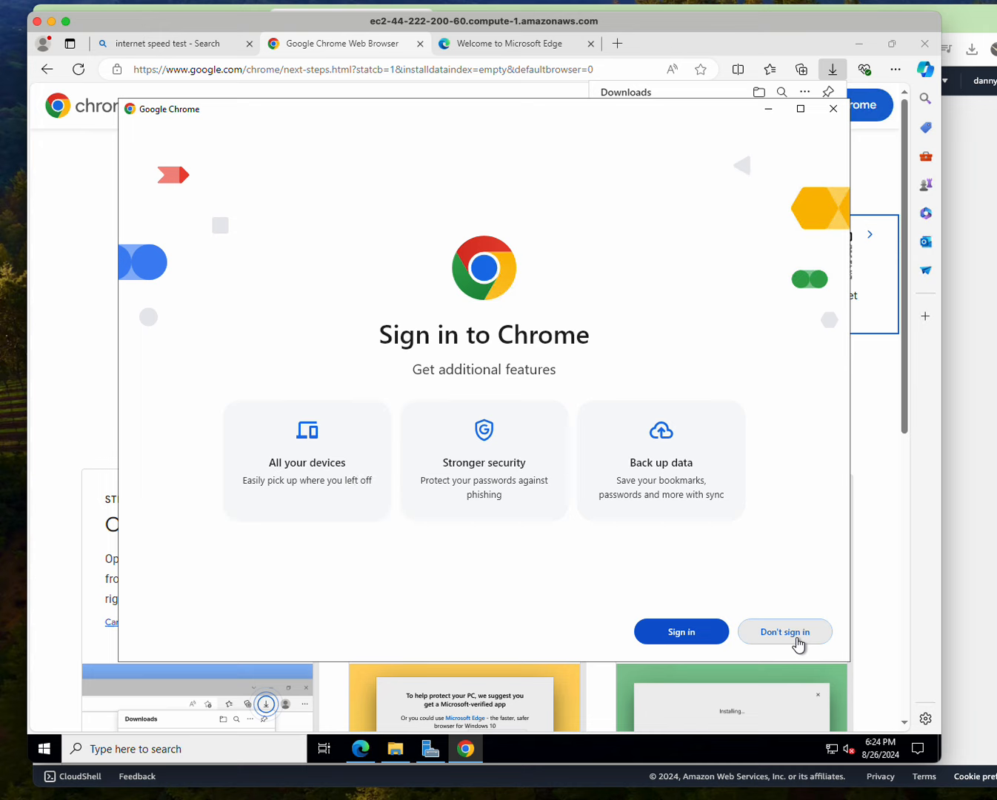
pyautogui.click(796, 639)
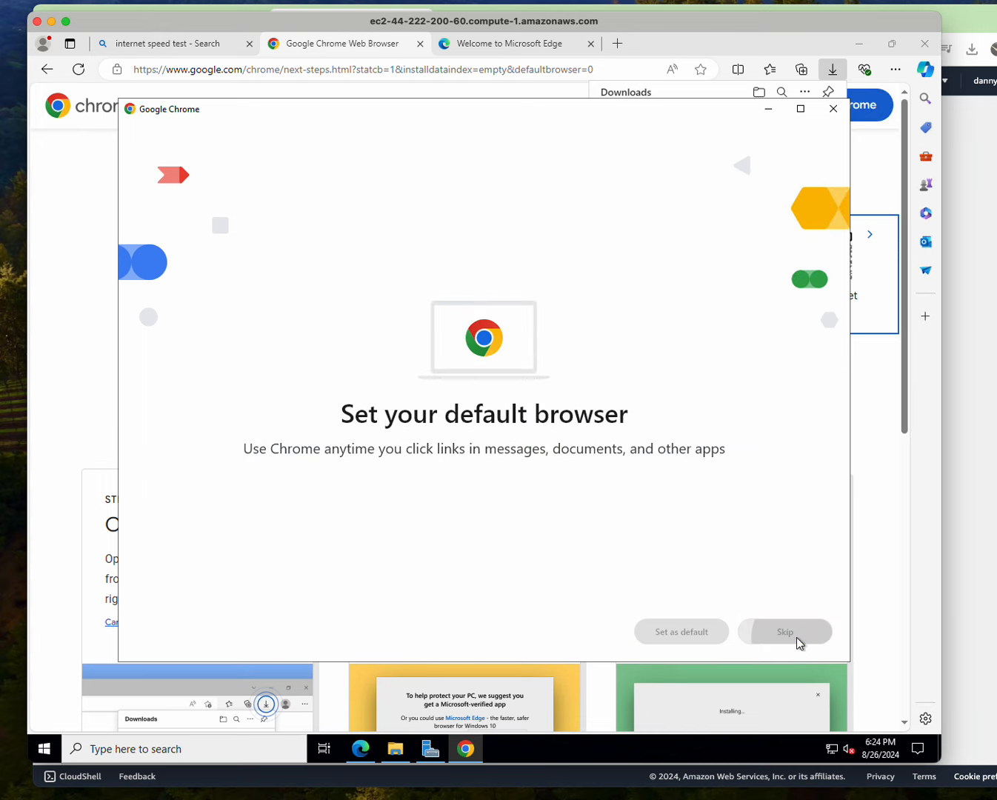
pyautogui.click(525, 559)
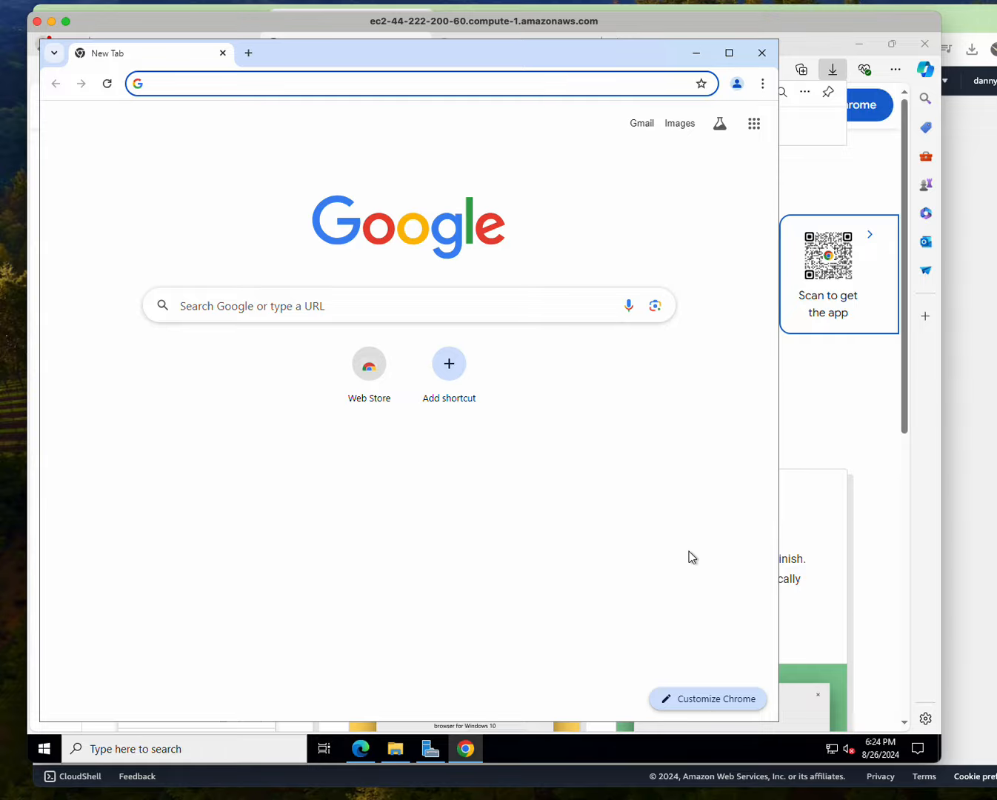
# Switch to the AWS console browser window, return to the EC2 instances list, and stop the okecbot1 instance.
pyautogui.click(979, 147)
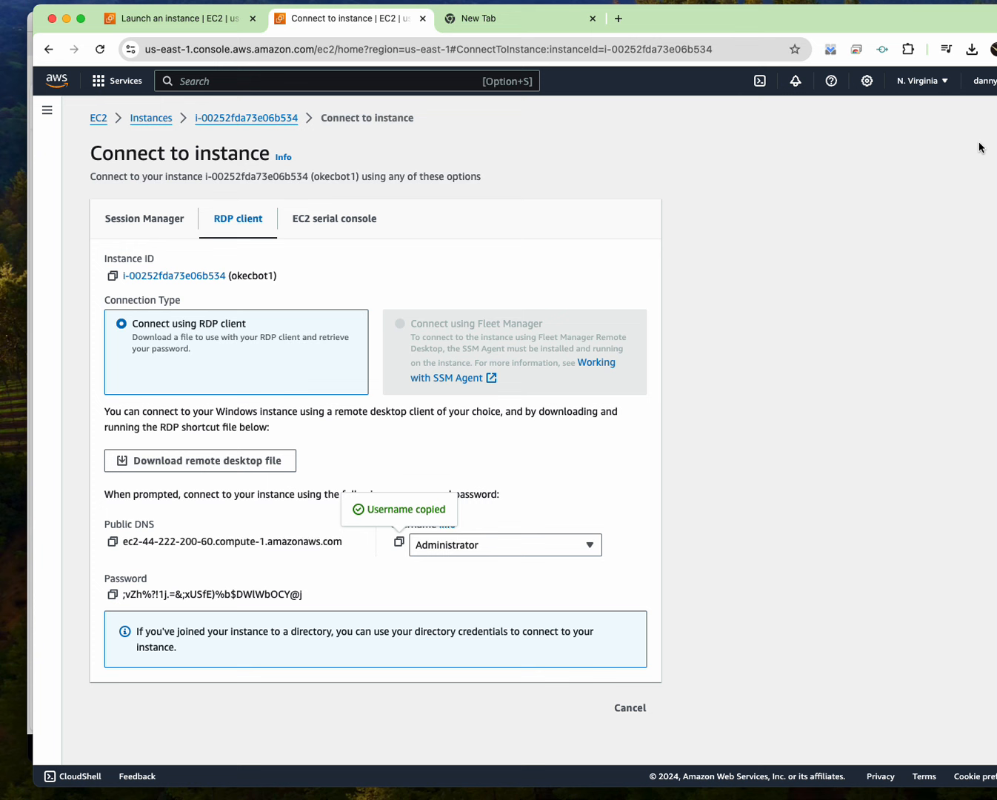
pyautogui.click(136, 124)
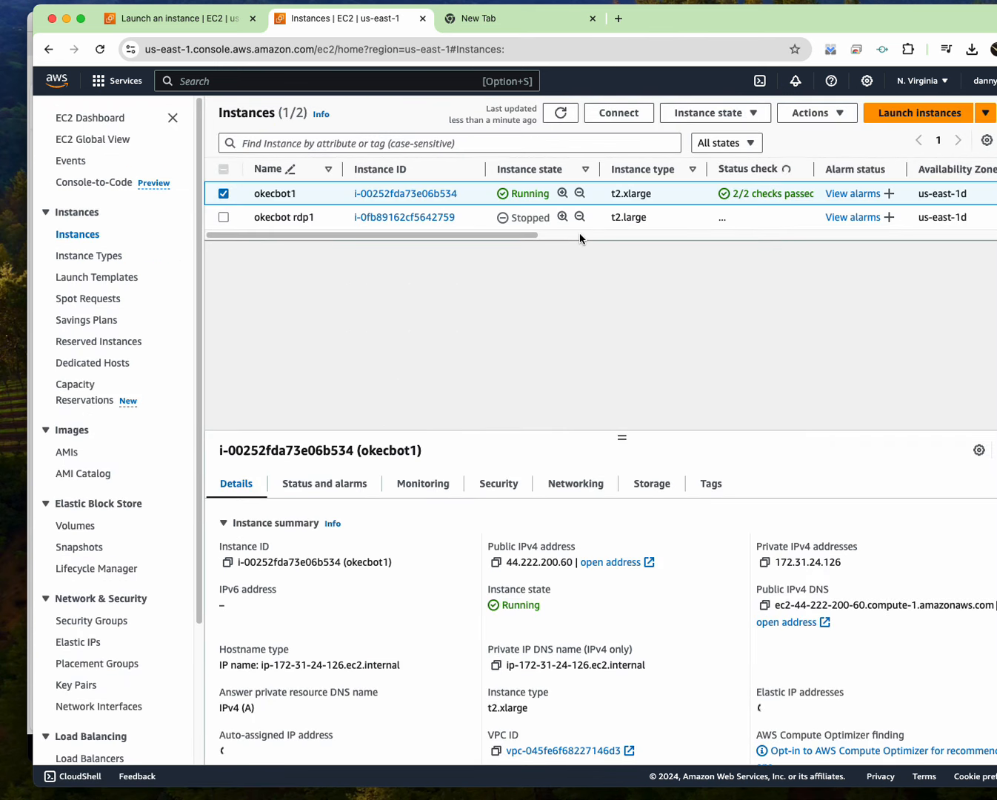
pyautogui.rightClick(487, 199)
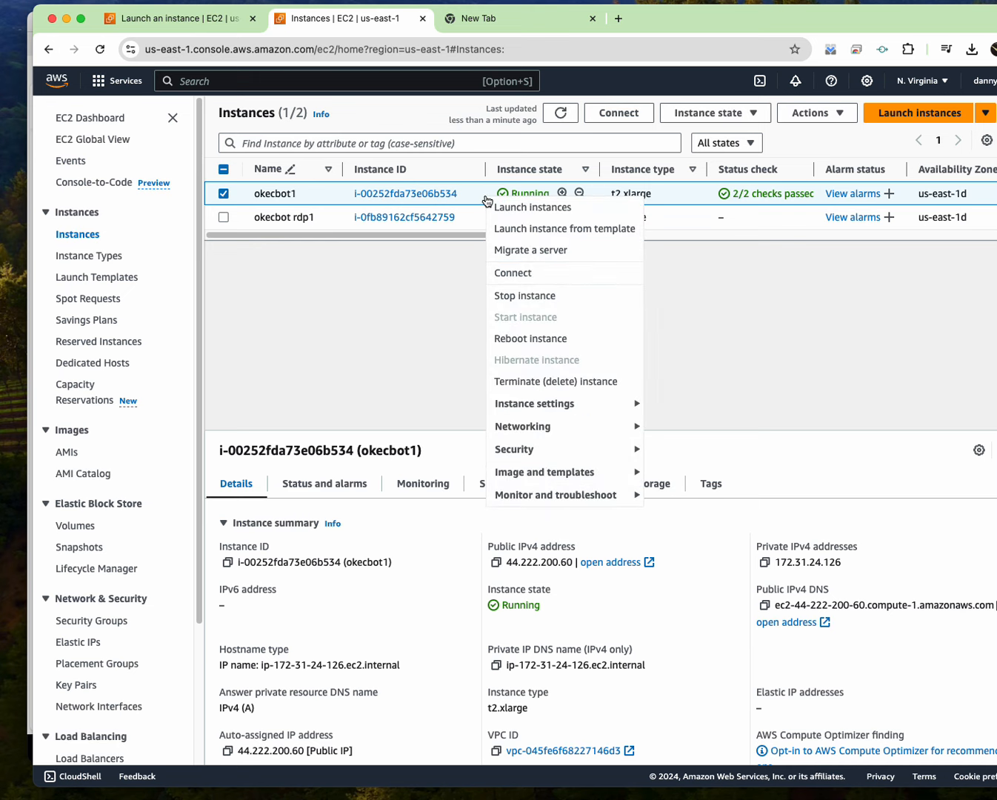
pyautogui.click(539, 297)
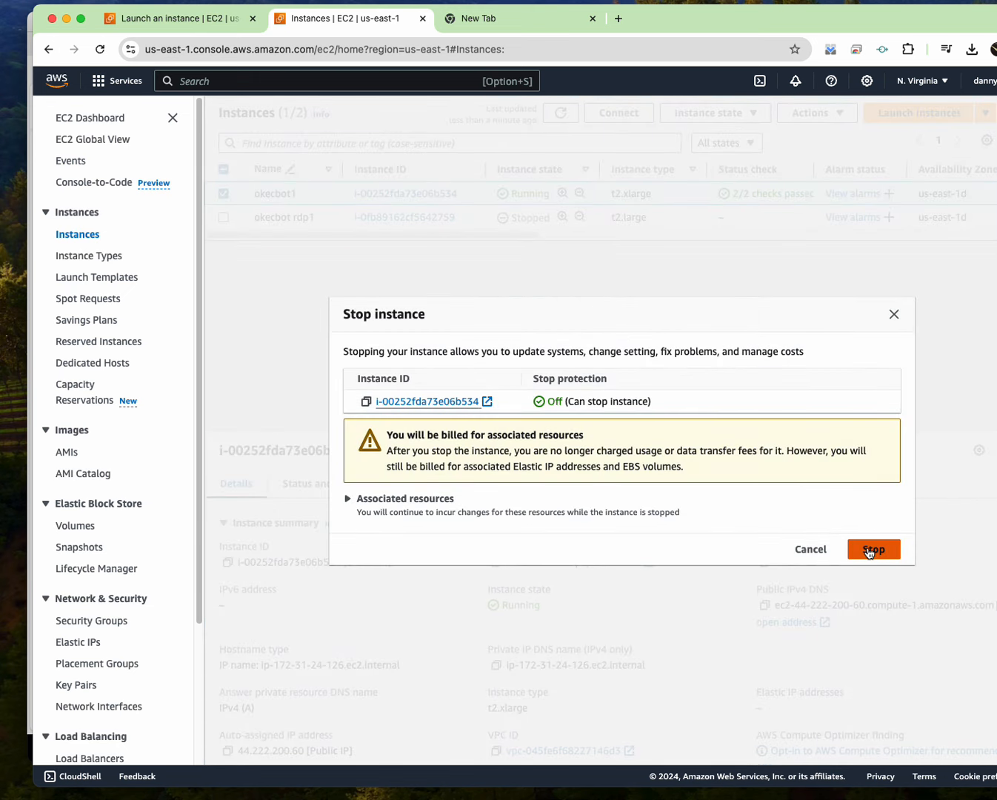
pyautogui.click(870, 552)
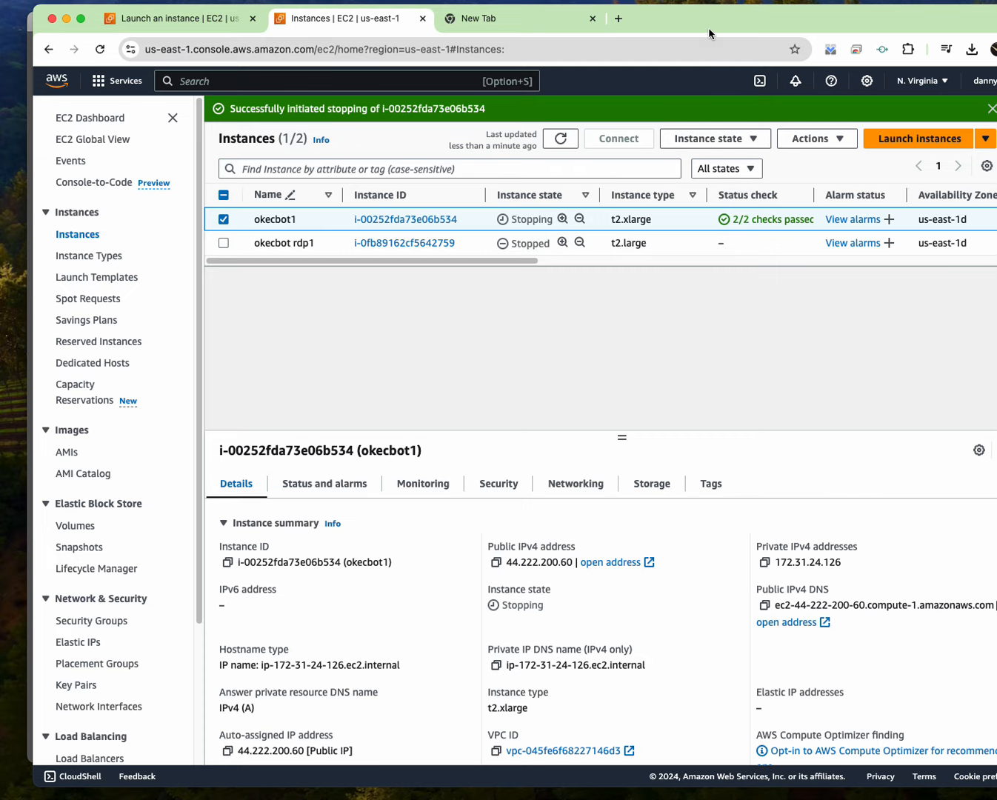
pyautogui.moveTo(720, 26); pyautogui.dragTo(659, 13)
pyautogui.click(489, 459)
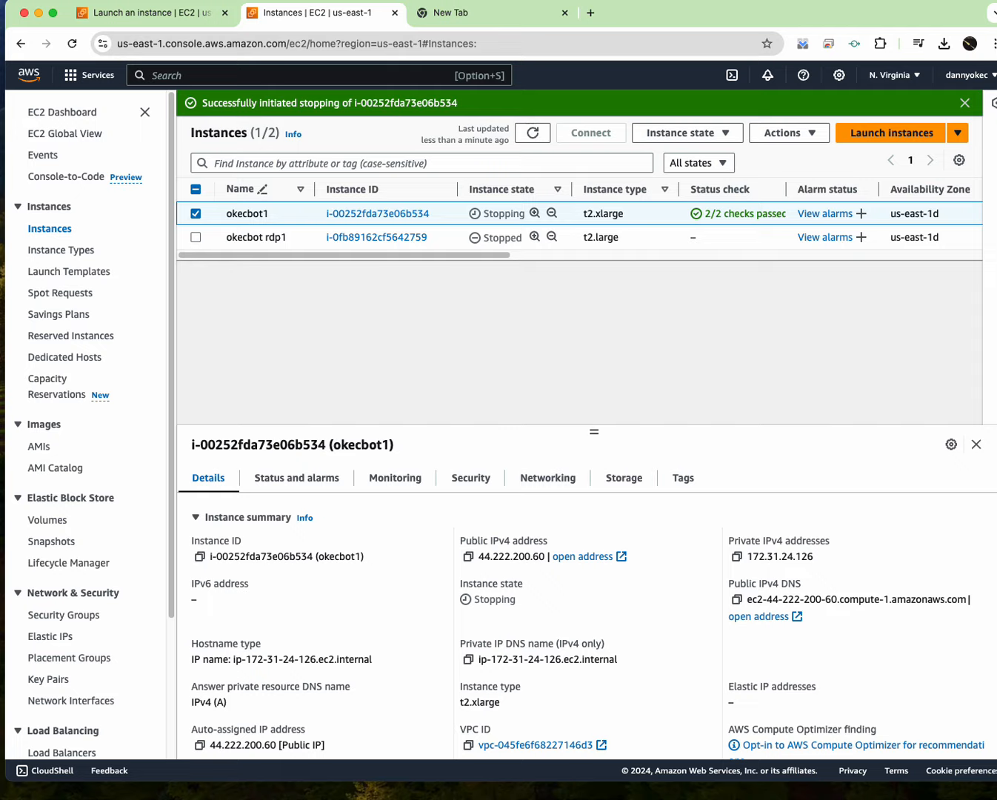